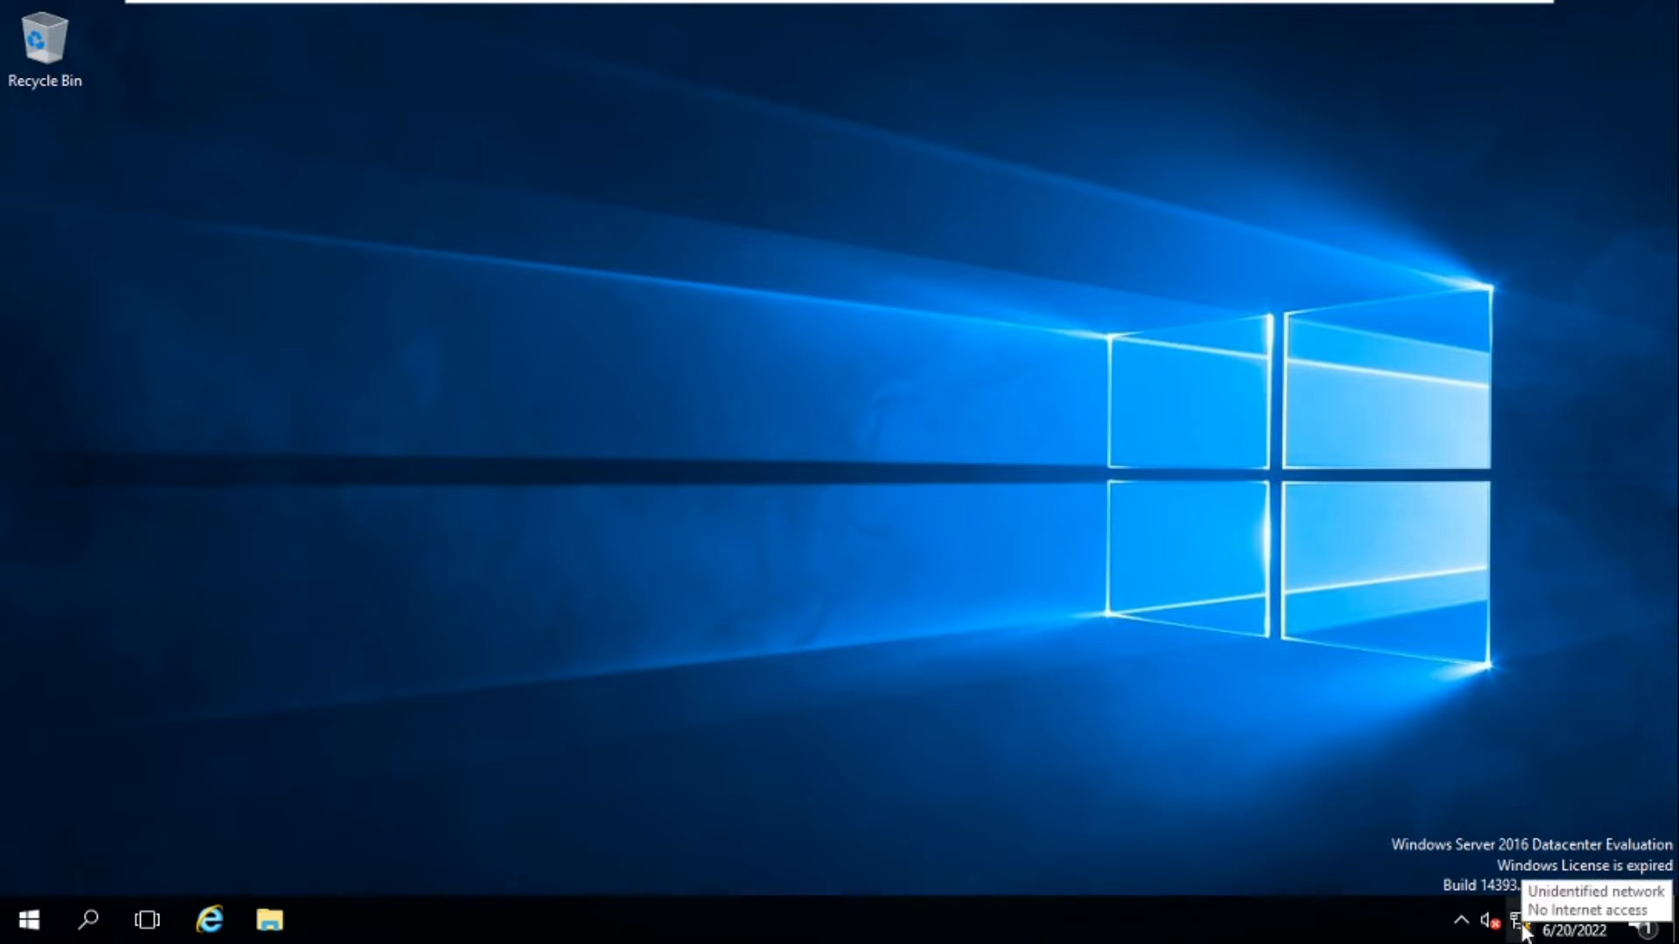
Open the network adapter settings from the Network and Sharing Center
right_click(1521, 932)
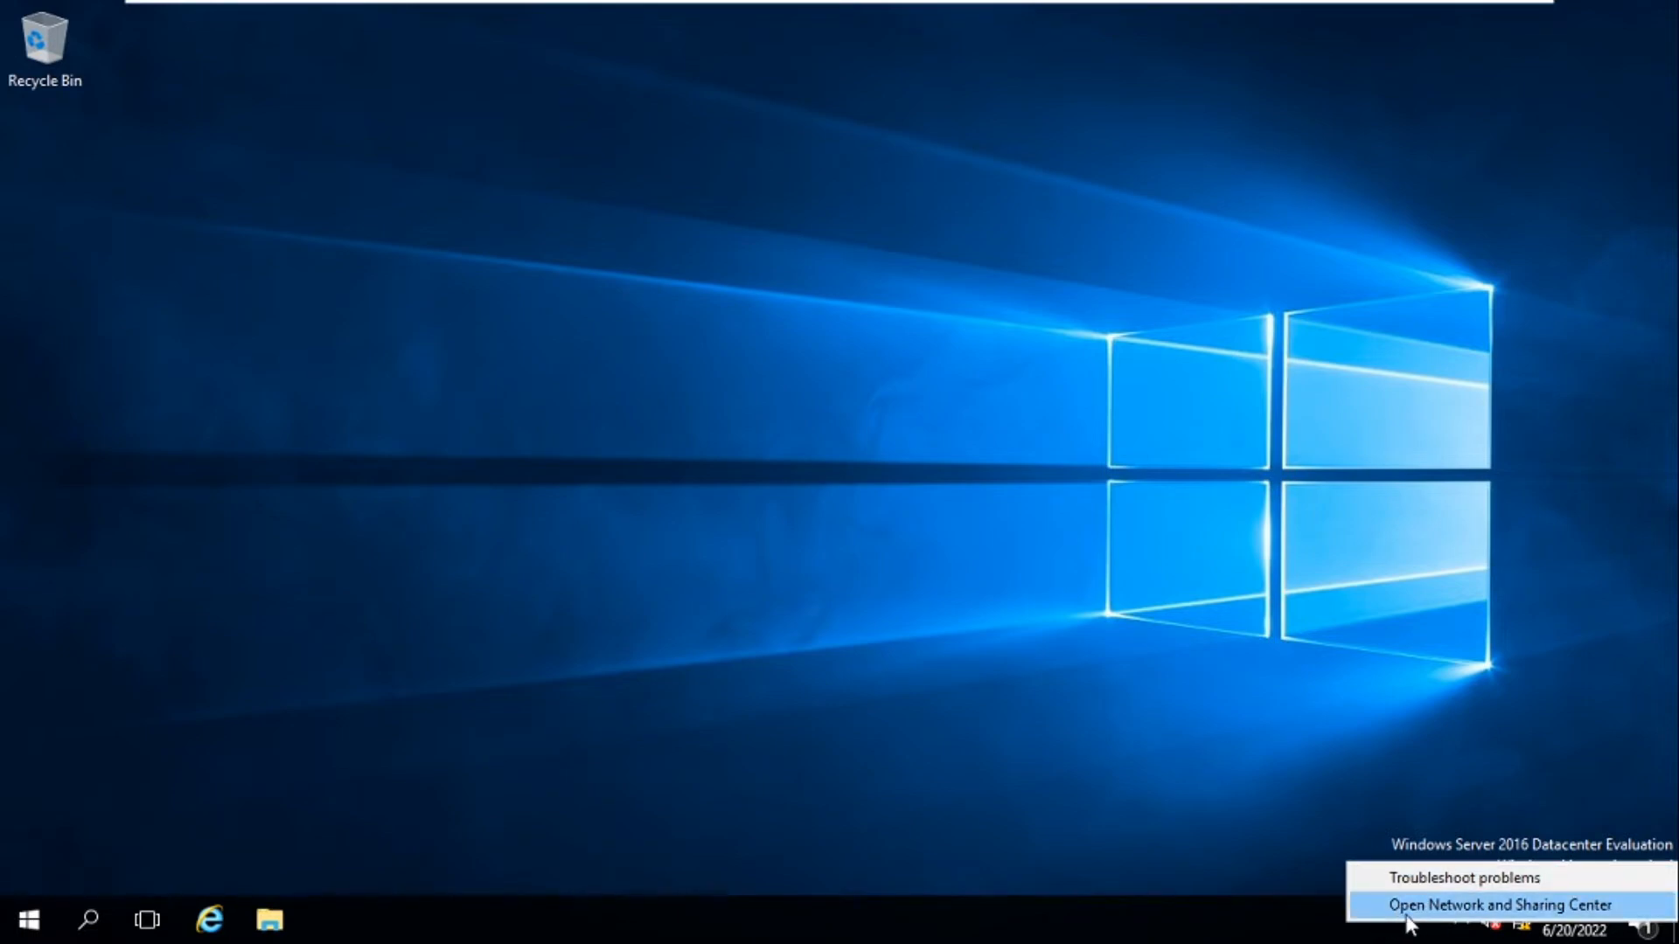
left_click(1454, 908)
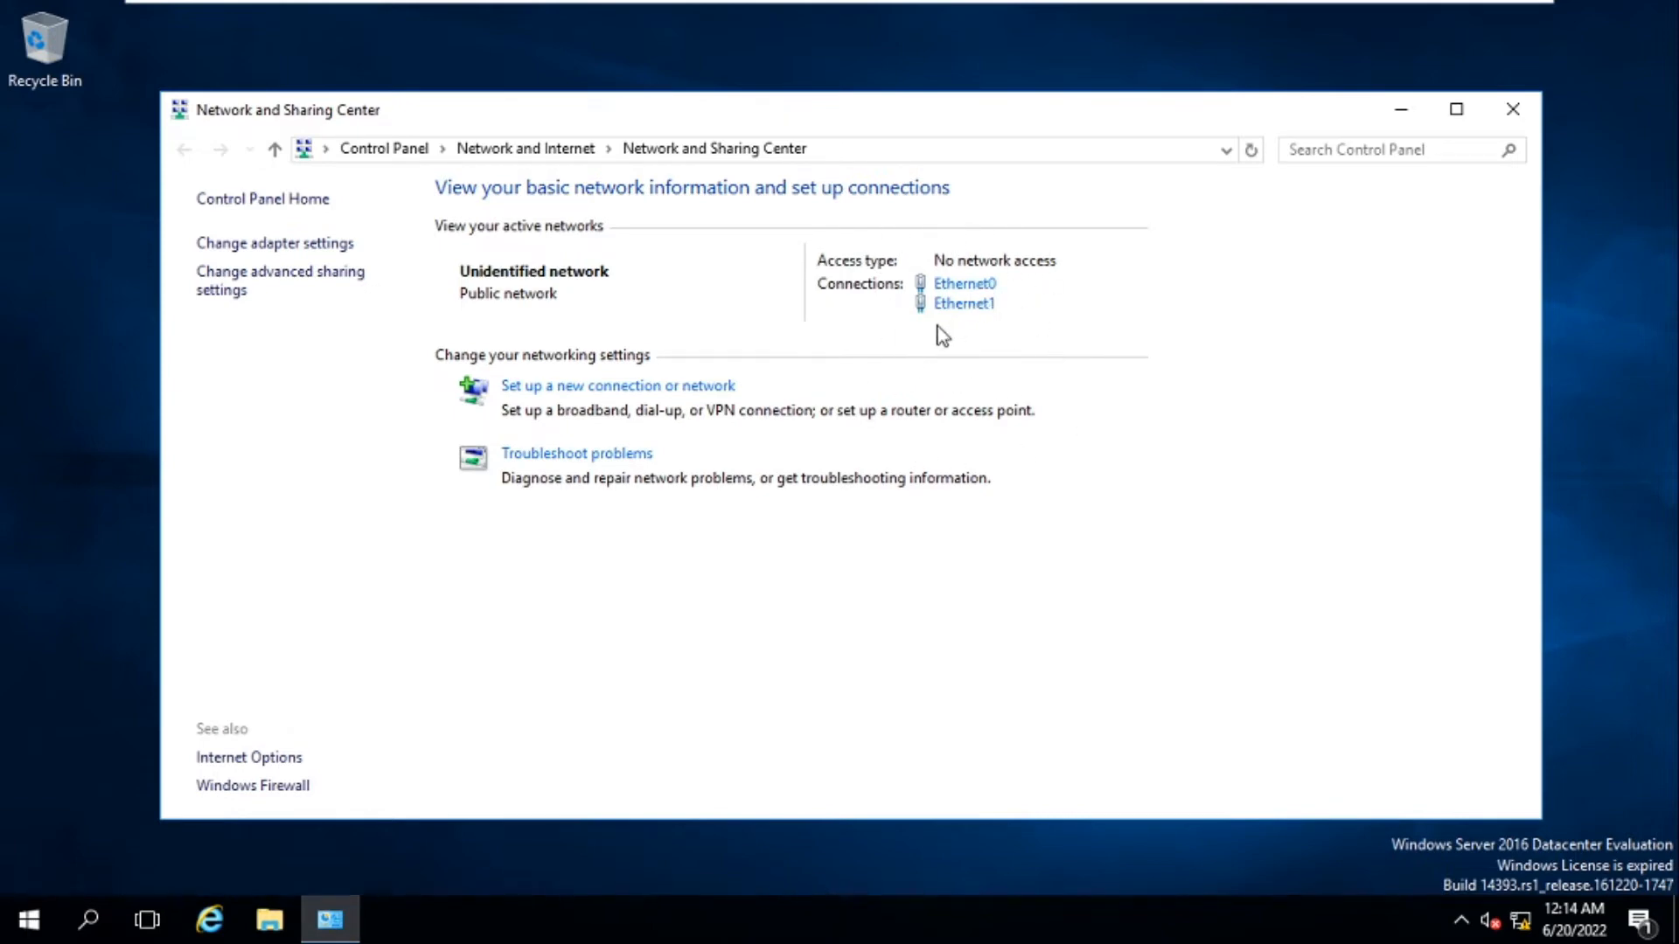
left_click(306, 246)
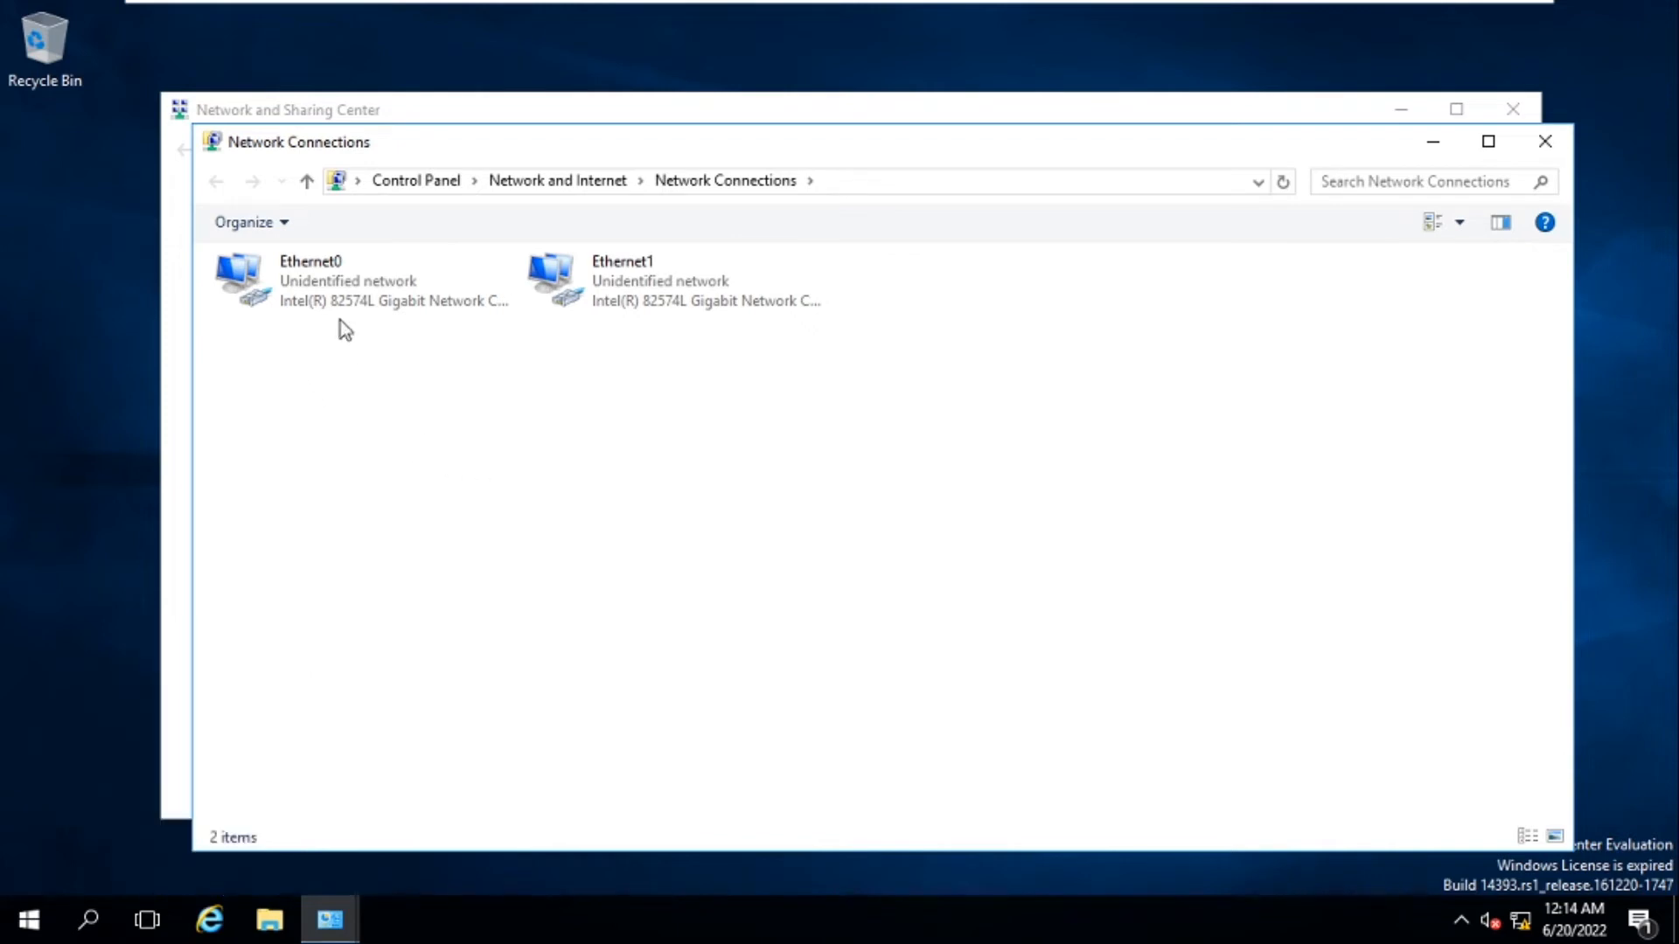
Rename the Ethernet0 network connection as LAN-1
left_click(333, 288)
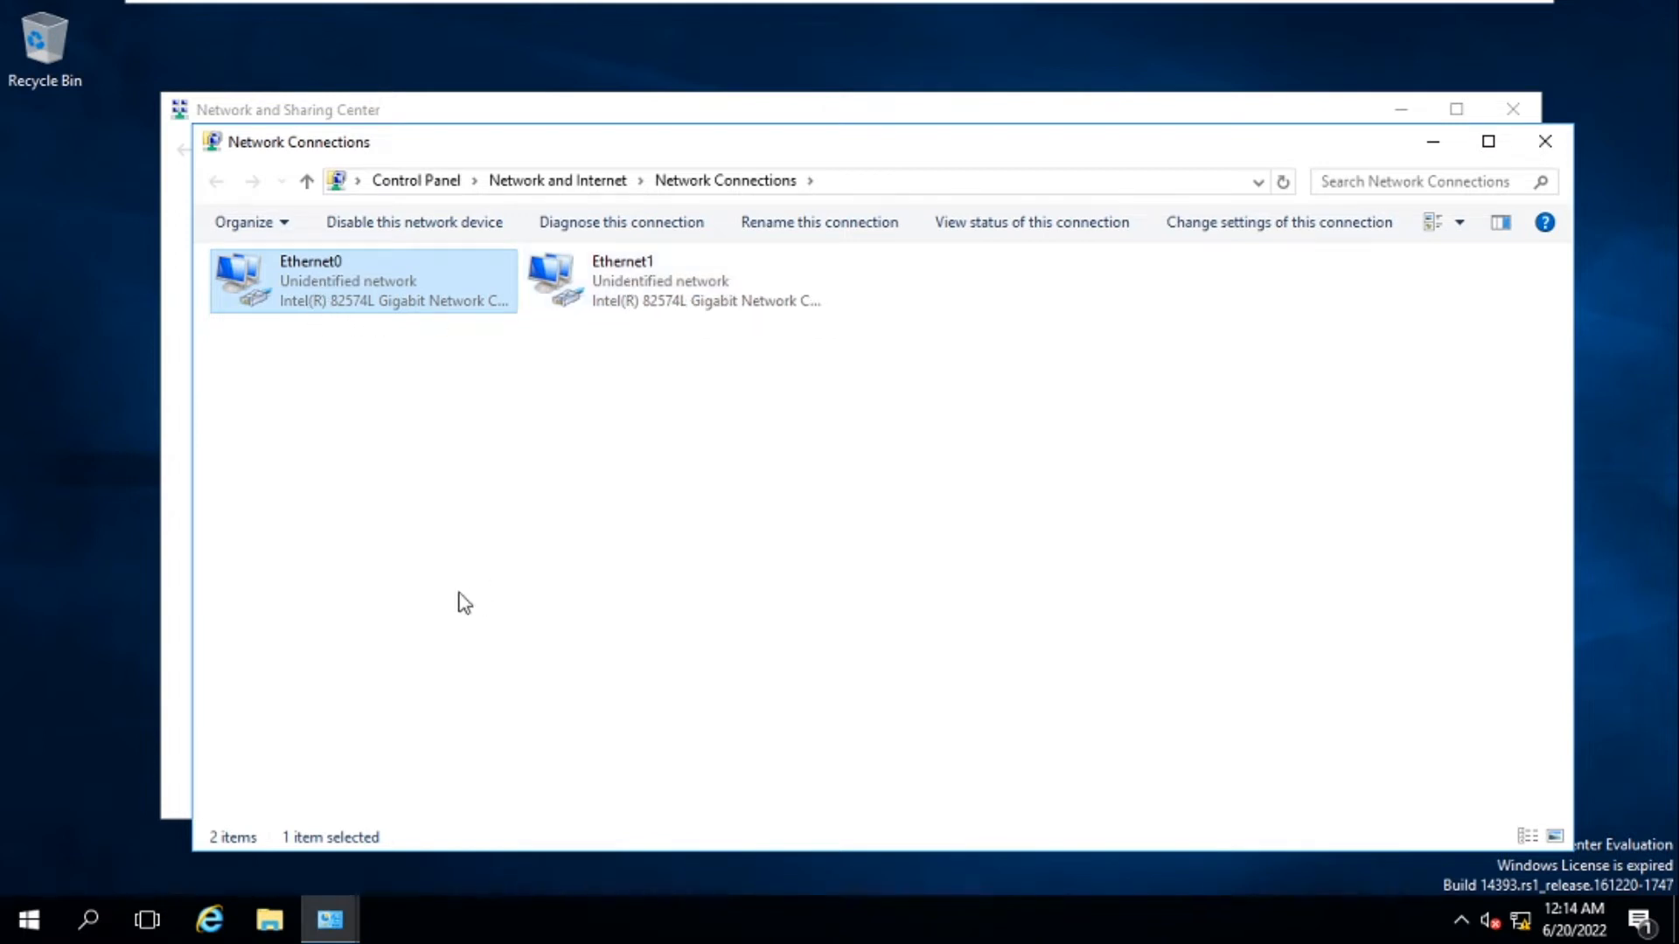
right_click(326, 302)
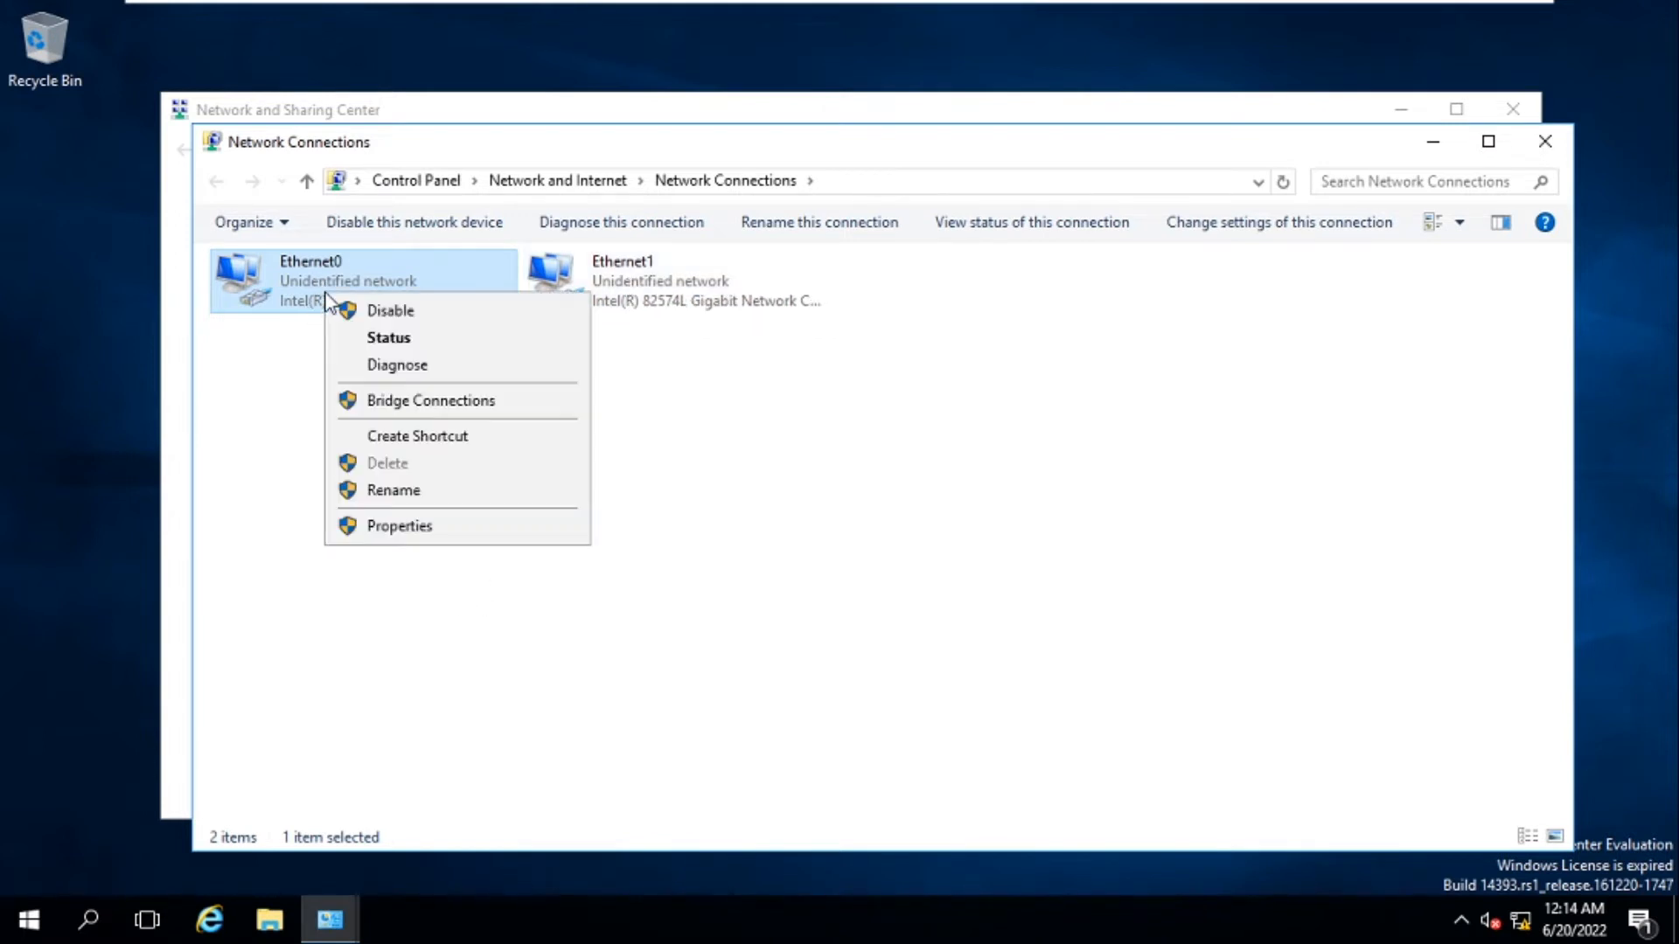
left_click(393, 490)
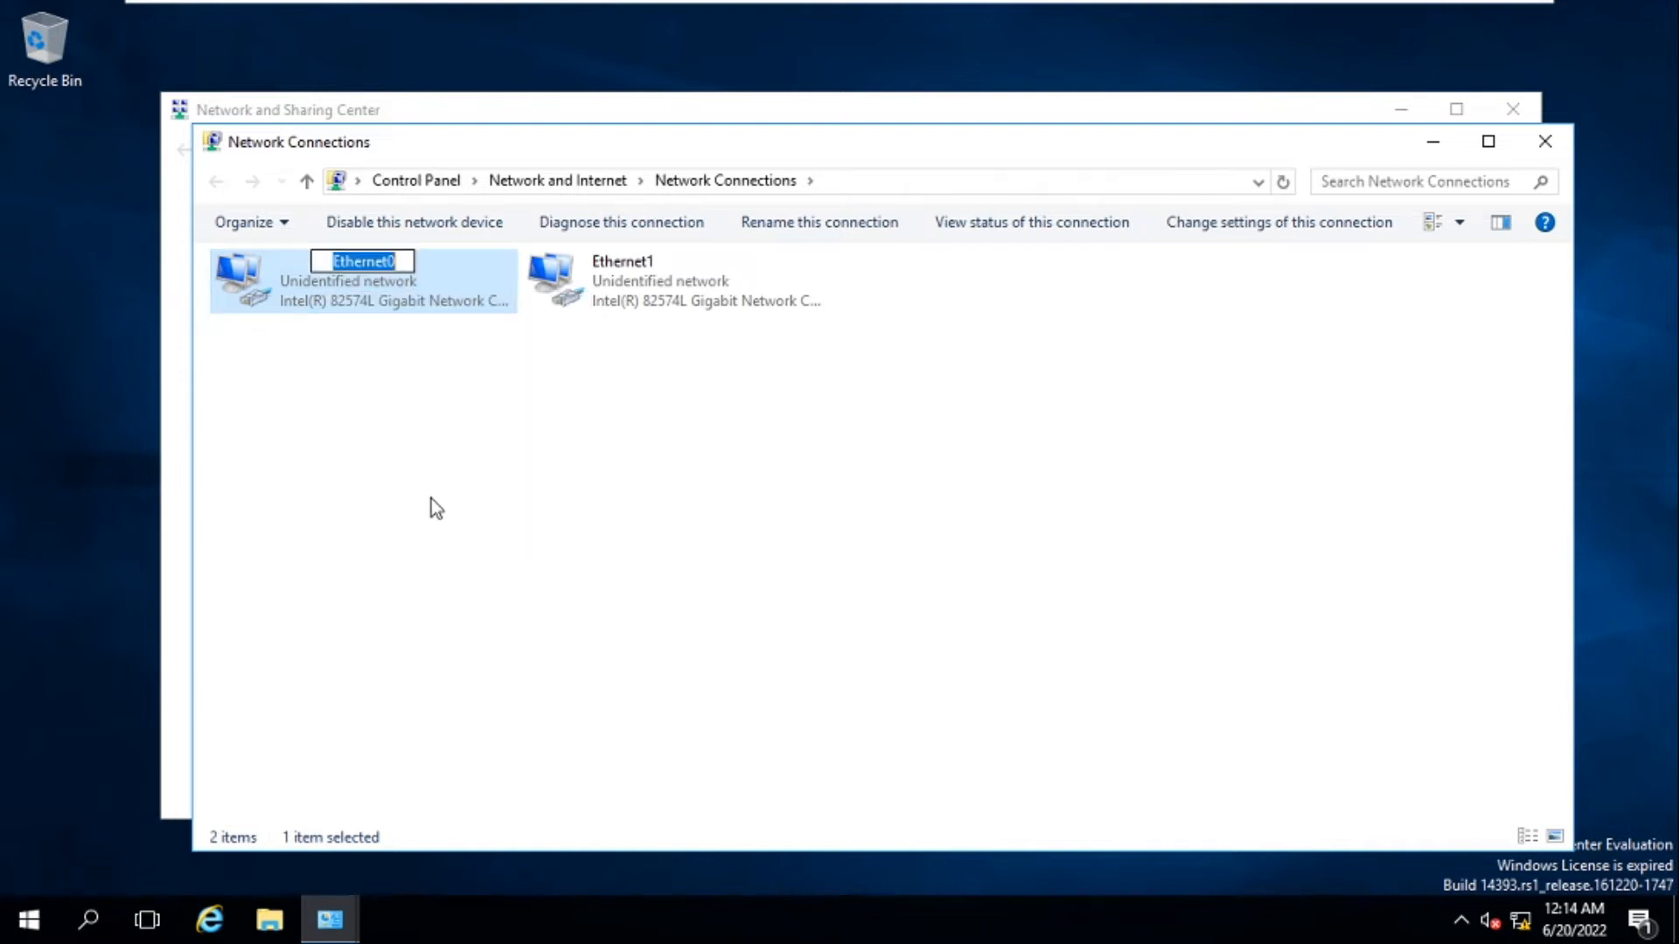
type("L")
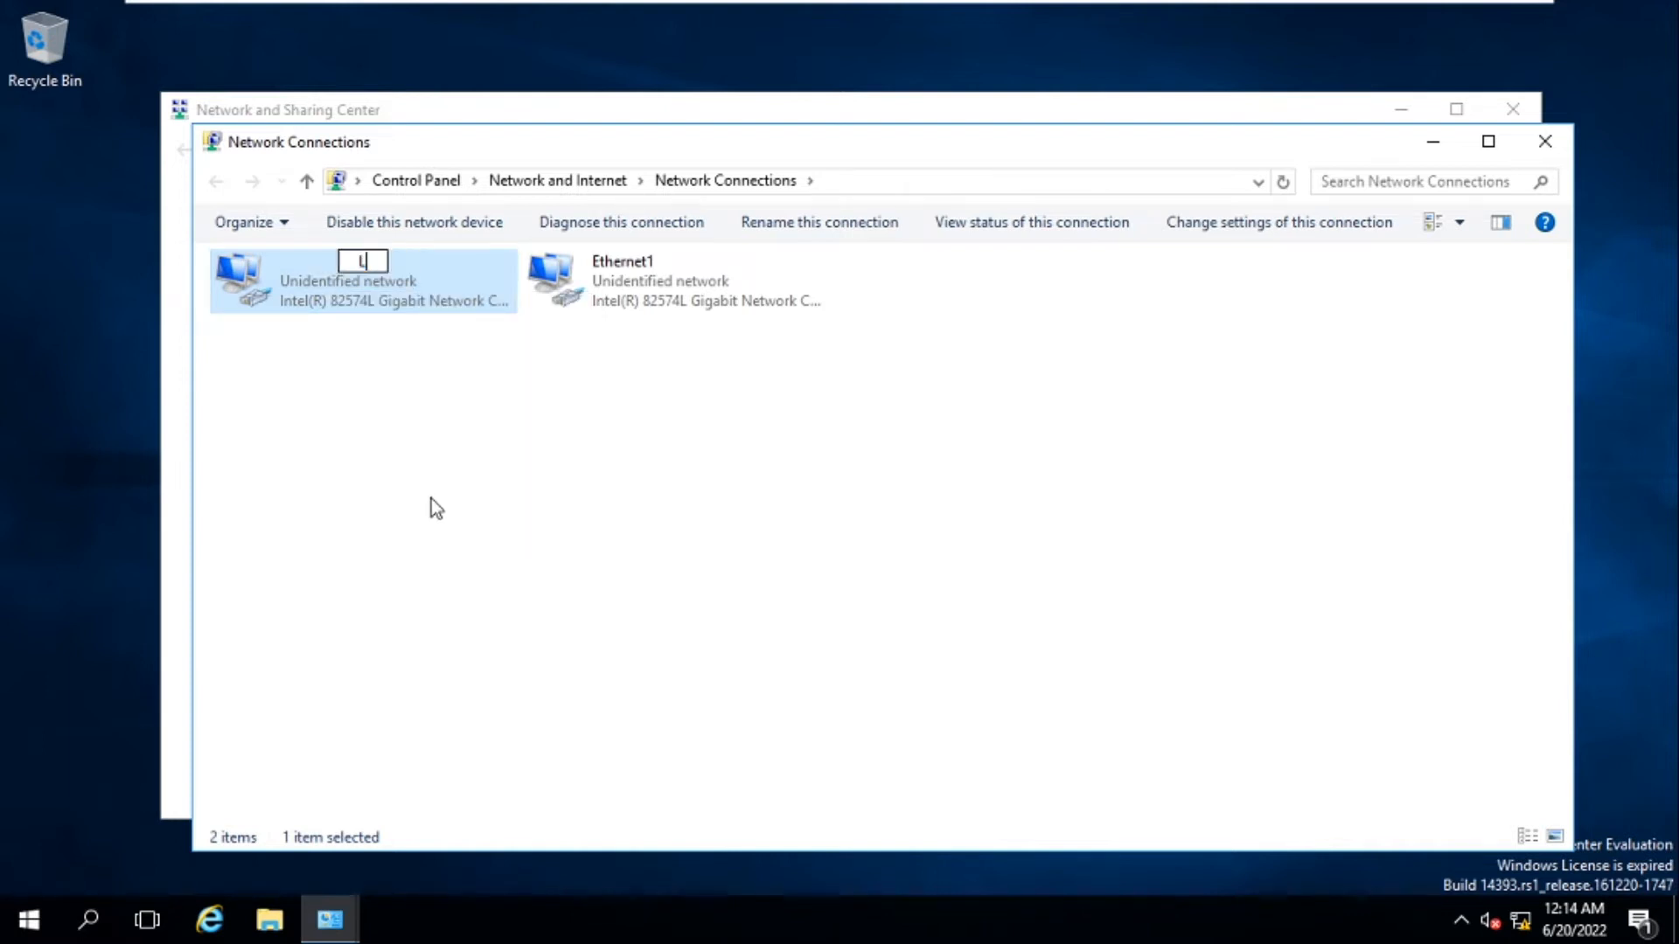
type("AN-1")
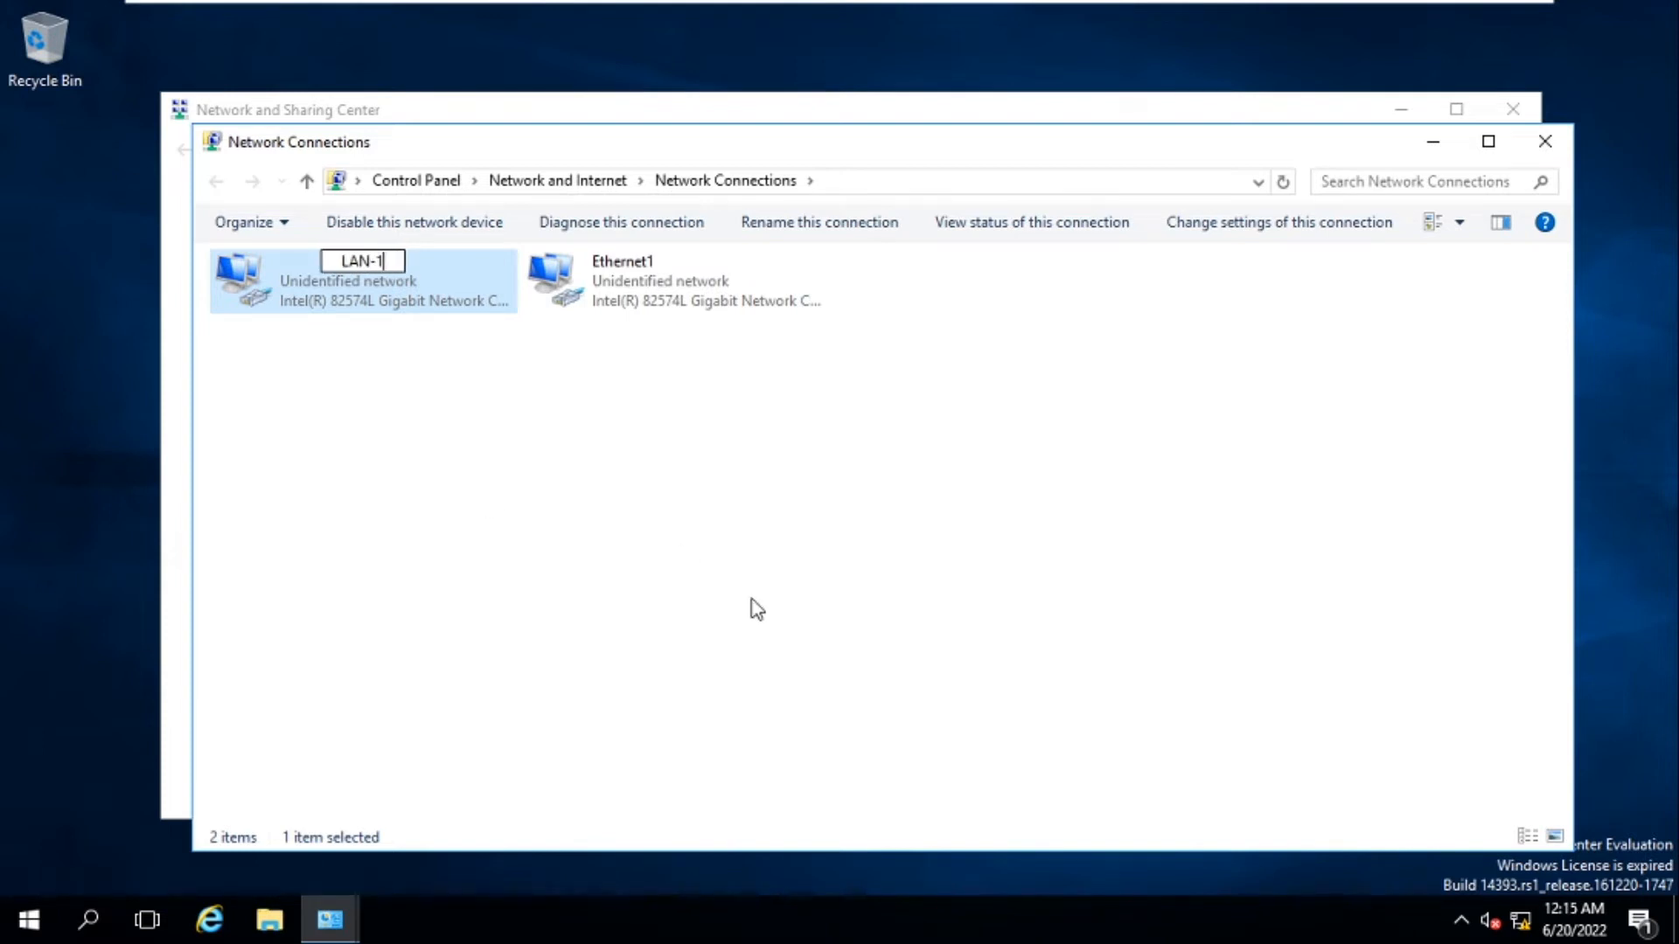
left_click(703, 473)
Rename the Ethernet1 network connection as LAN-2
left_click(580, 308)
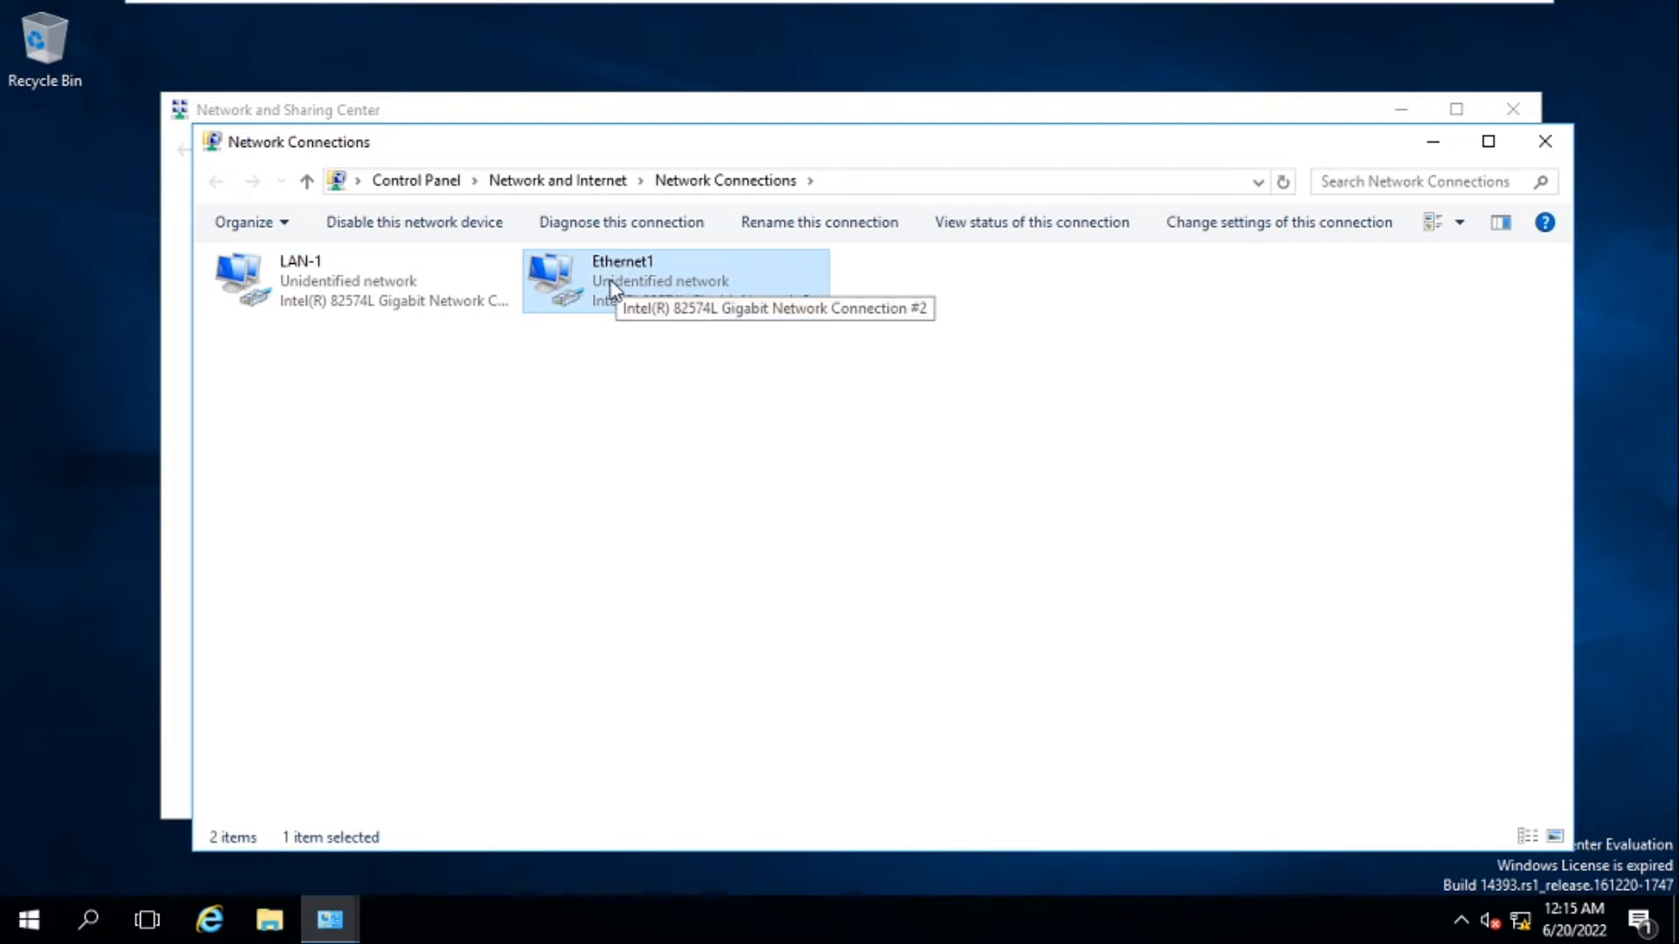
right_click(612, 282)
left_click(666, 479)
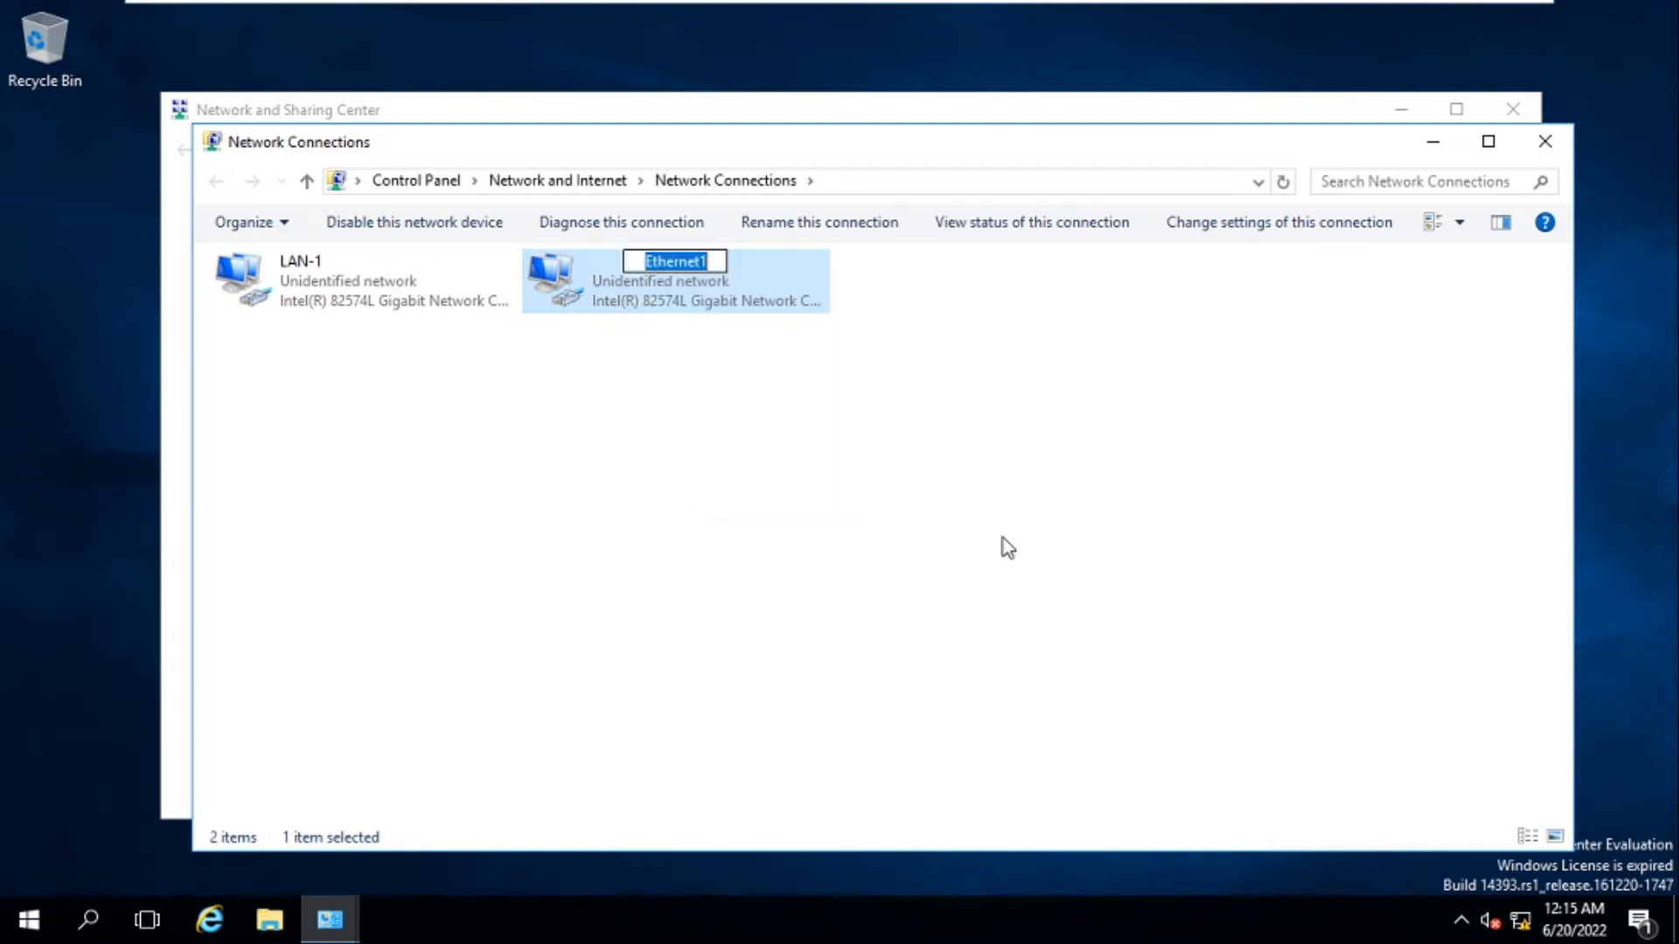
type("LAN")
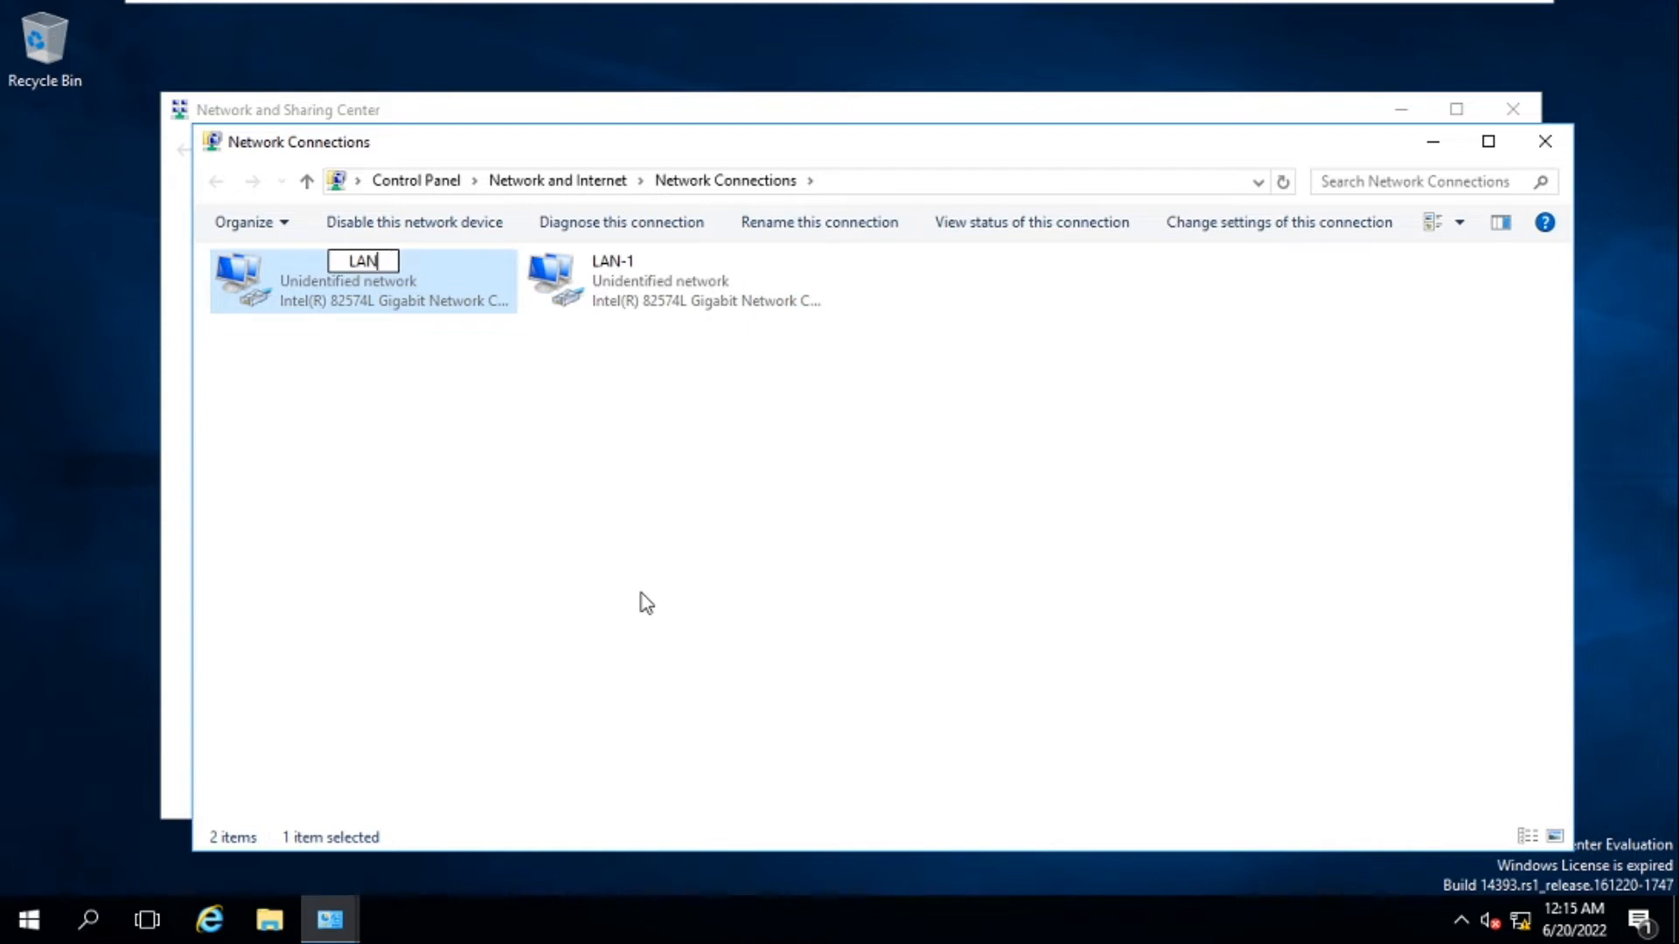
type("-1")
key("BackSpace")
type("2")
left_click(584, 561)
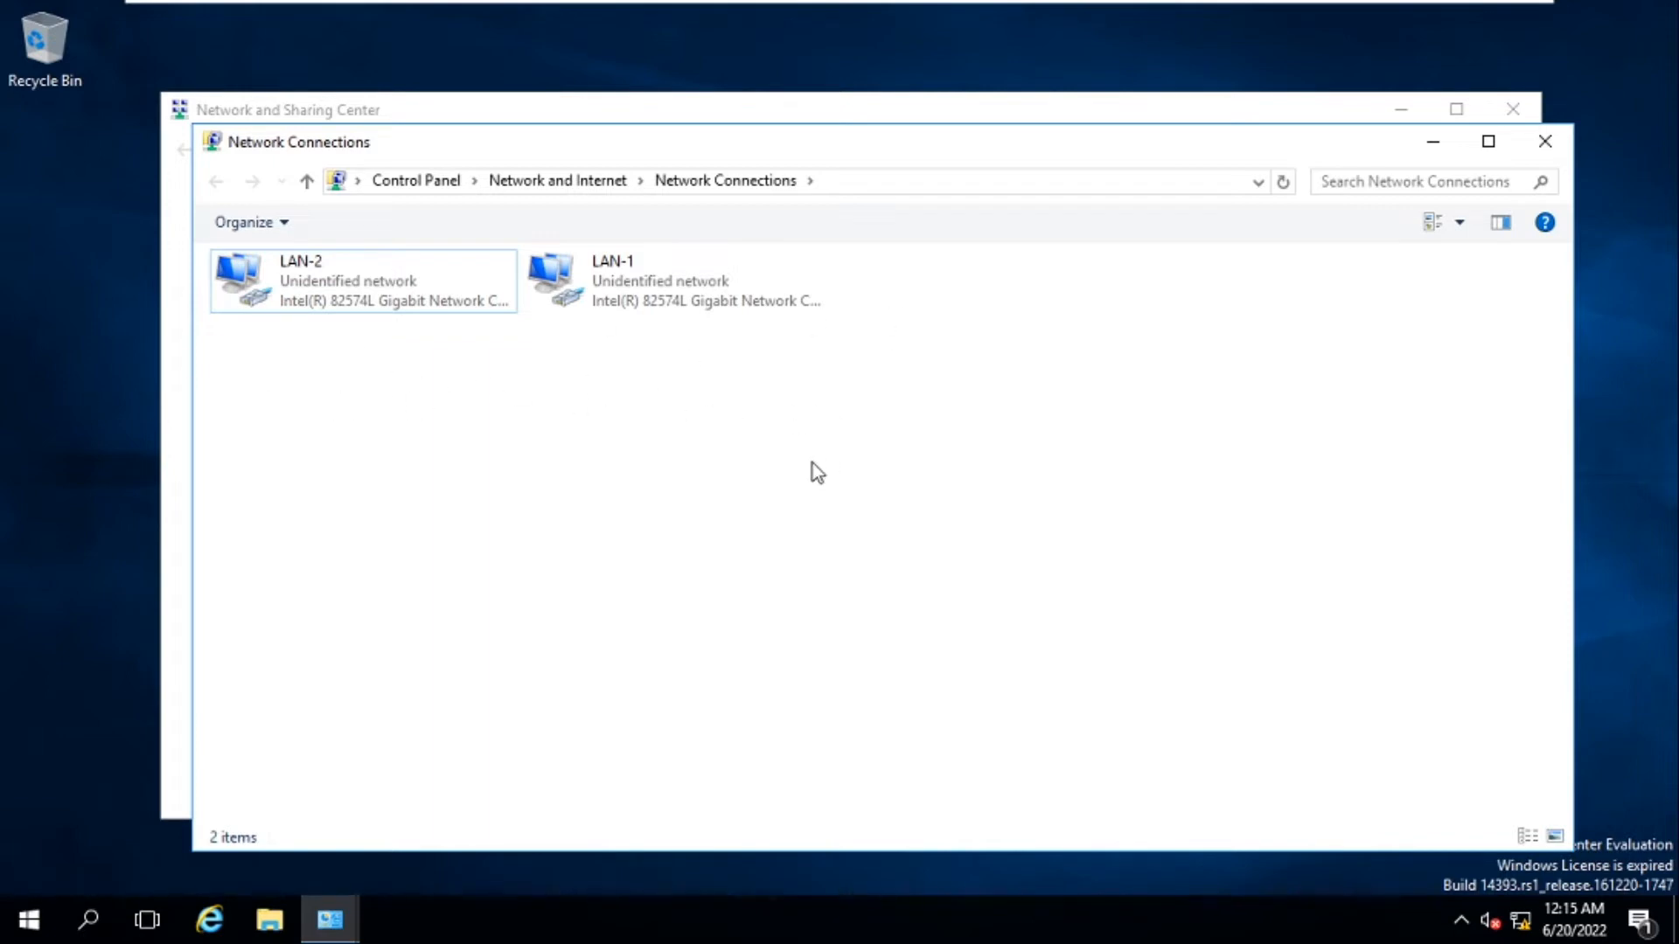
Open the Internet Protocol Version 4 (TCP/IPv4) properties of the LAN-1 connection
left_click(609, 287)
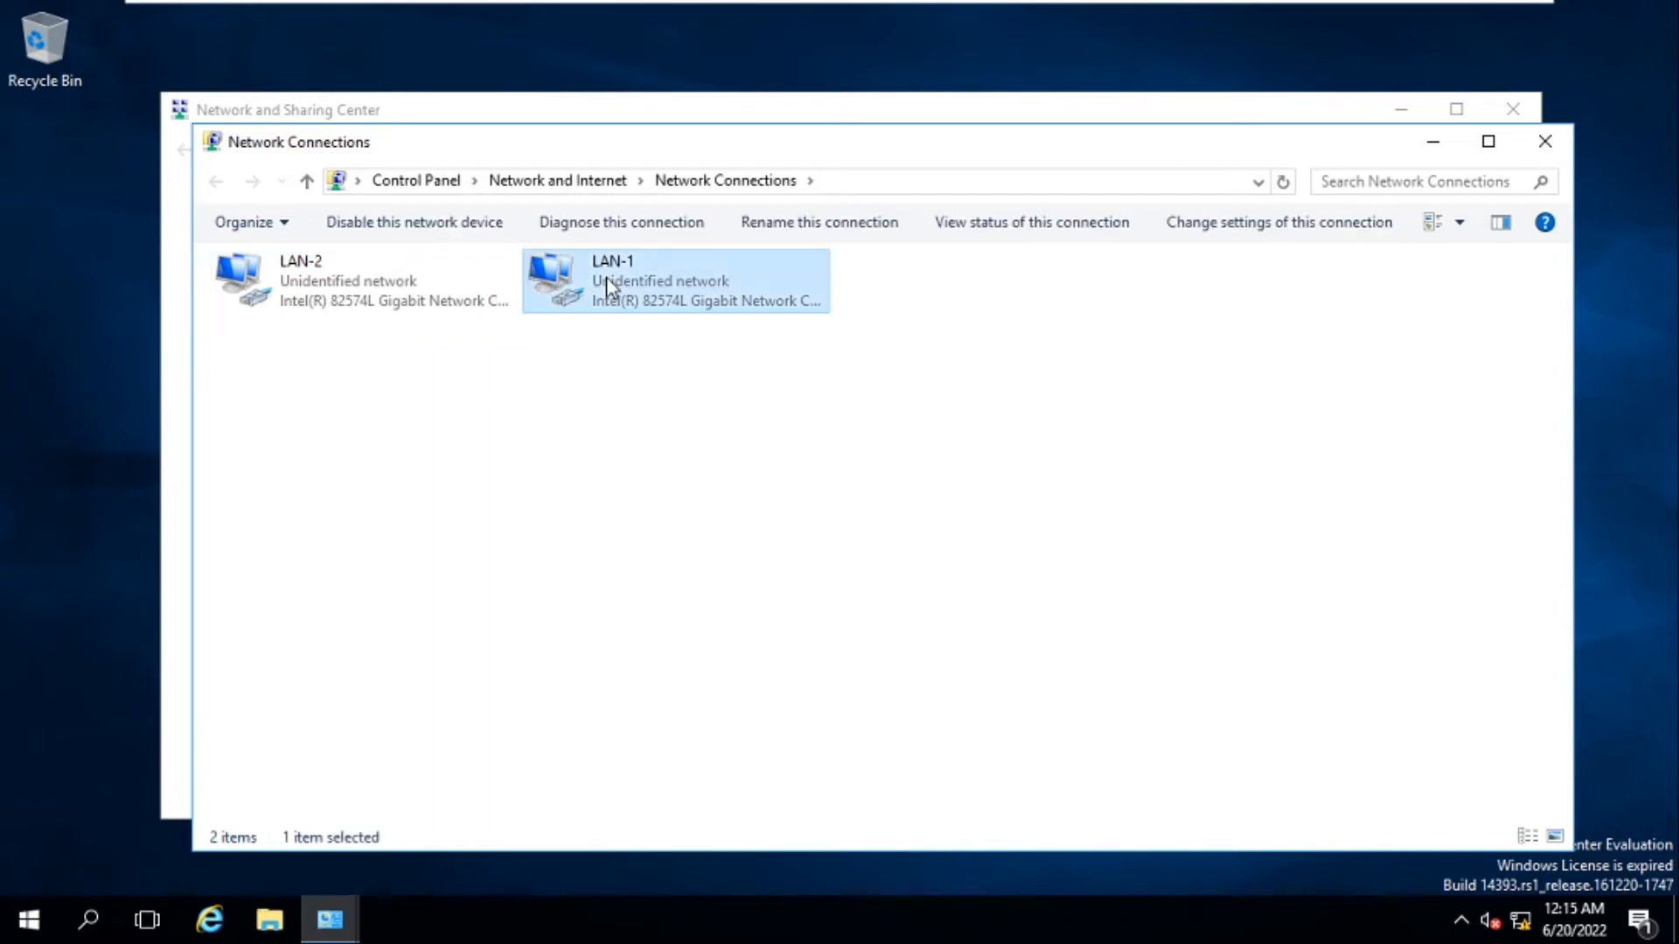
right_click(610, 286)
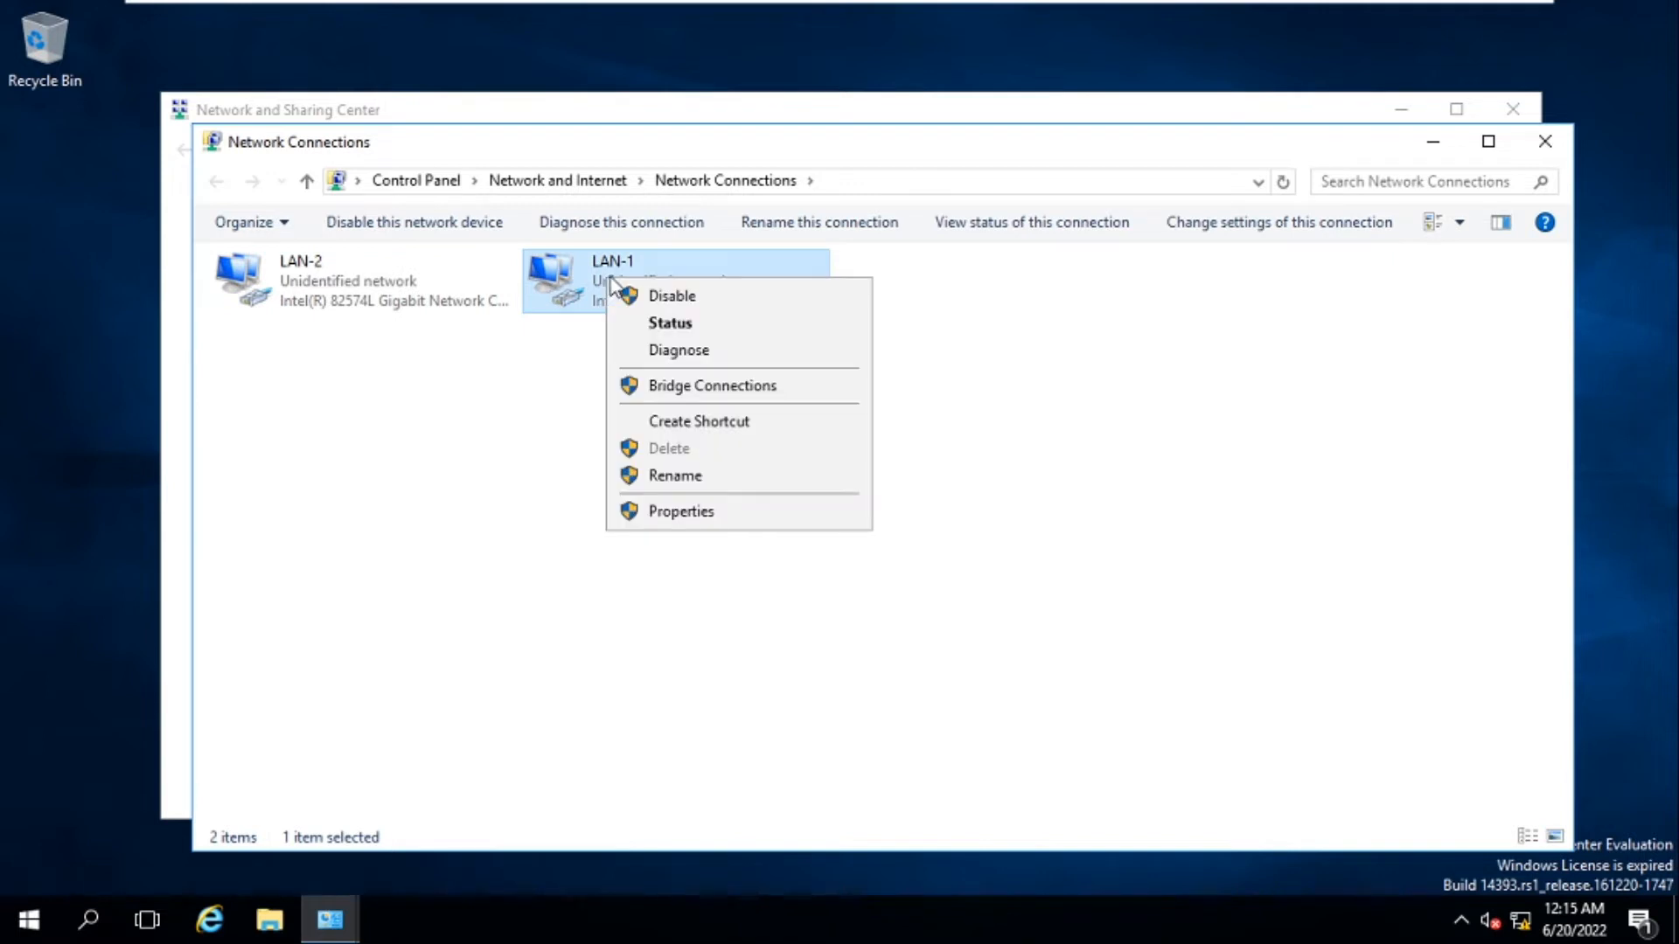
left_click(666, 512)
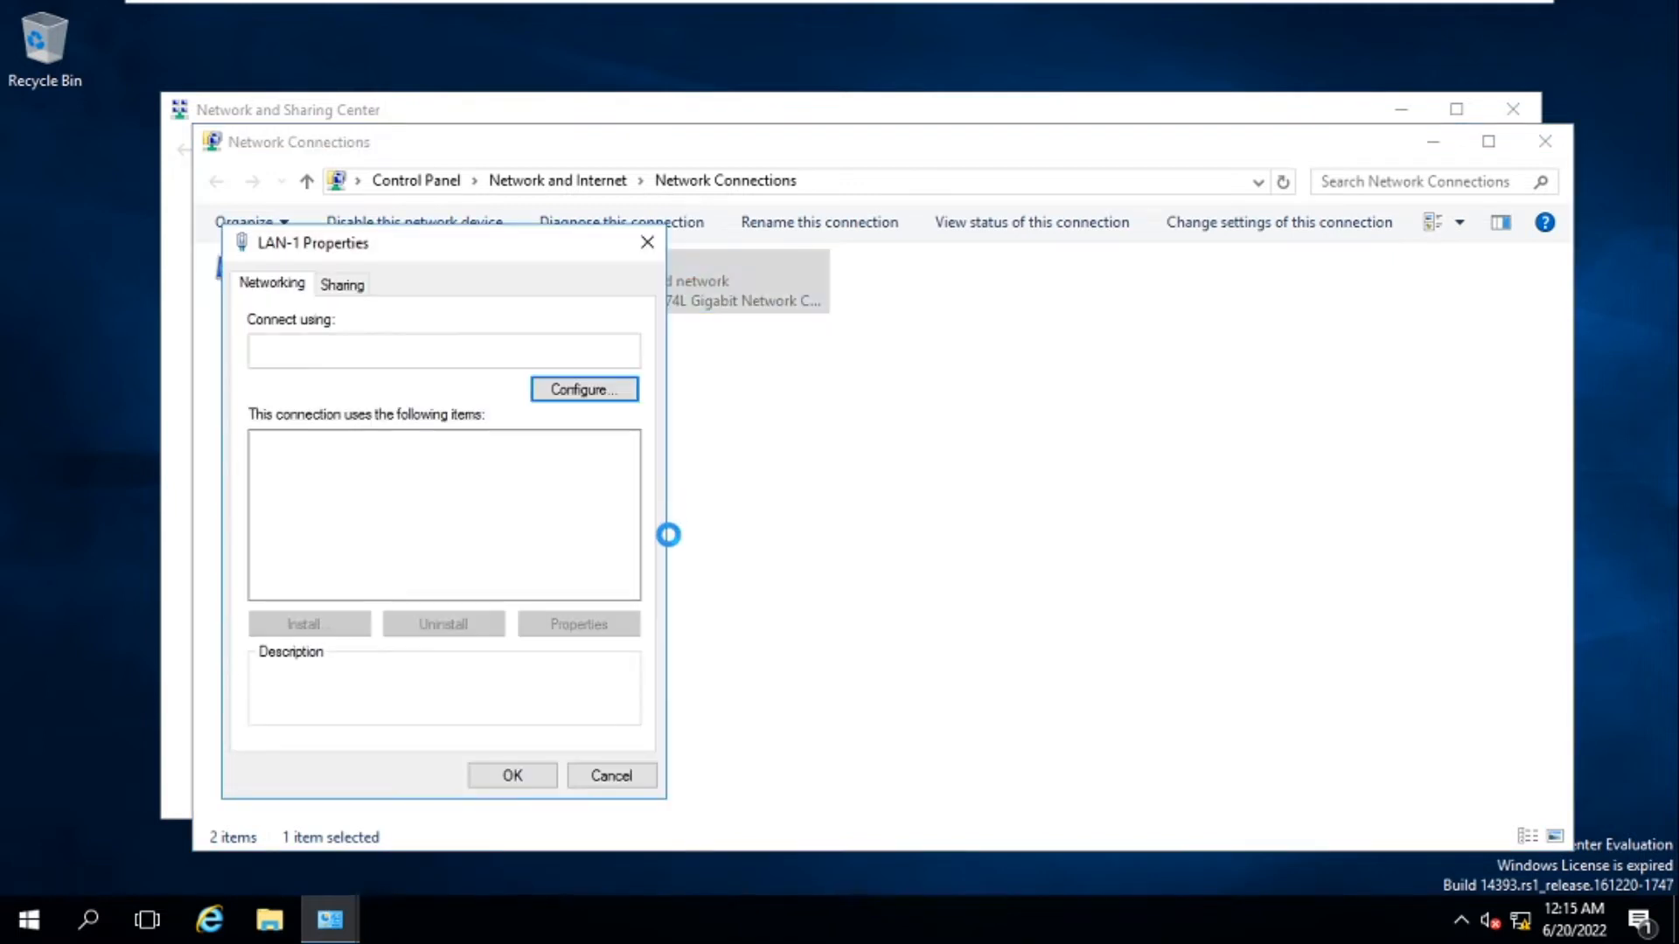
left_click_drag(764, 212, 800, 194)
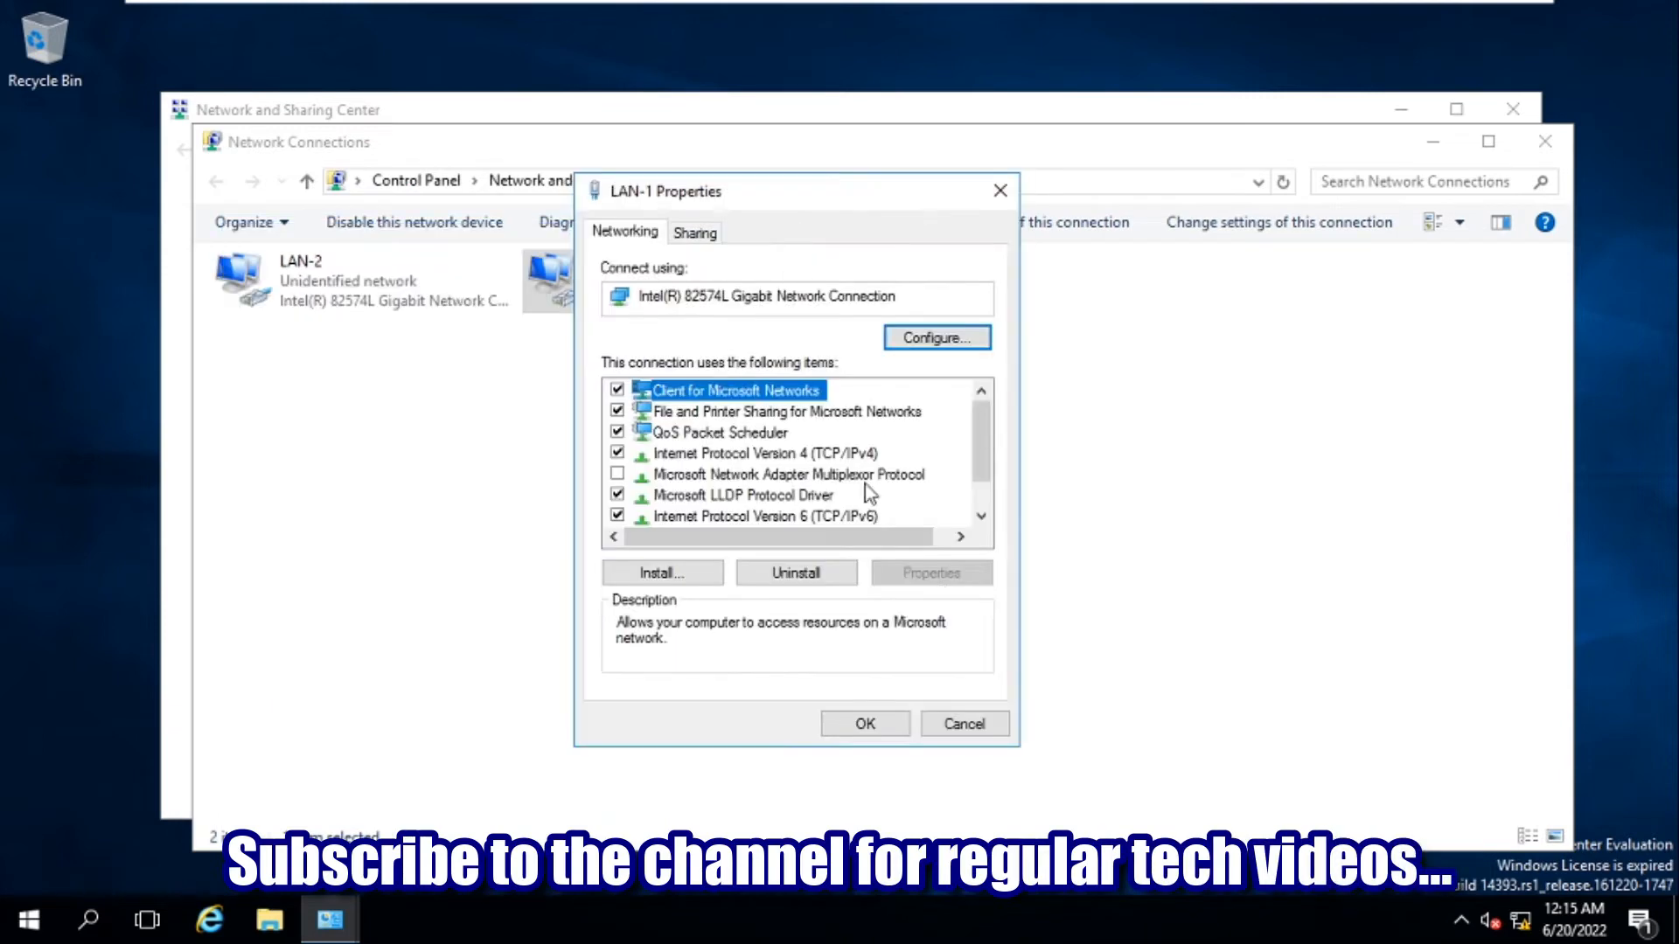
scroll(978, 460, "down", 1)
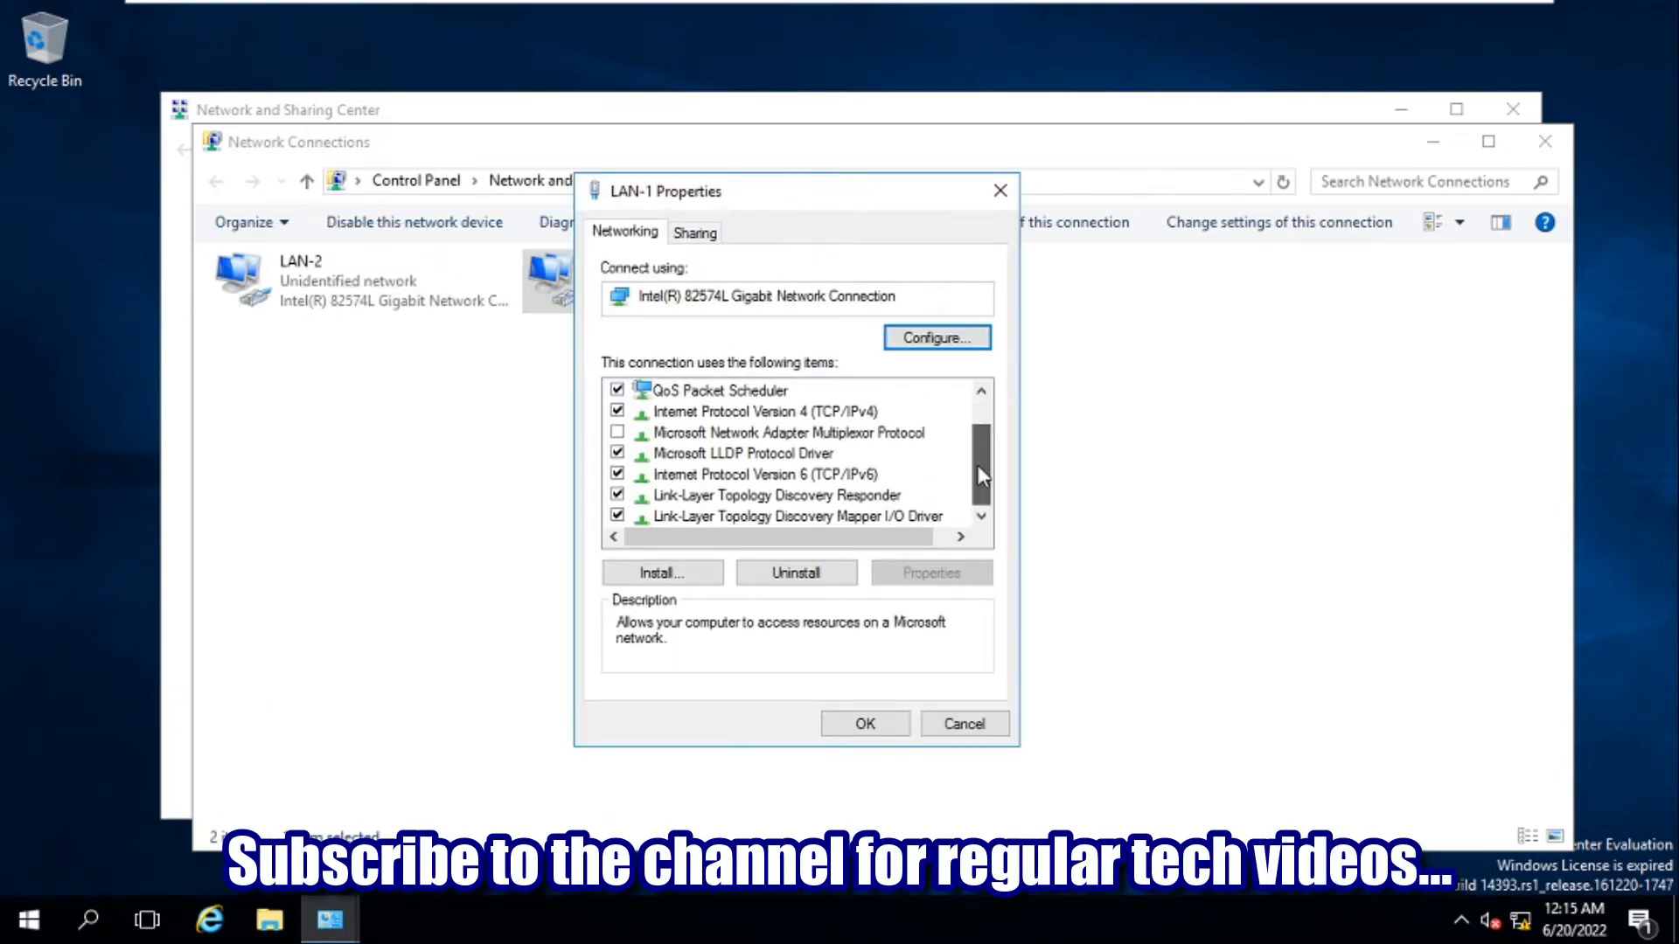
left_click(742, 414)
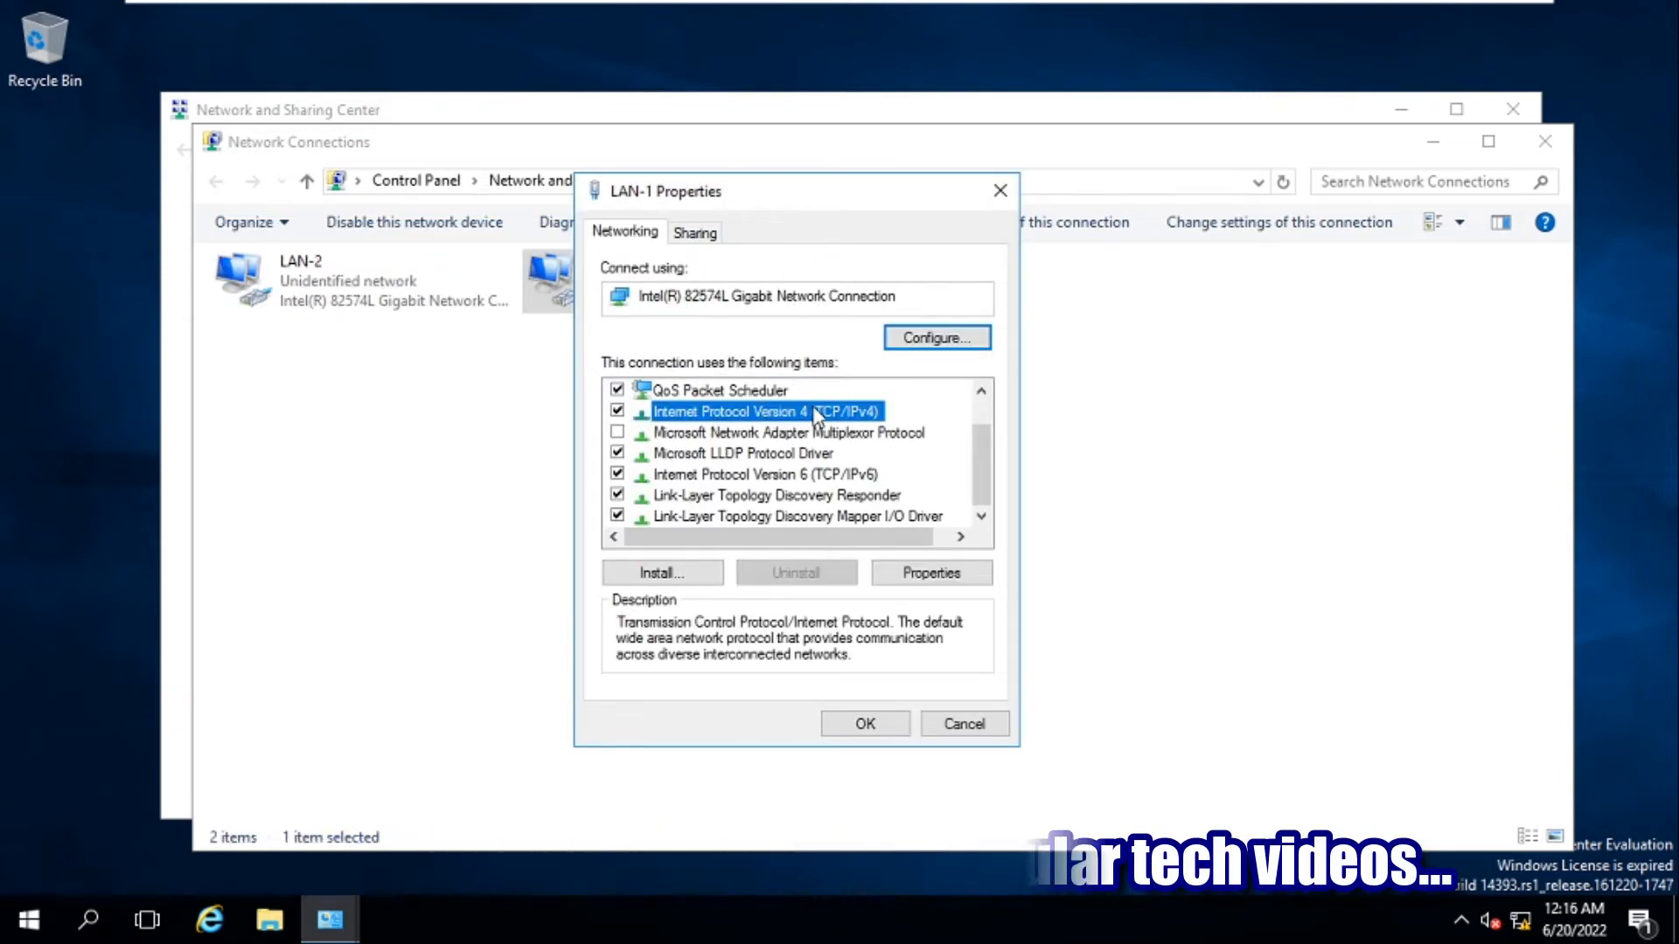
left_click(922, 575)
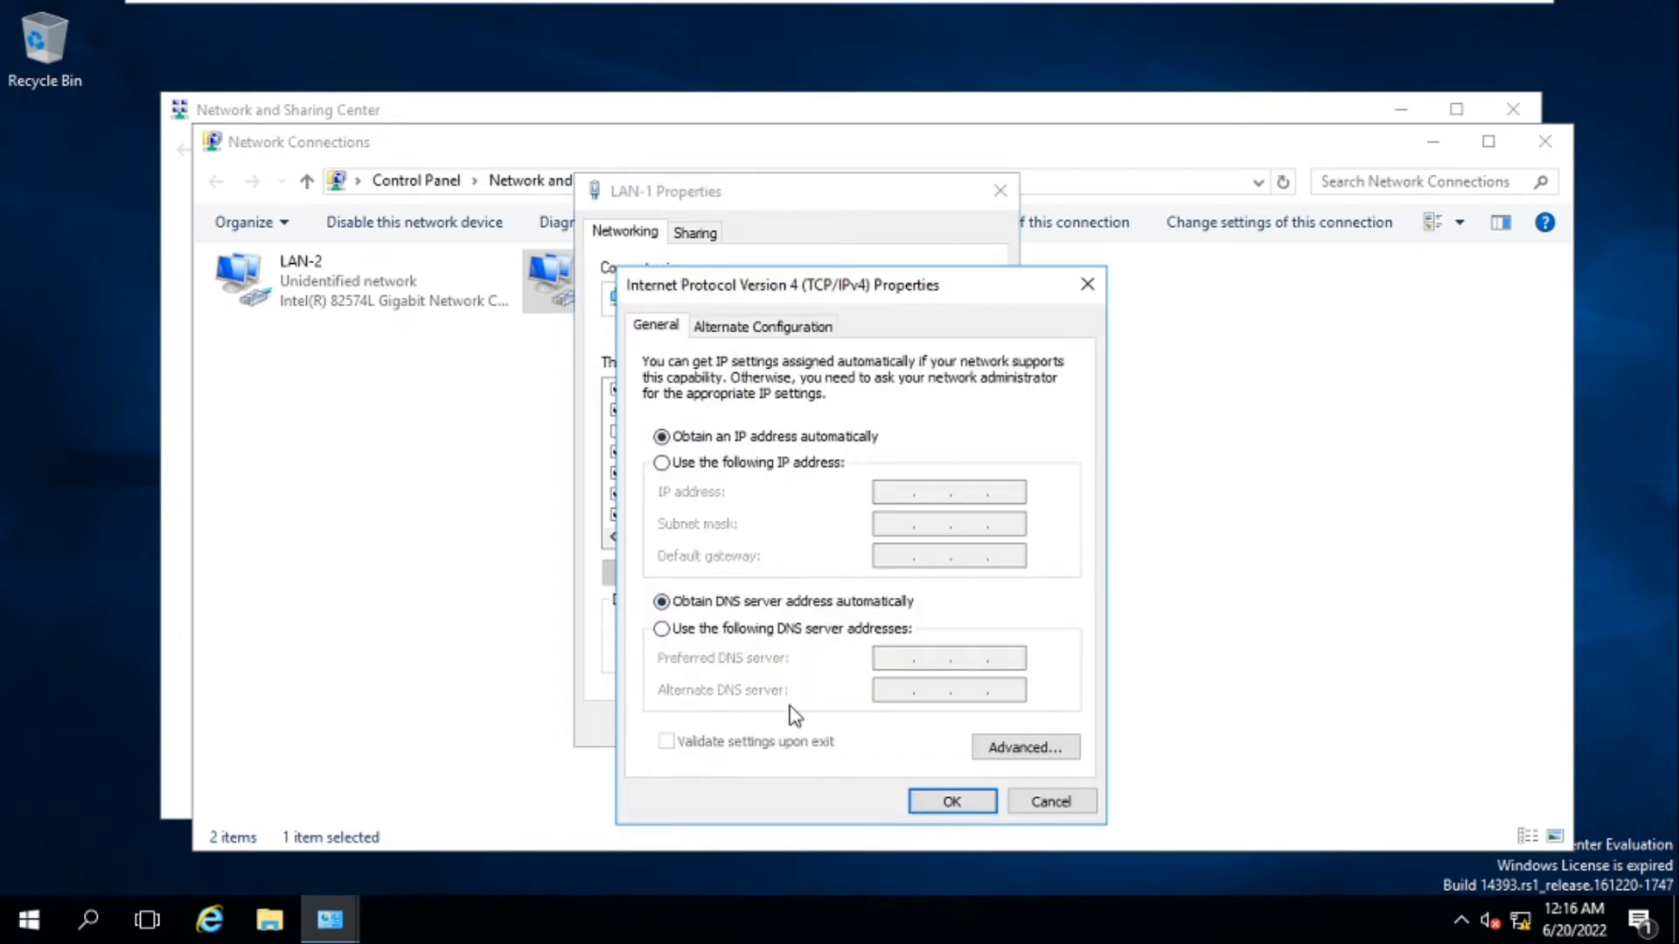
Assign LAN-1 the static IP address 192.168.1.1 with the default subnet mask and apply the settings
left_click(668, 470)
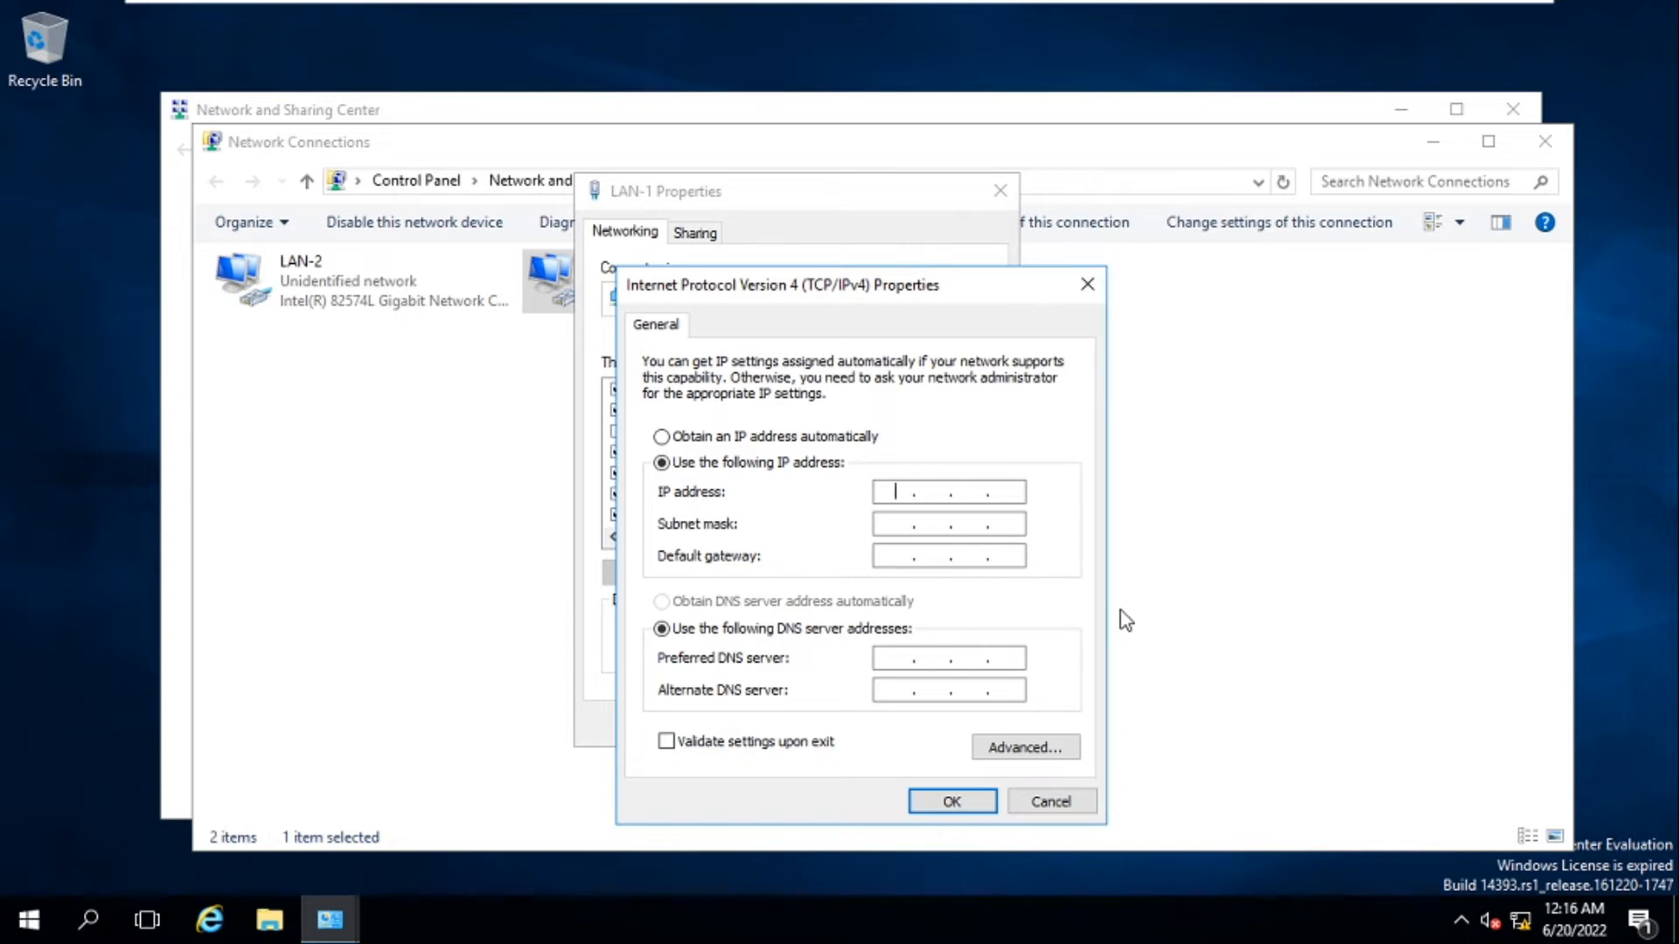
type("192.")
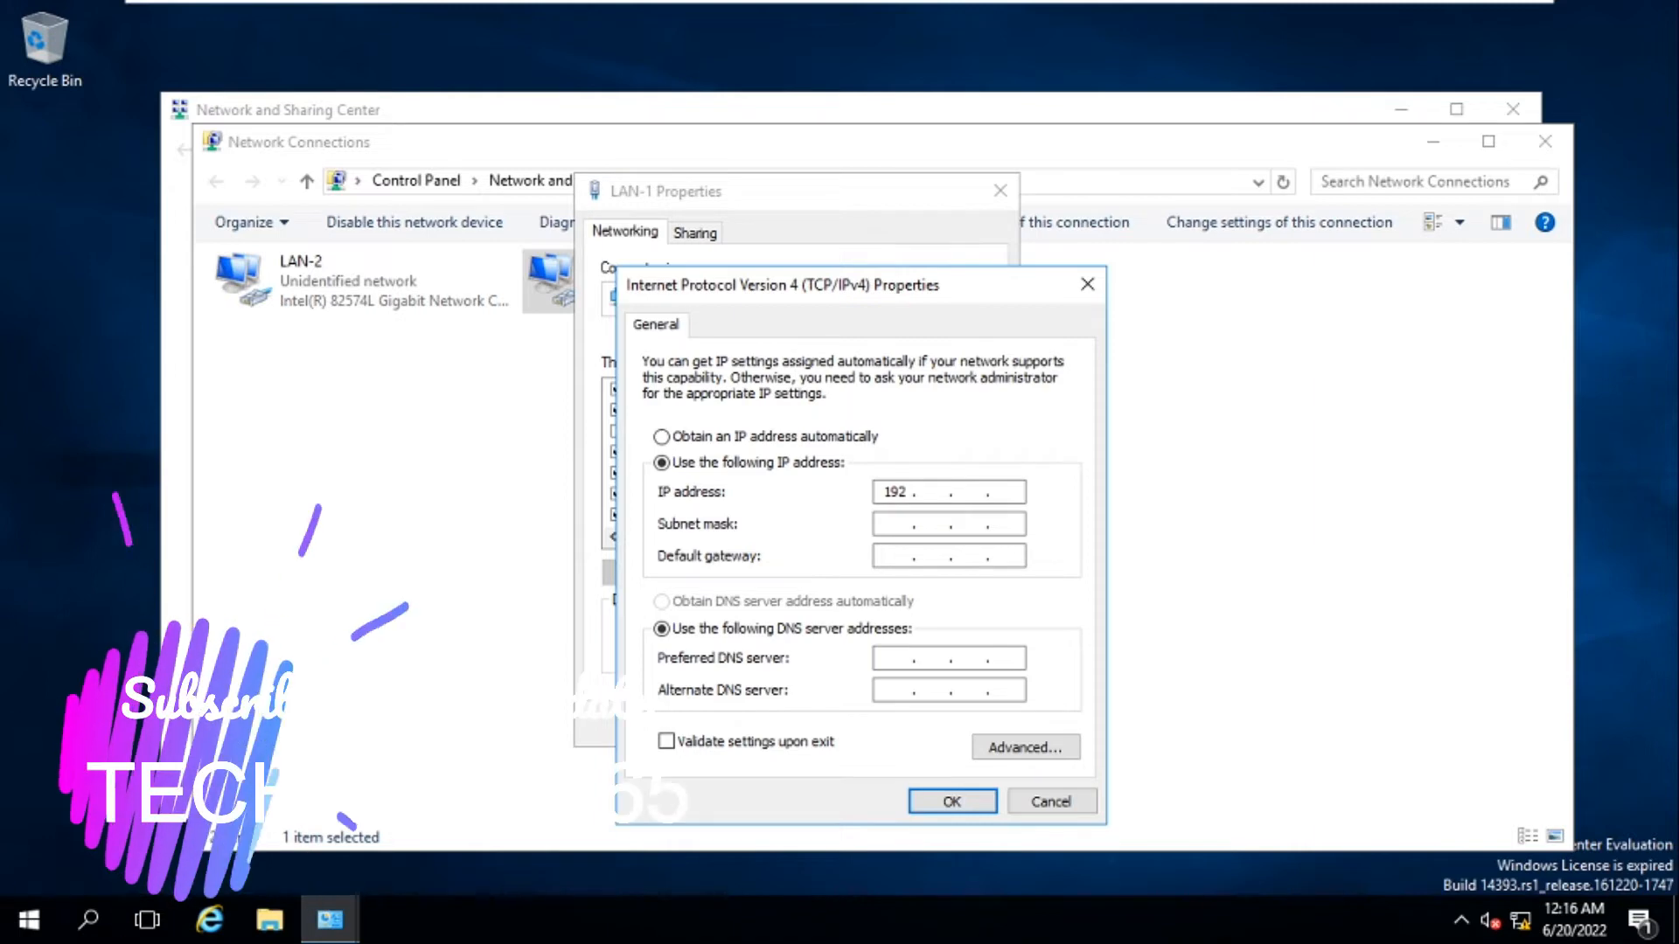
type("168 ")
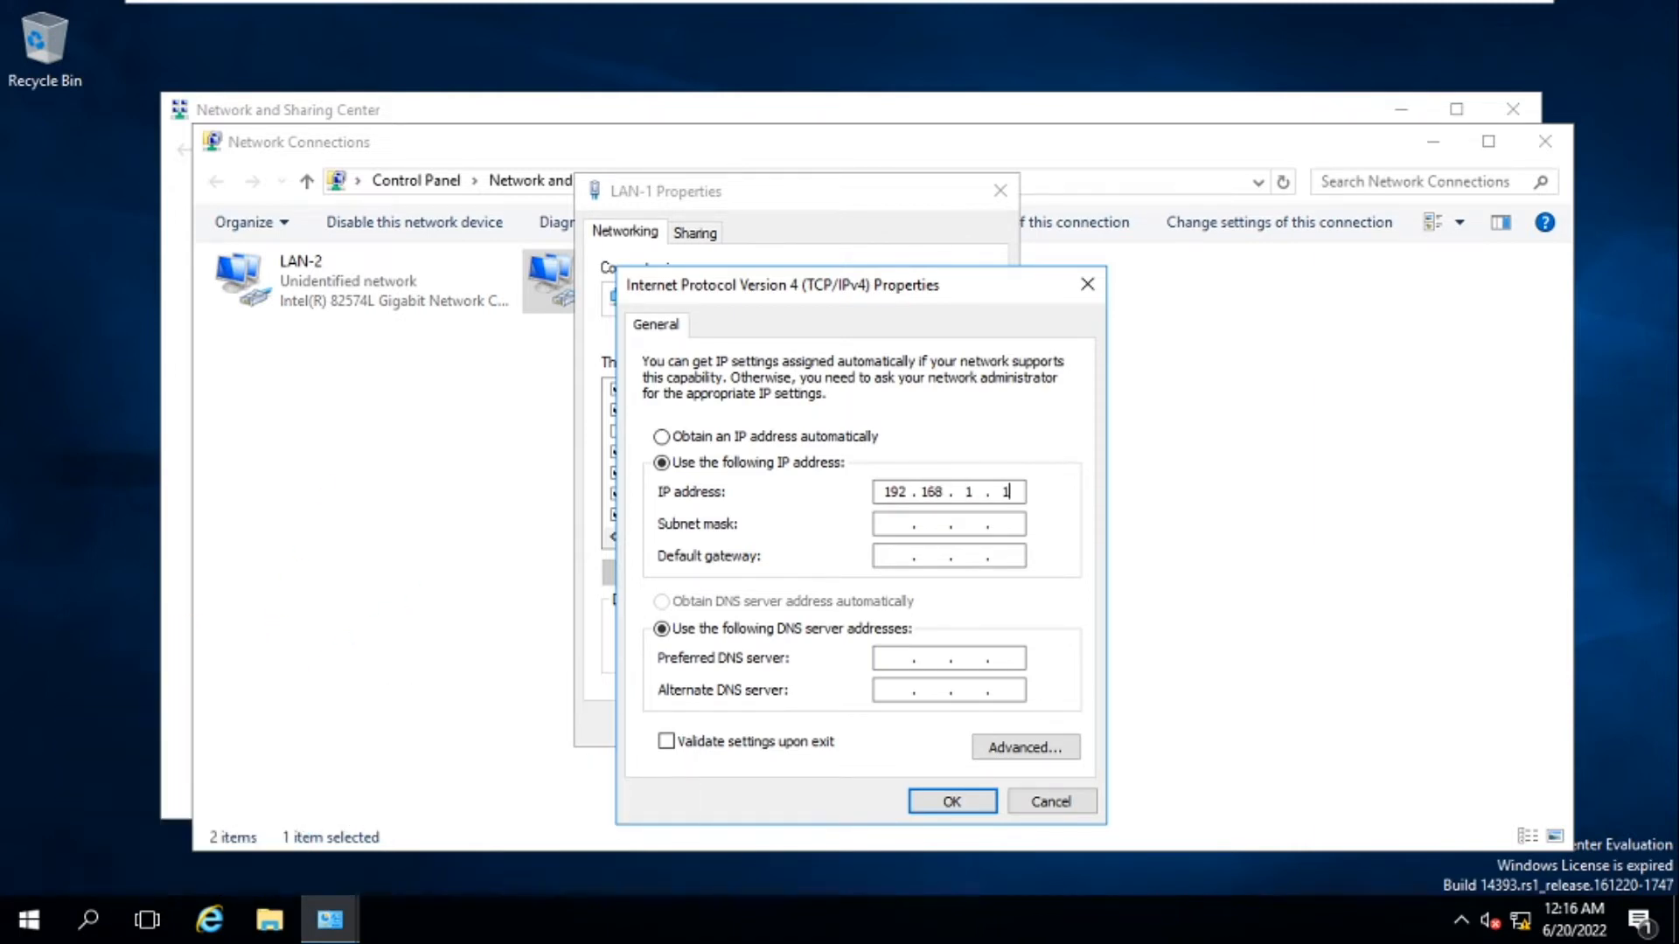
type(".1")
left_click(903, 521)
left_click(947, 806)
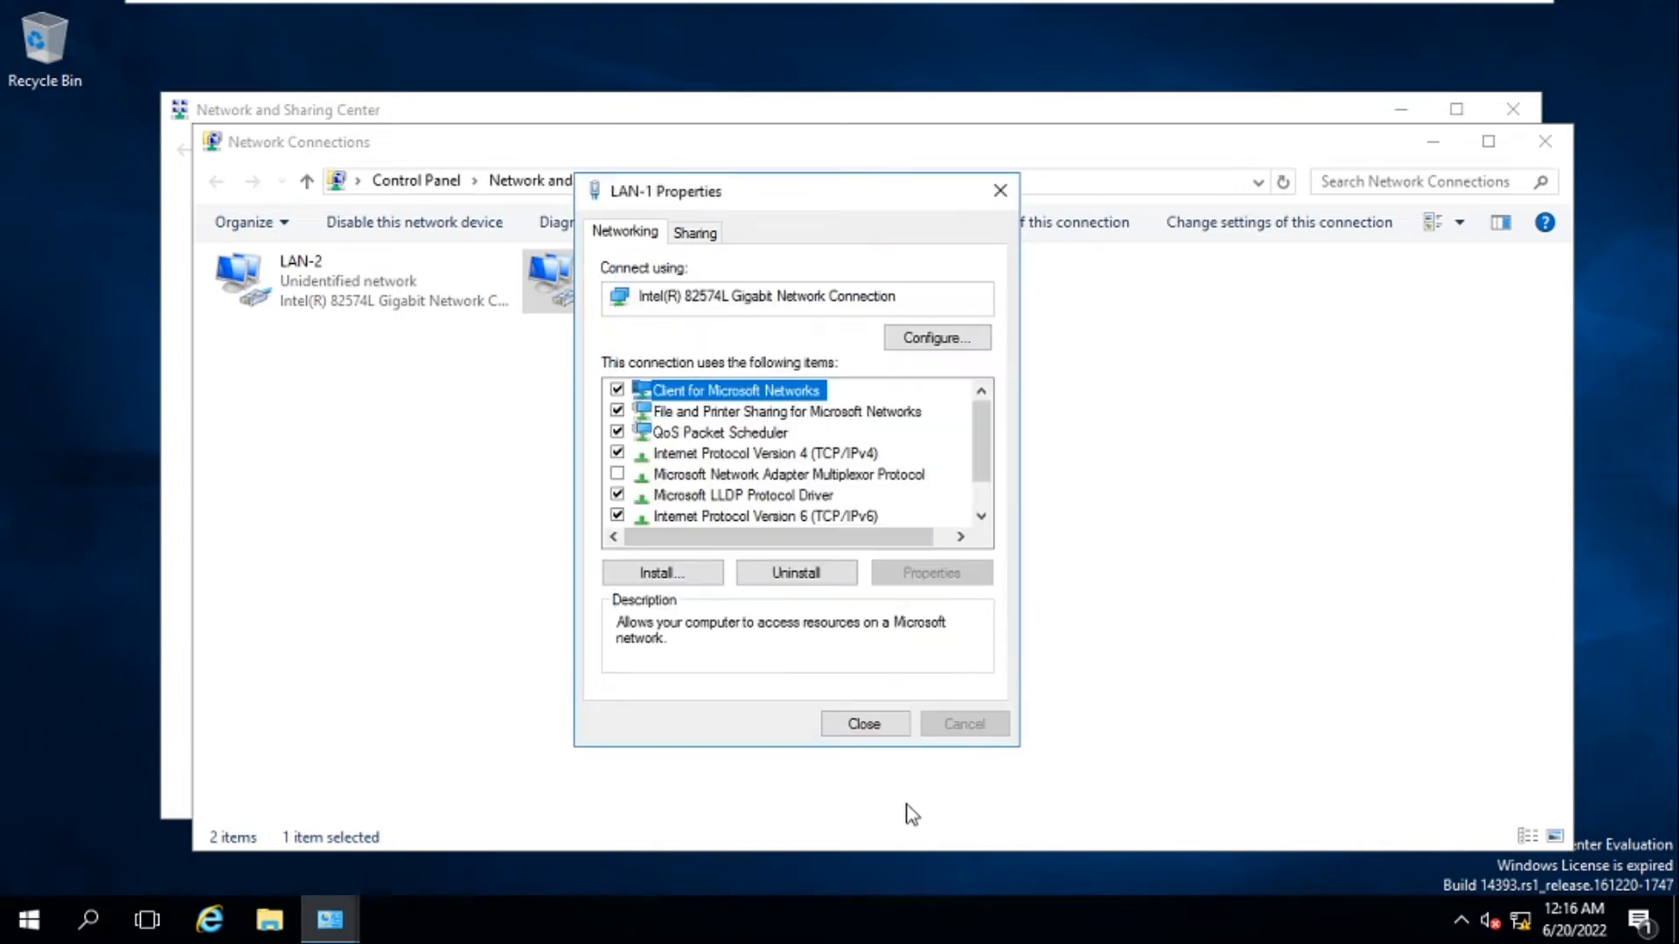
left_click(867, 725)
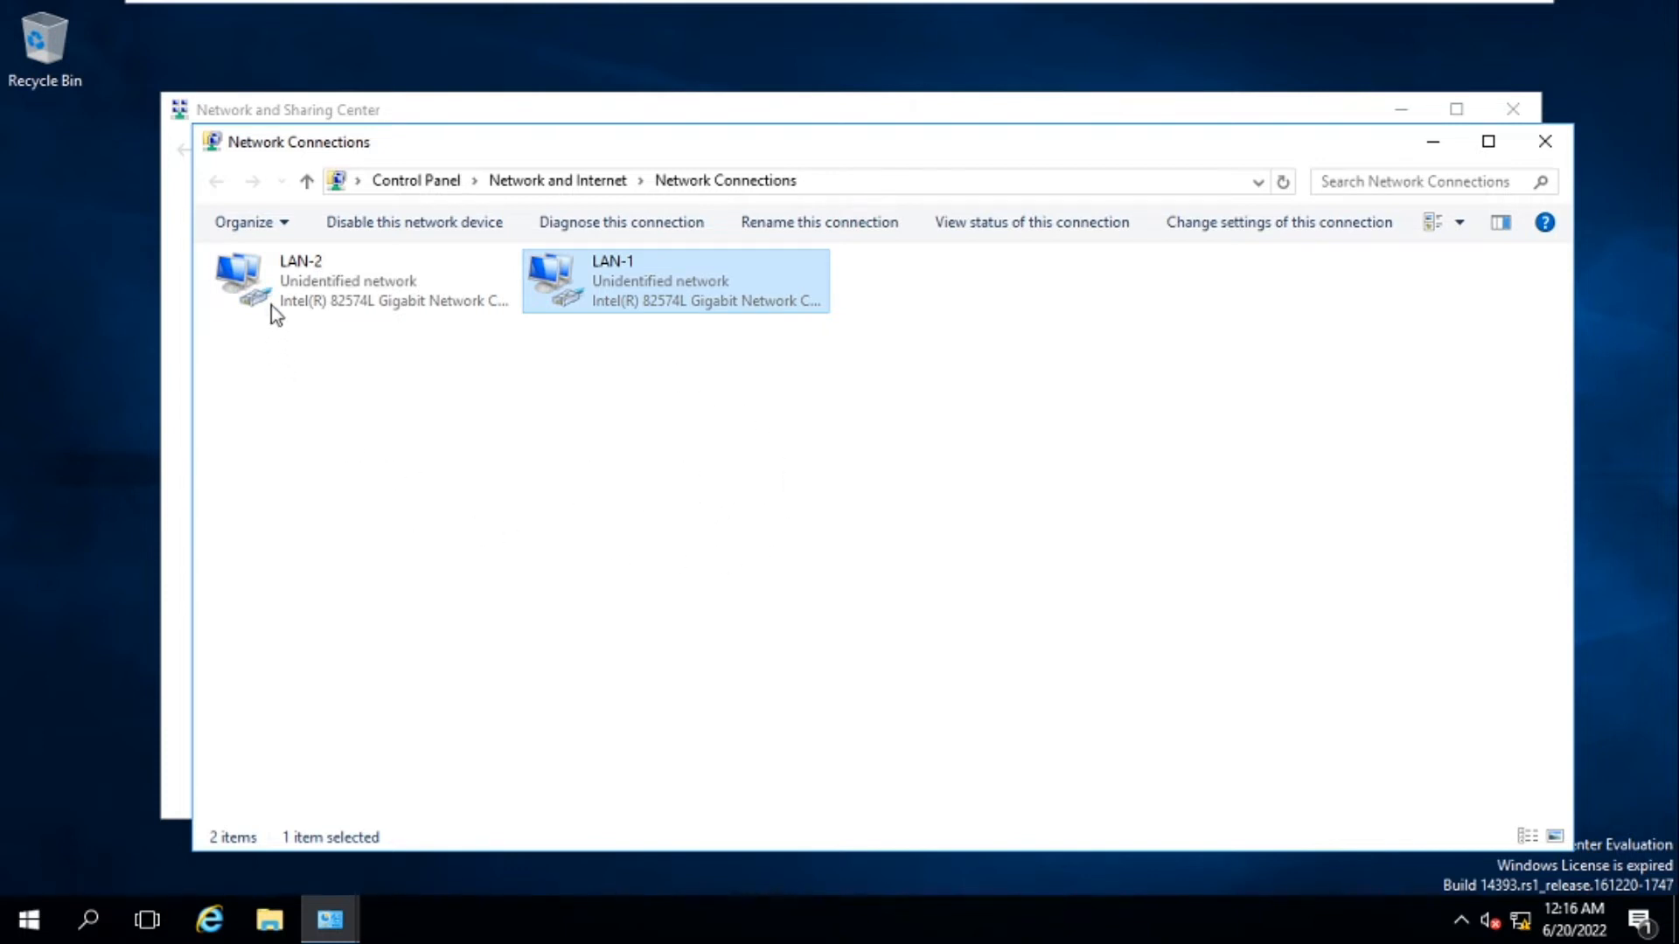
Open the Internet Protocol Version 4 (TCP/IPv4) properties of the LAN-2 connection
left_click(298, 288)
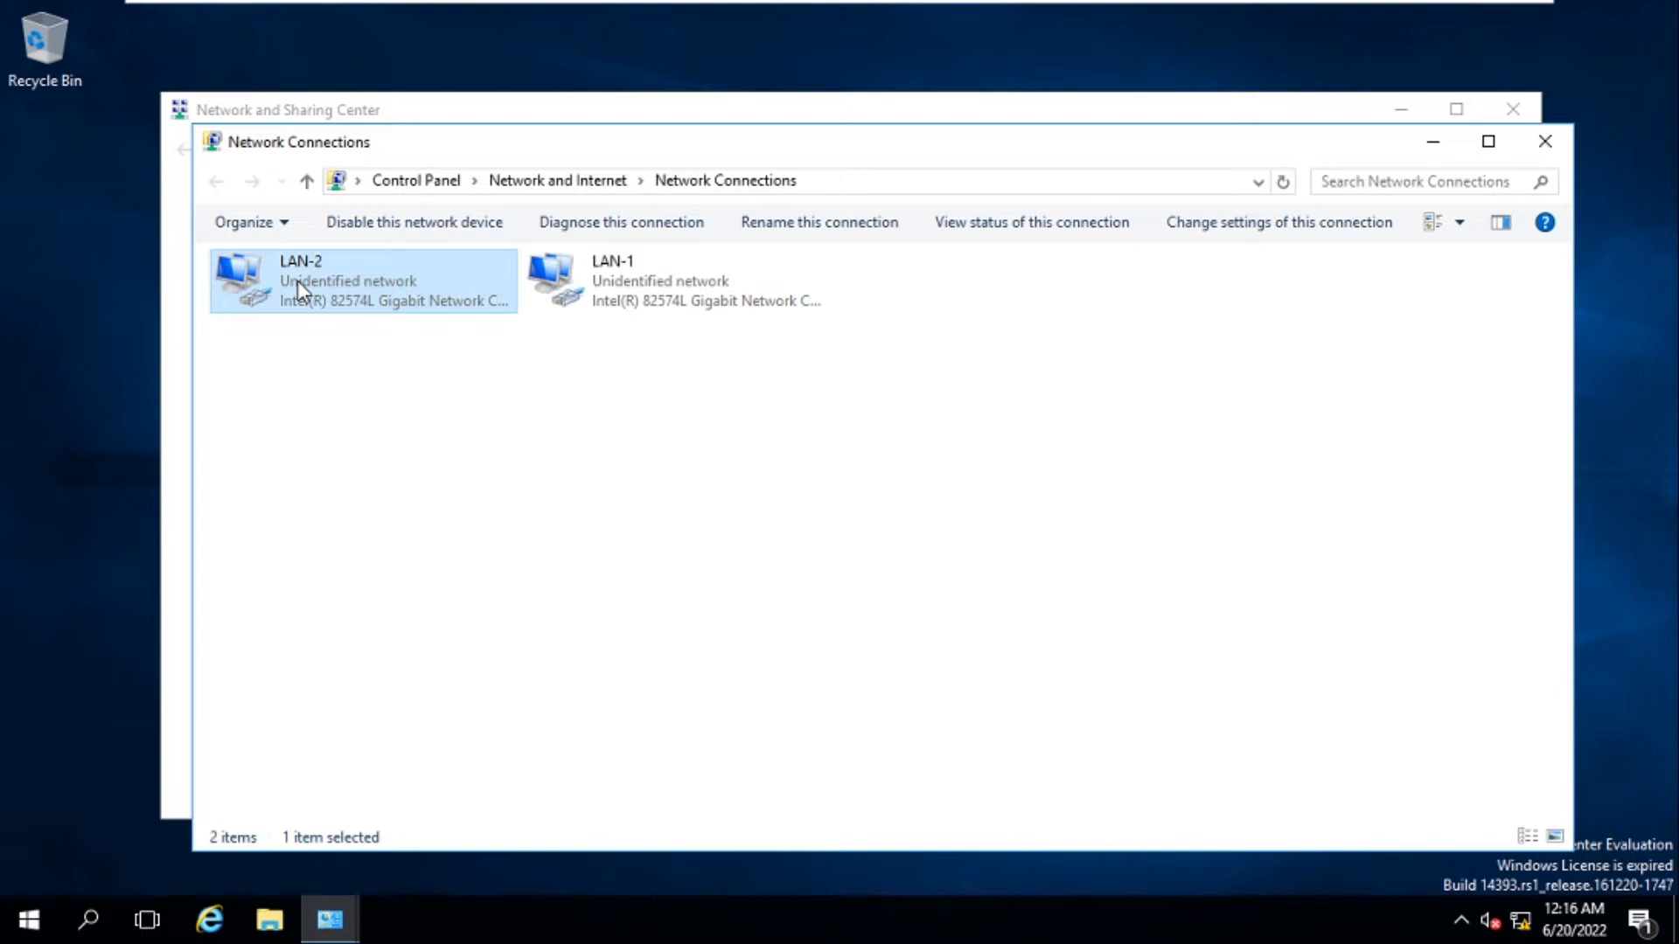
right_click(298, 287)
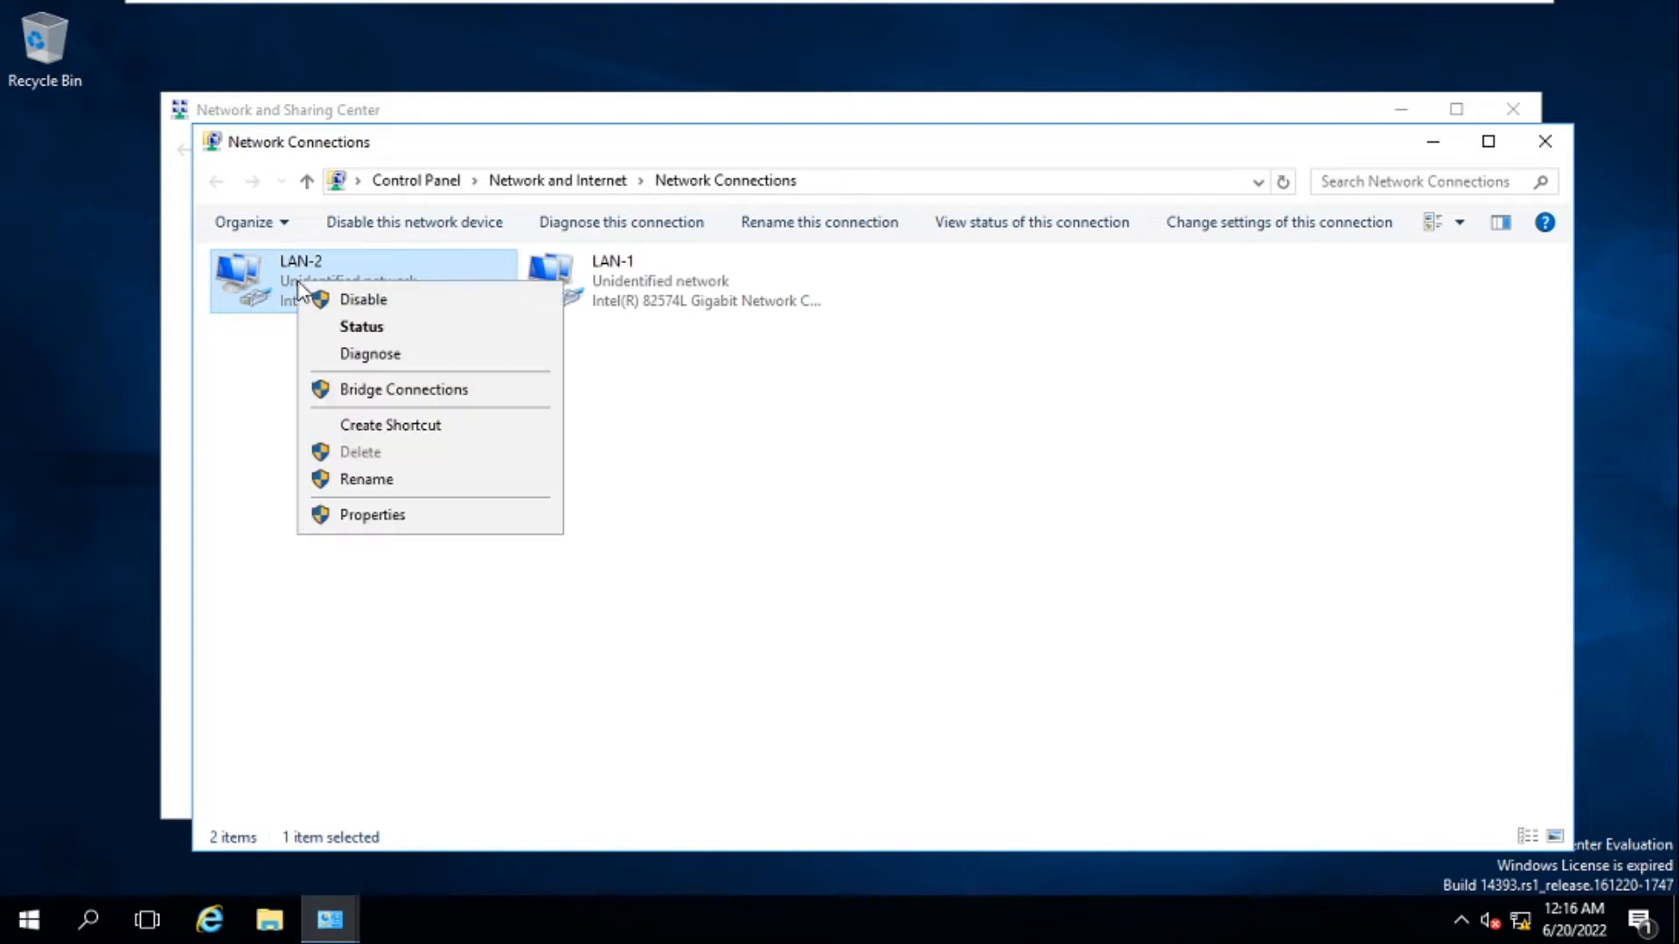
left_click(373, 515)
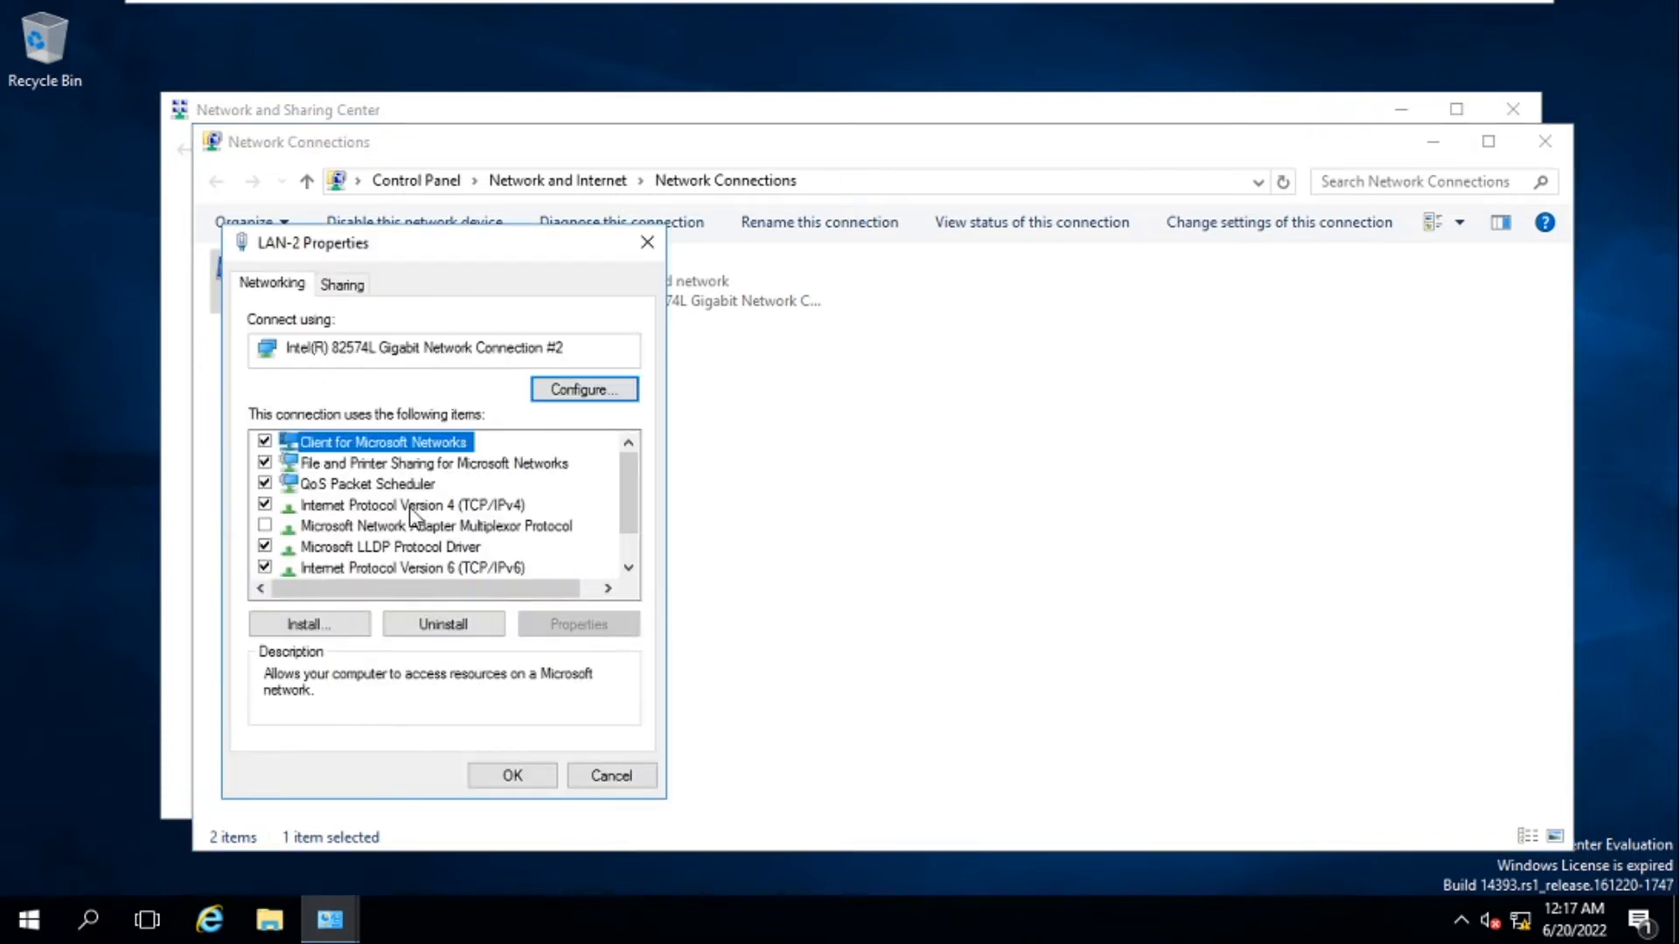
left_click(378, 507)
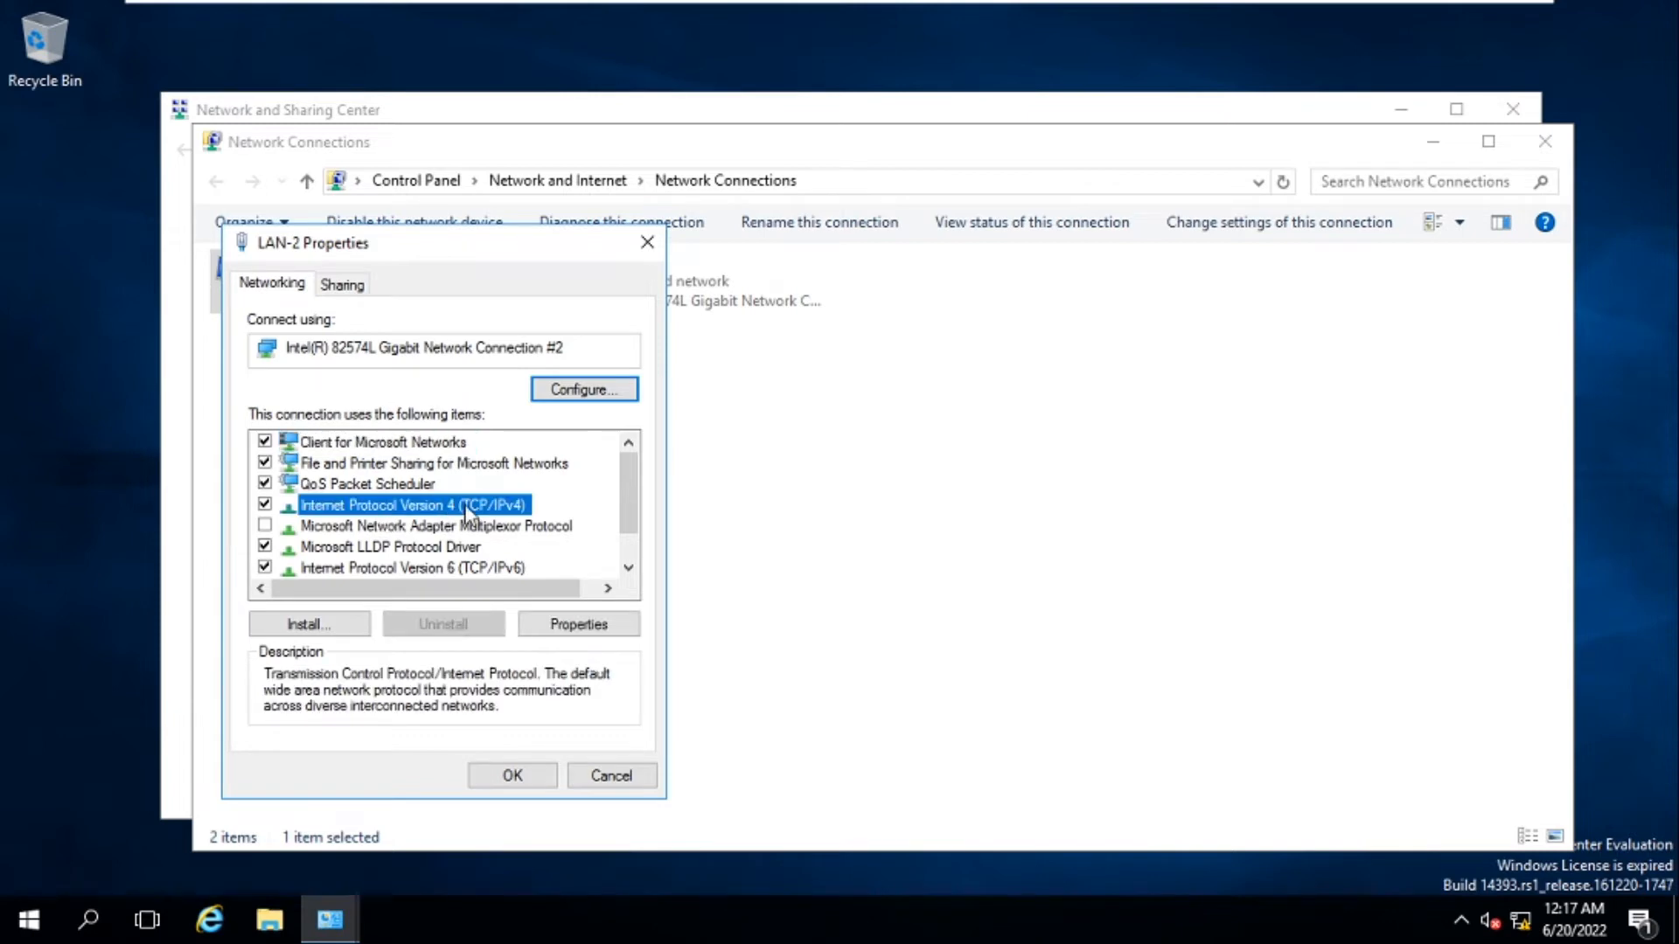
left_click(578, 624)
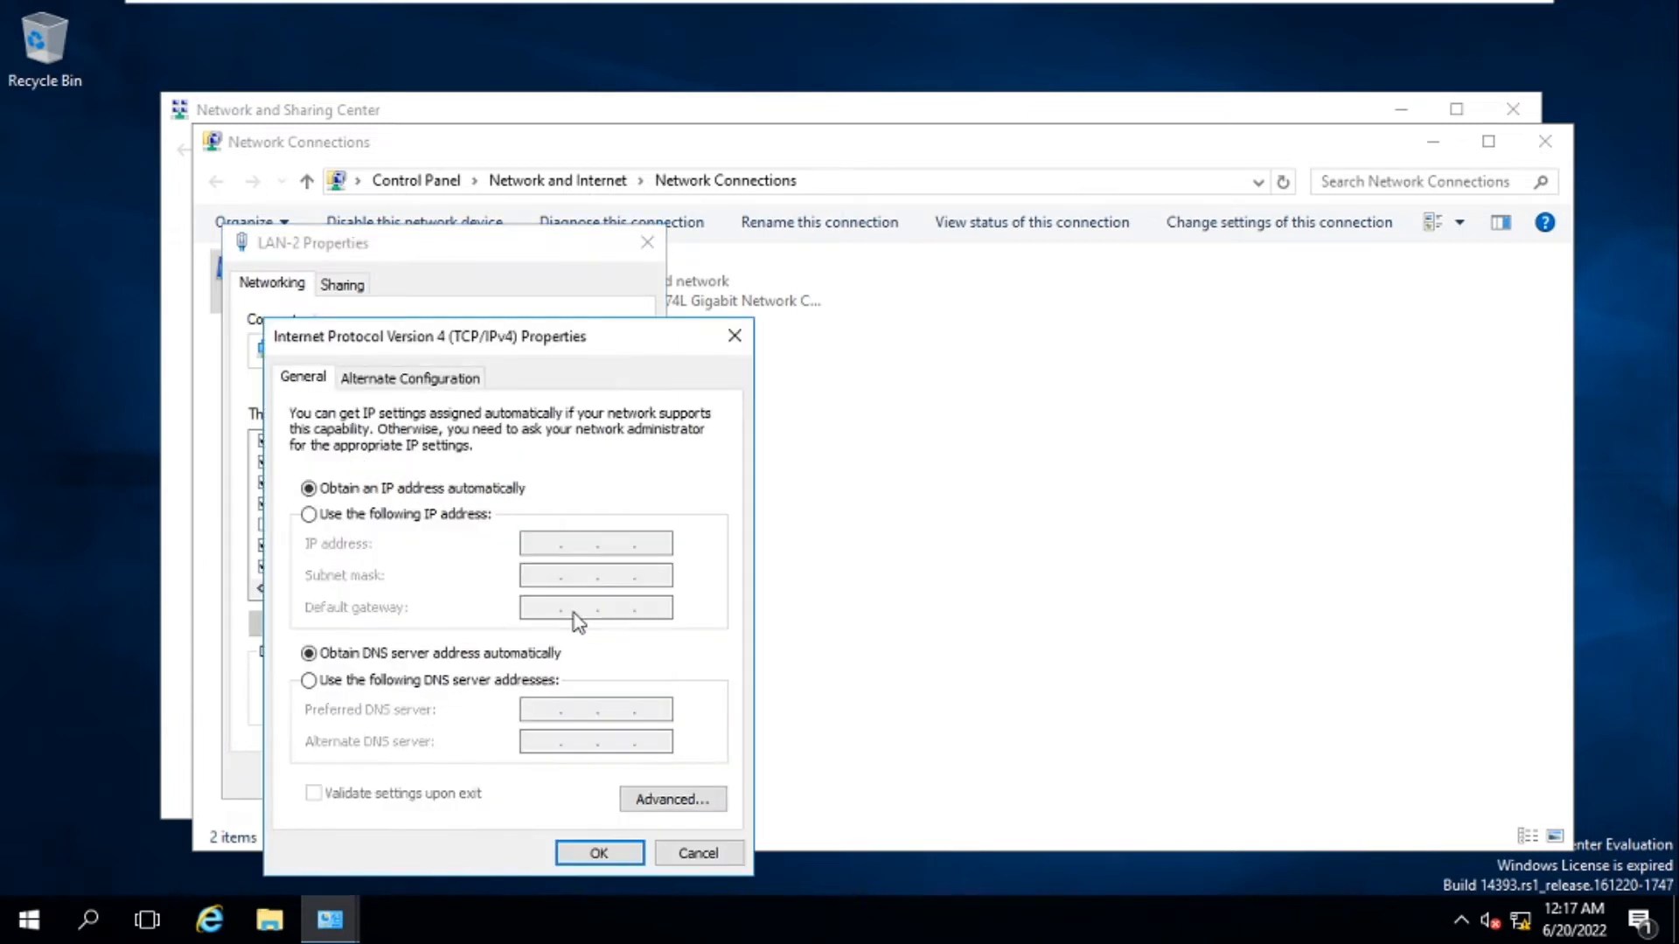
left_click_drag(473, 347, 745, 281)
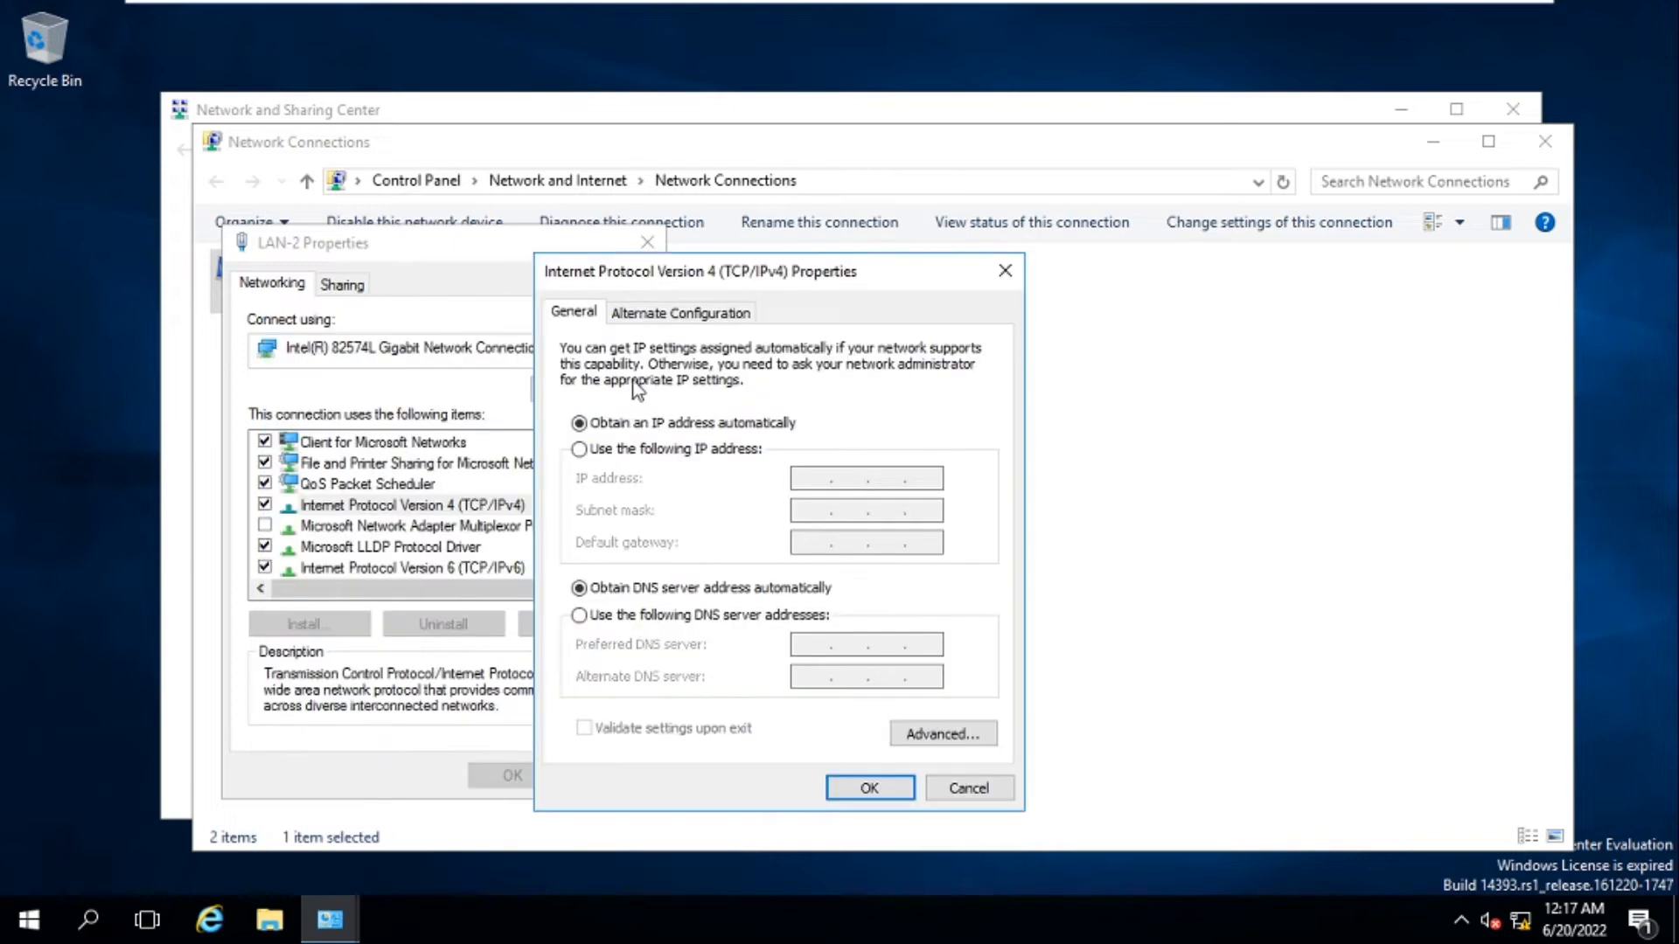
Switch LAN-2 to a manually entered static IP address with the default subnet mask and apply the settings
left_click(580, 450)
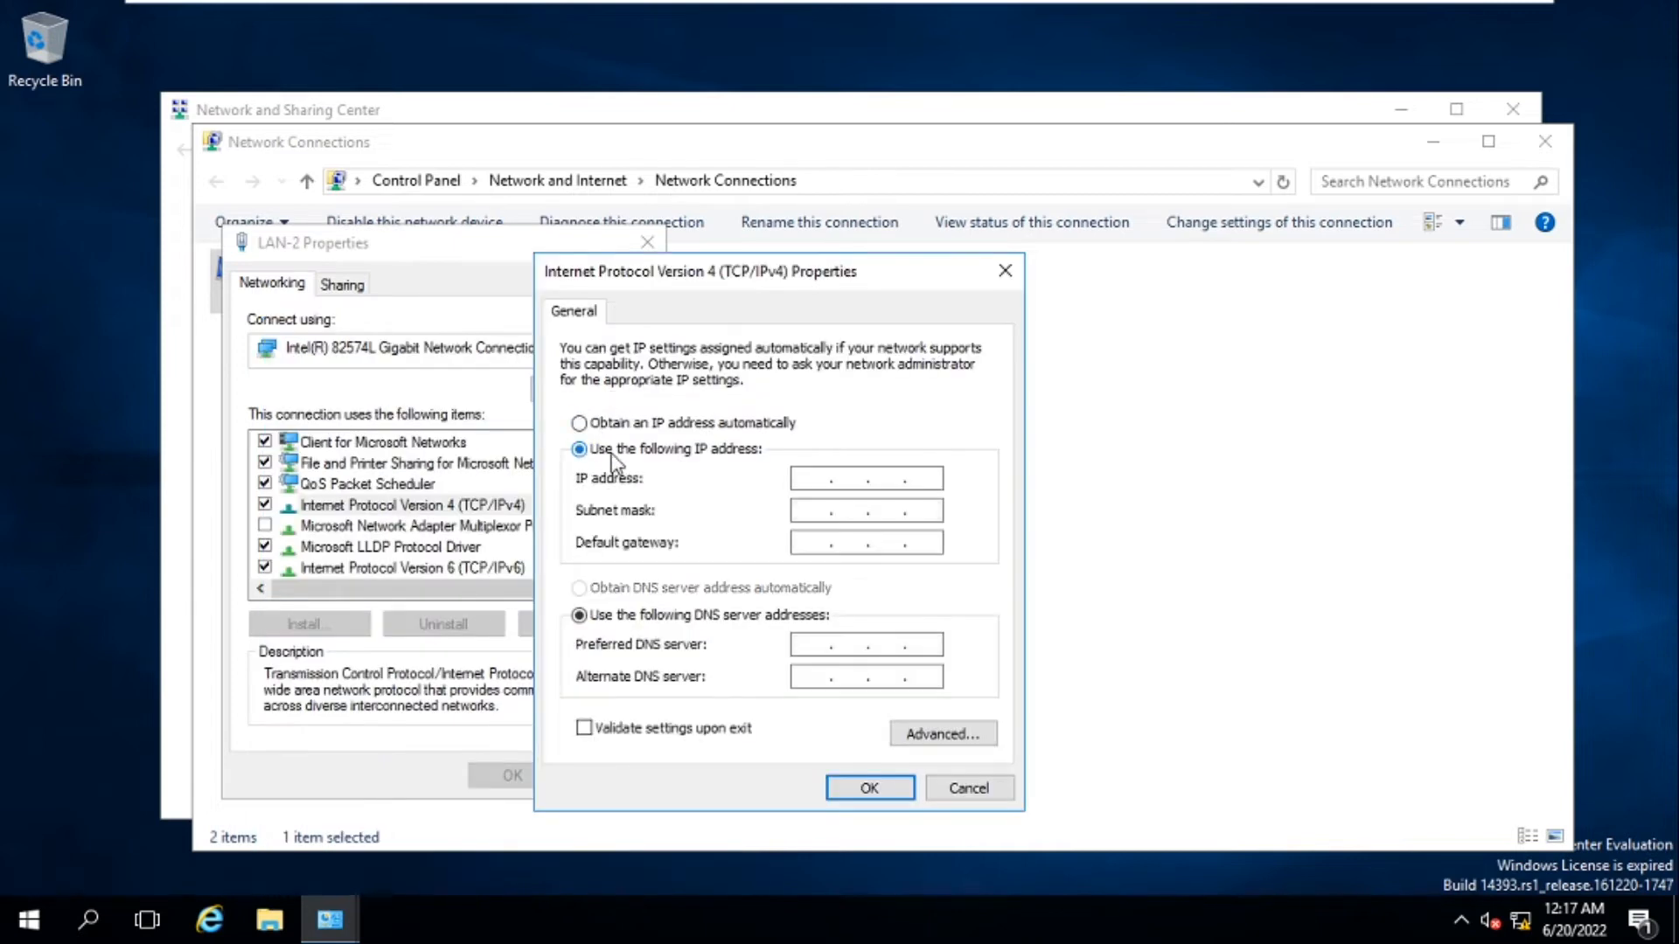
left_click(817, 484)
type("101")
key("BackSpace")
key("BackSpace")
type("0")
left_click(866, 509)
left_click(869, 788)
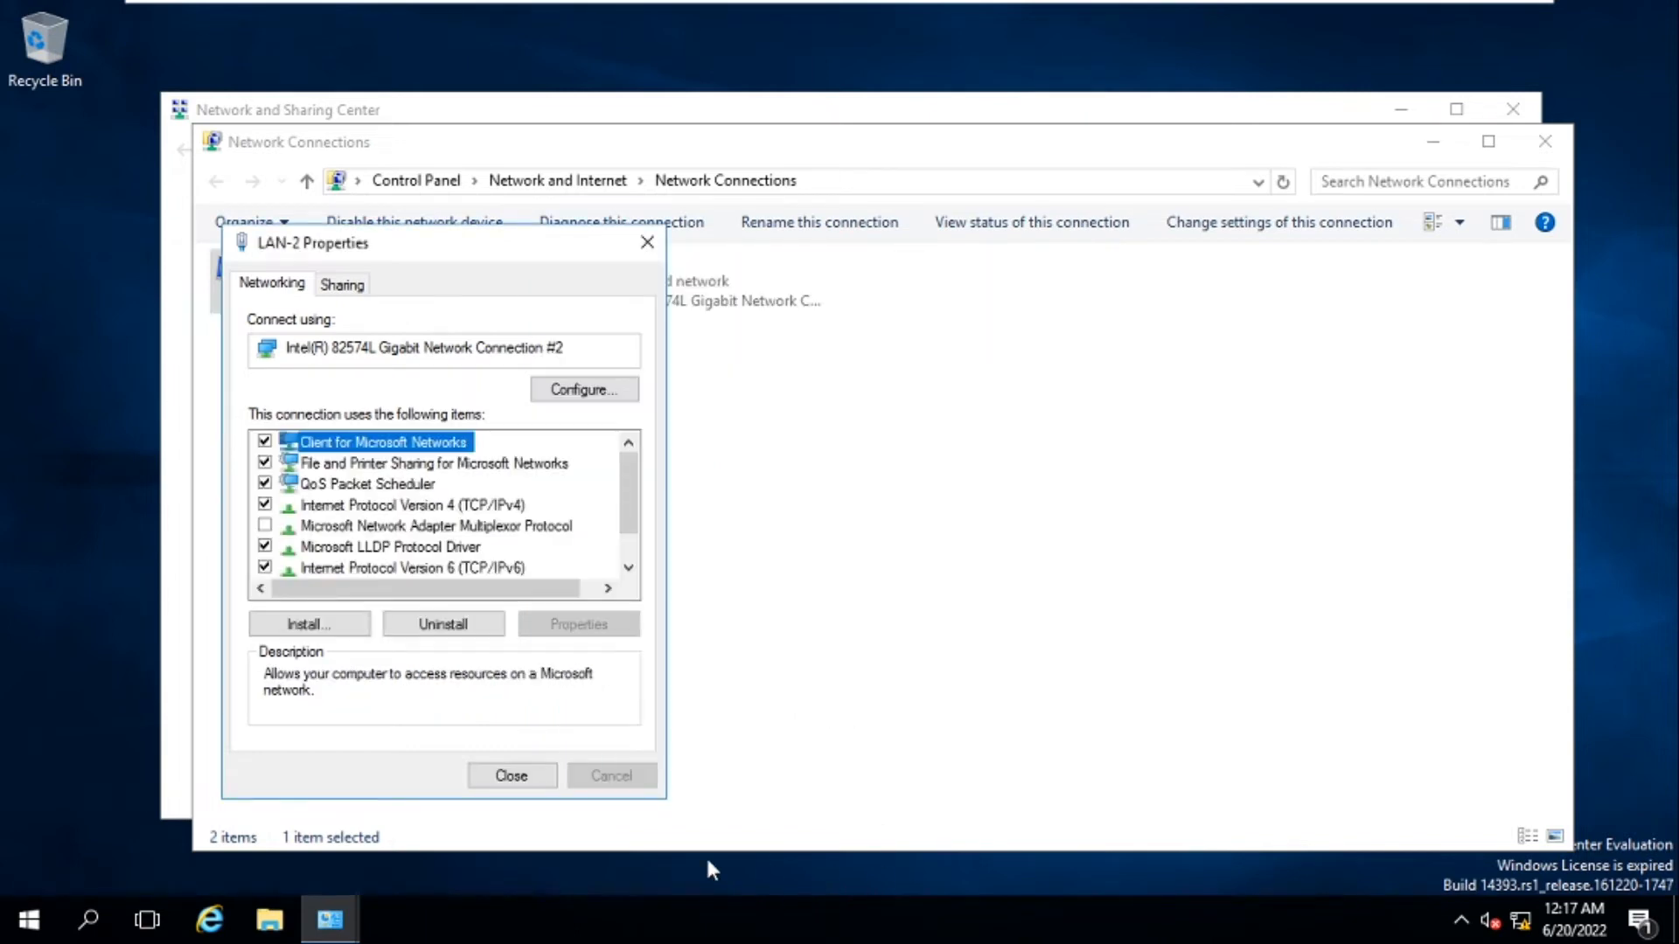
left_click(526, 778)
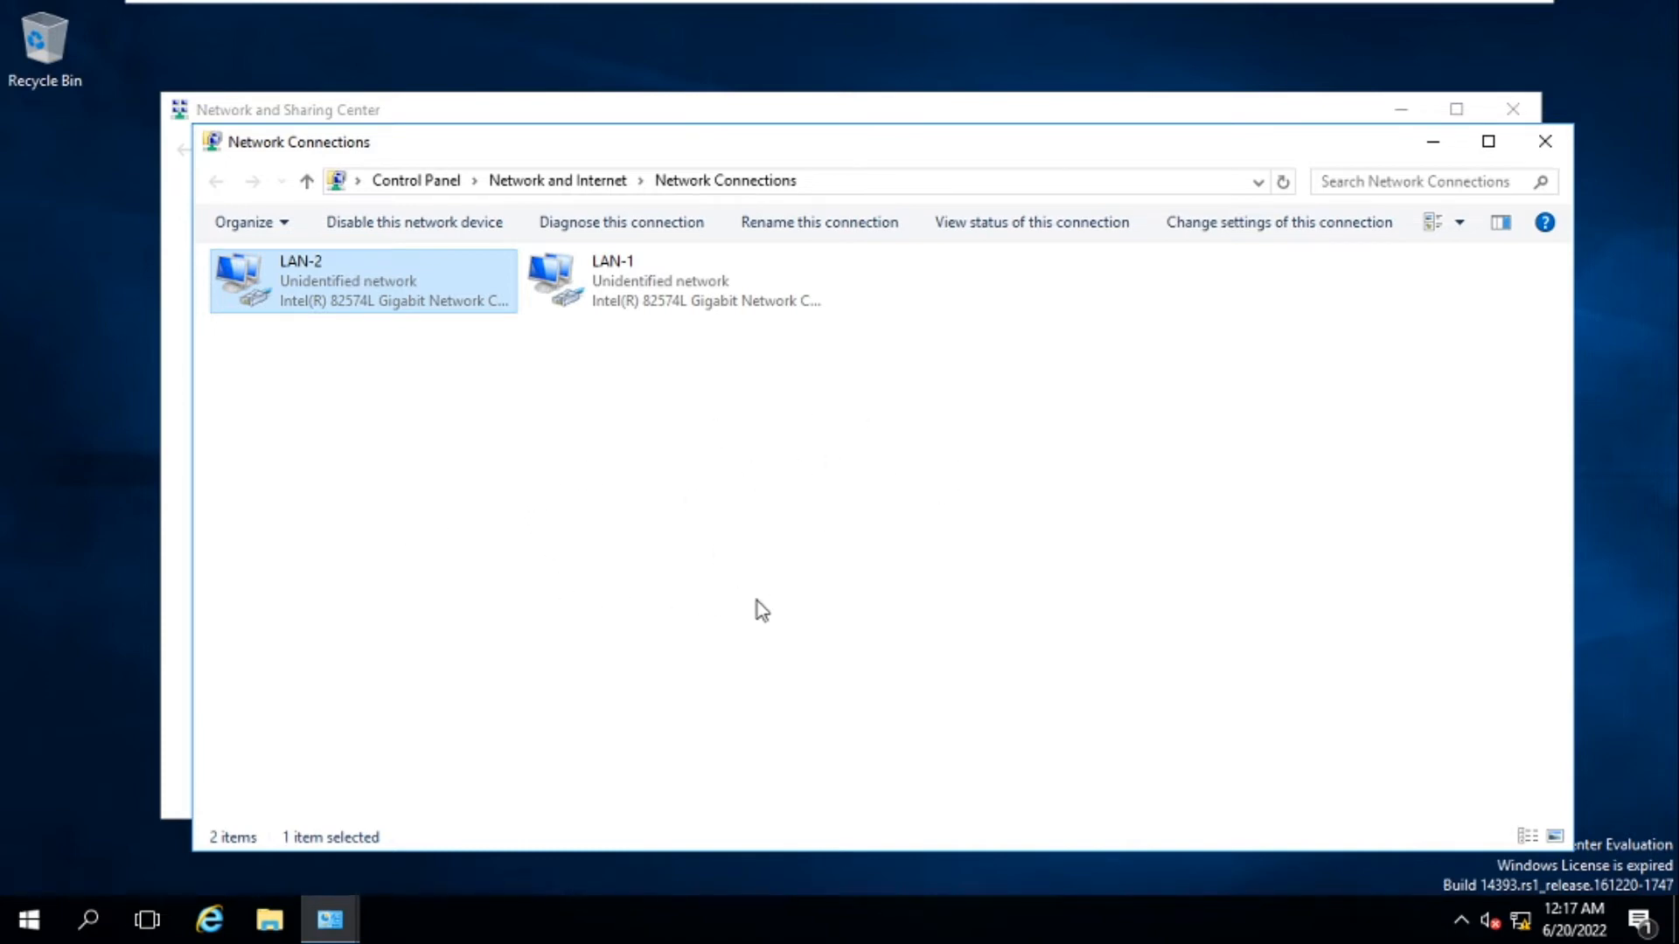
Close the Network Connections and Network and Sharing Center windows
key("ctrl+a")
left_click(1541, 137)
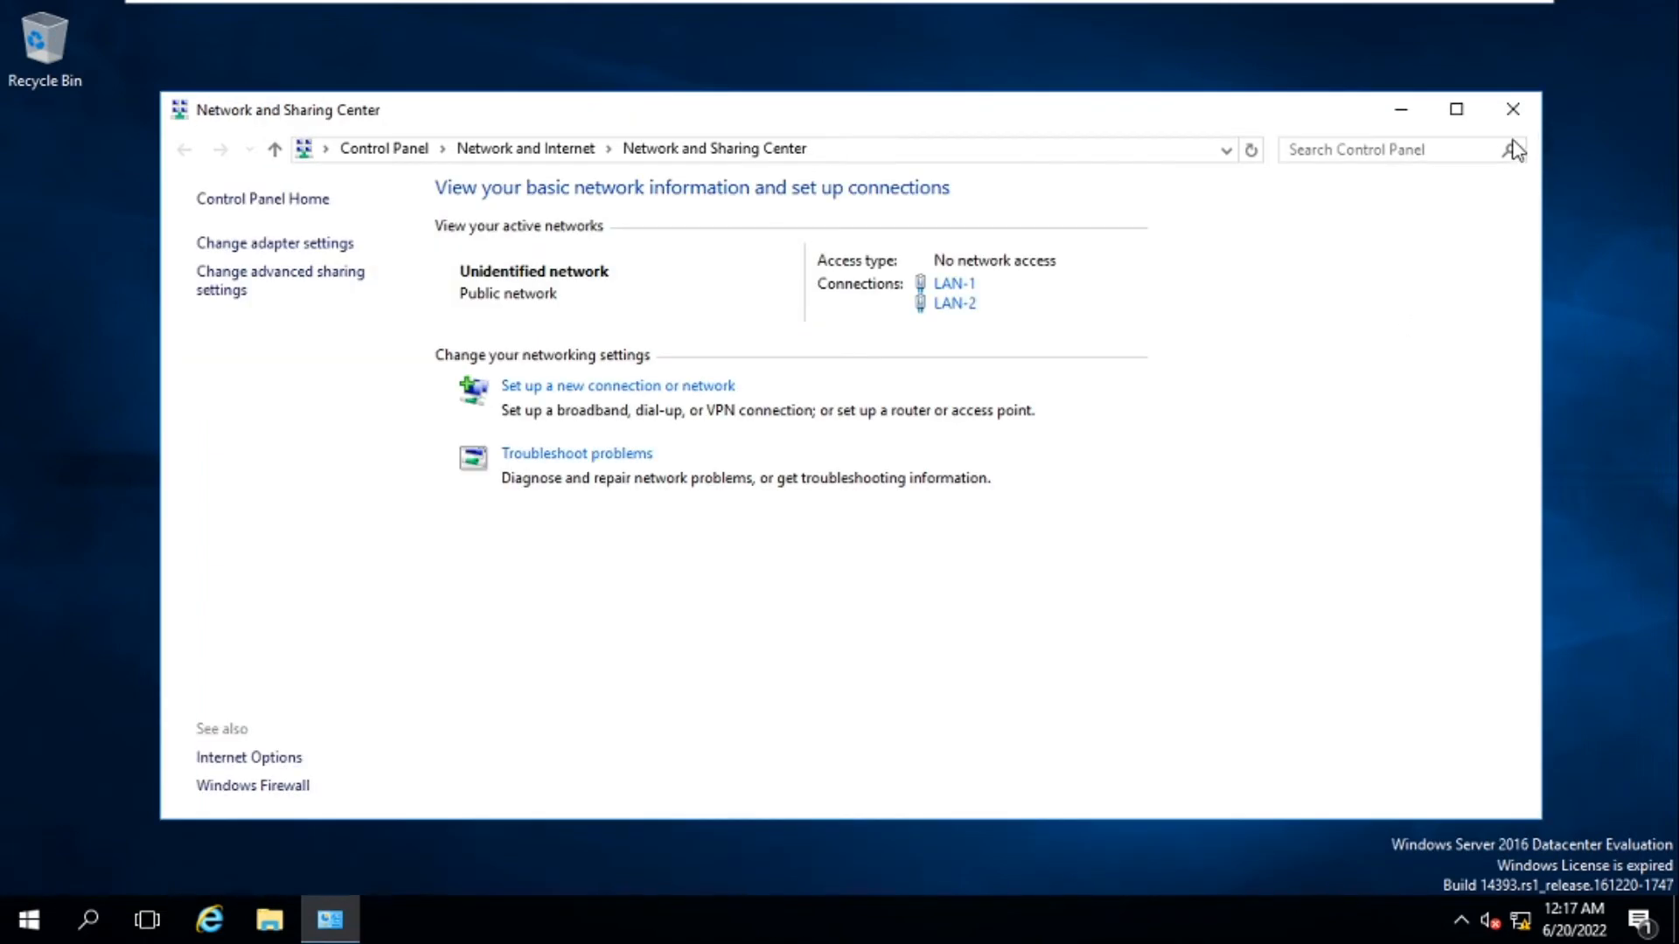
left_click(1515, 114)
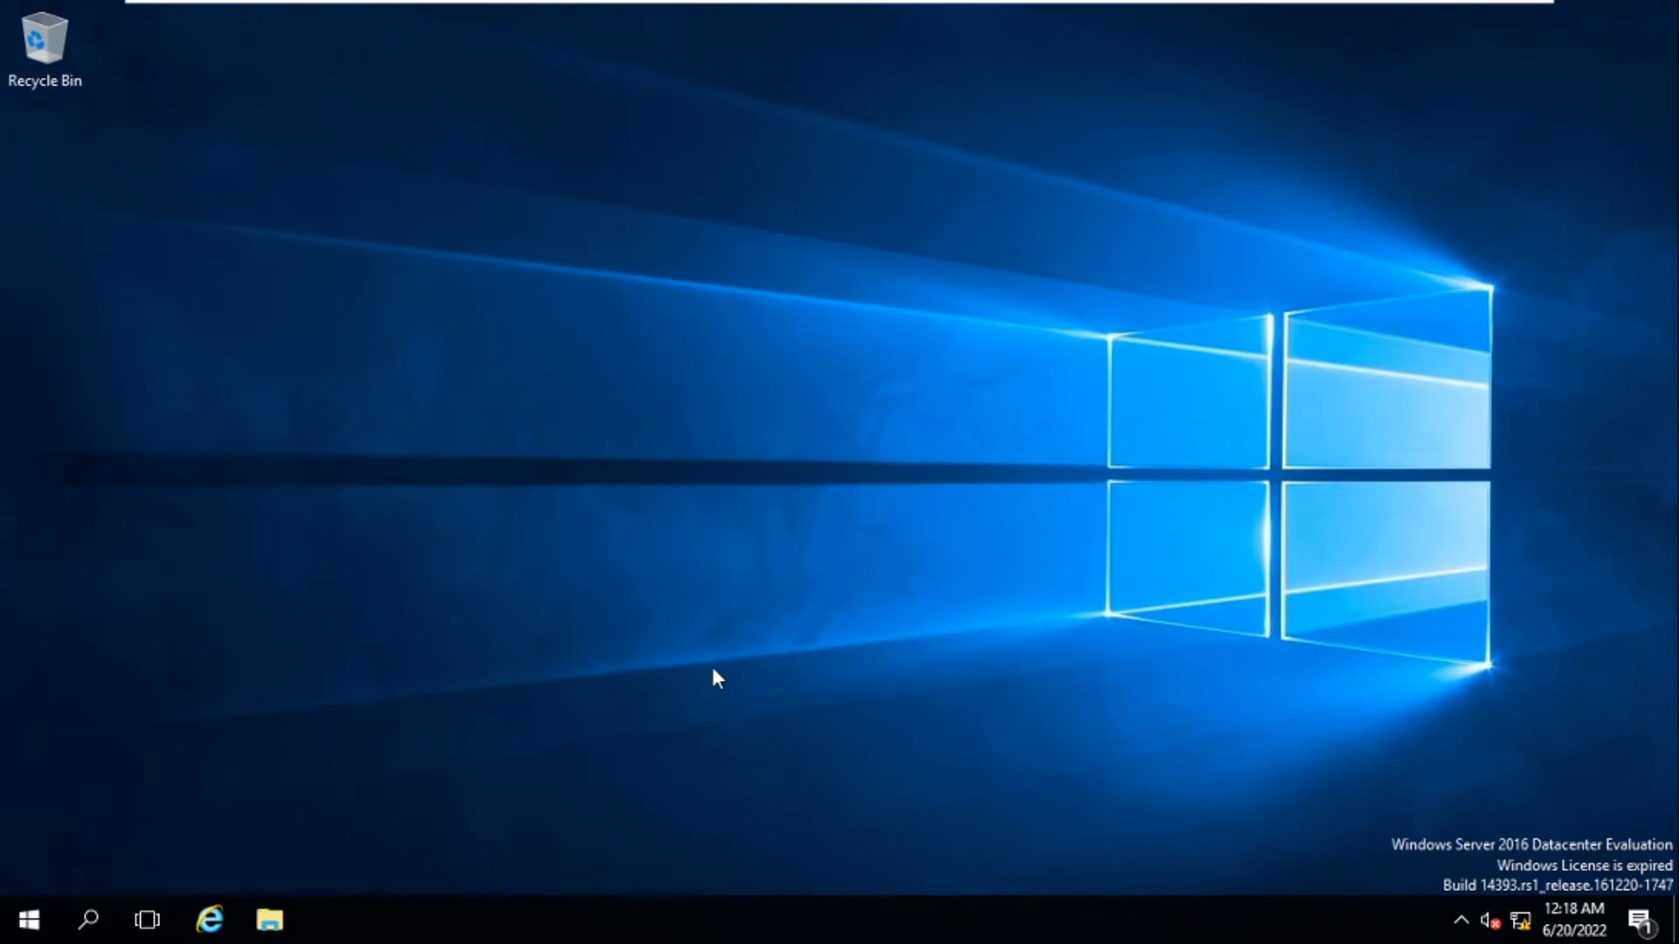
Open Server Manager and start the Add Roles and Features Wizard
left_click(44, 920)
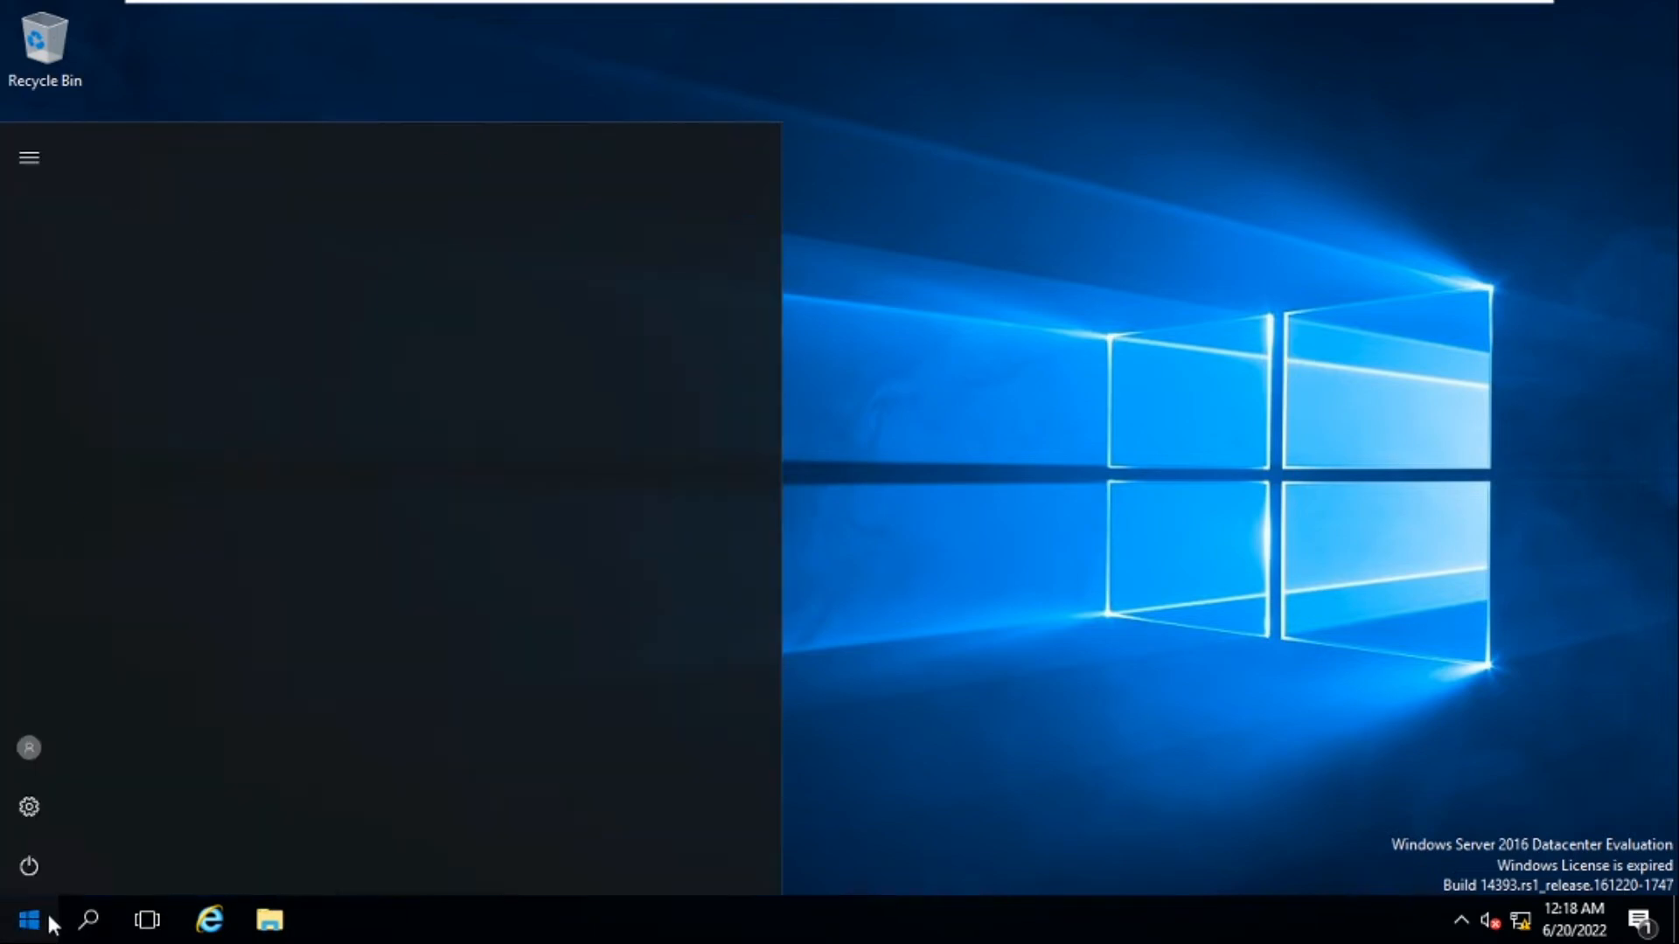
left_click(451, 258)
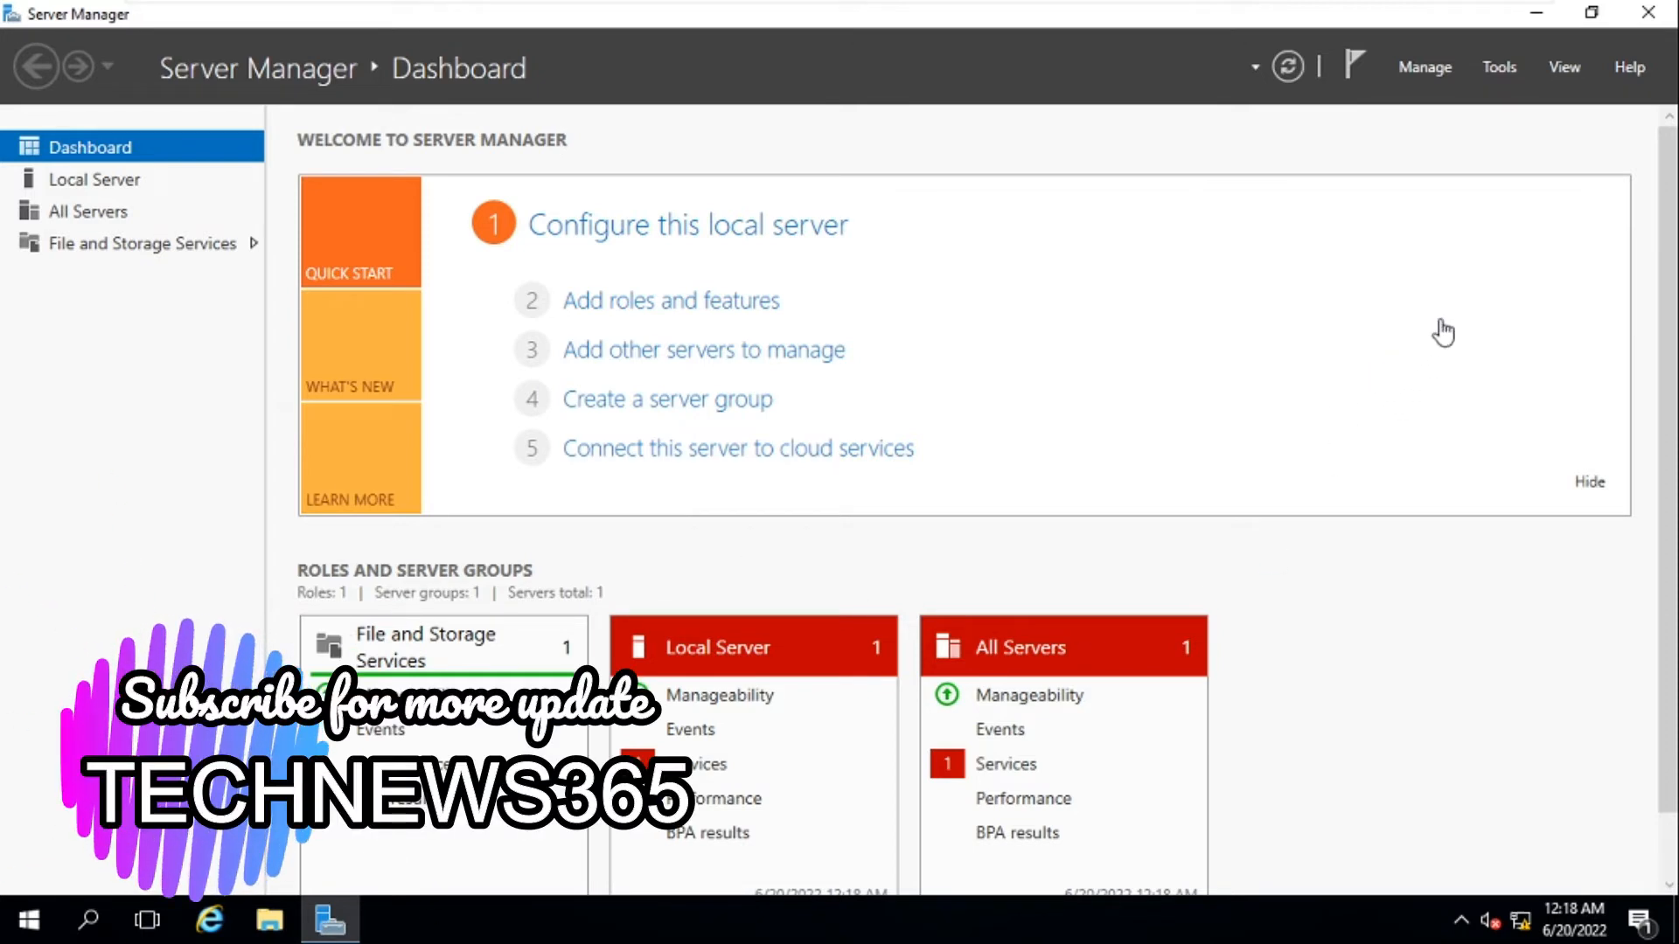
left_click(1430, 70)
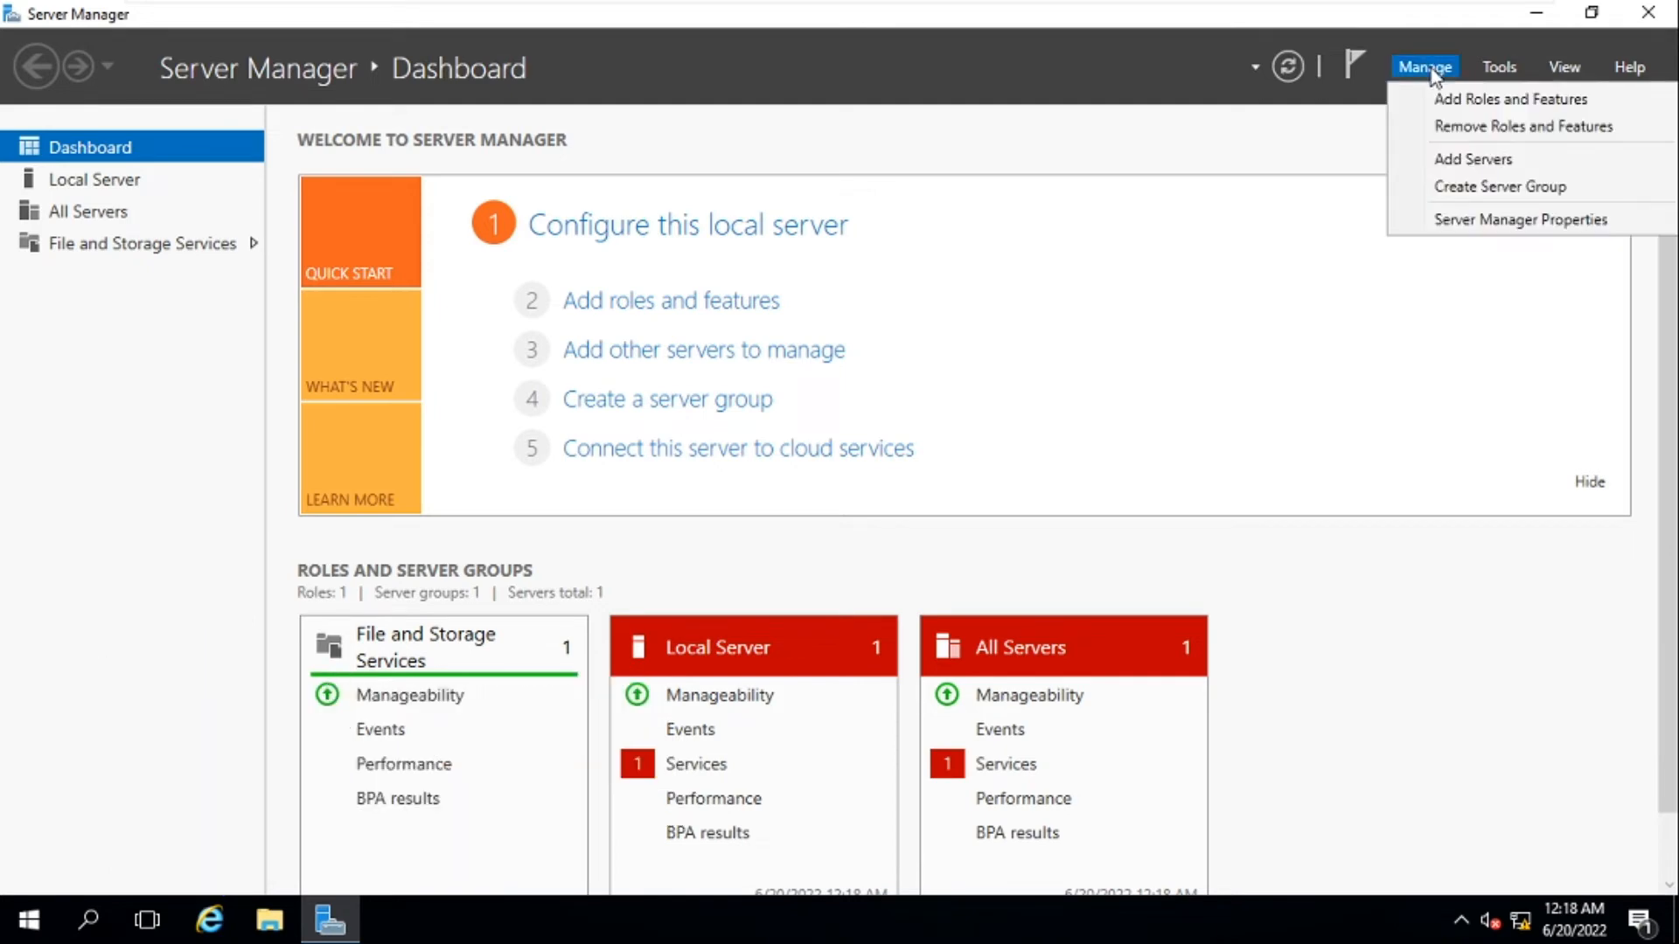
left_click(1476, 107)
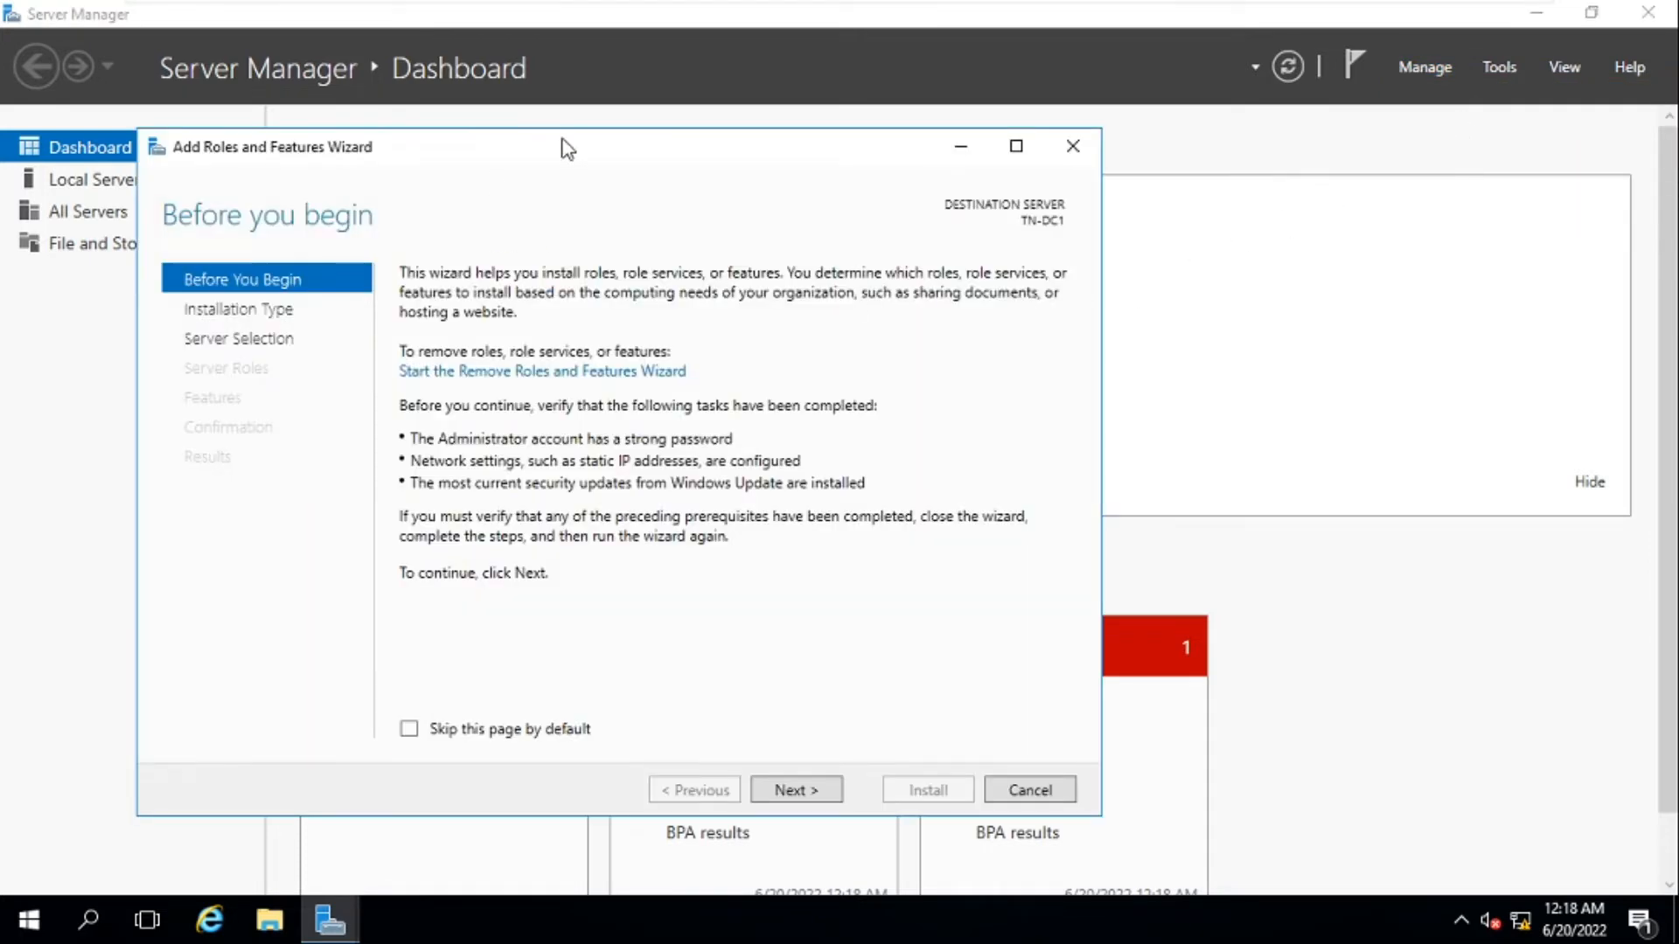
left_click_drag(578, 158, 885, 117)
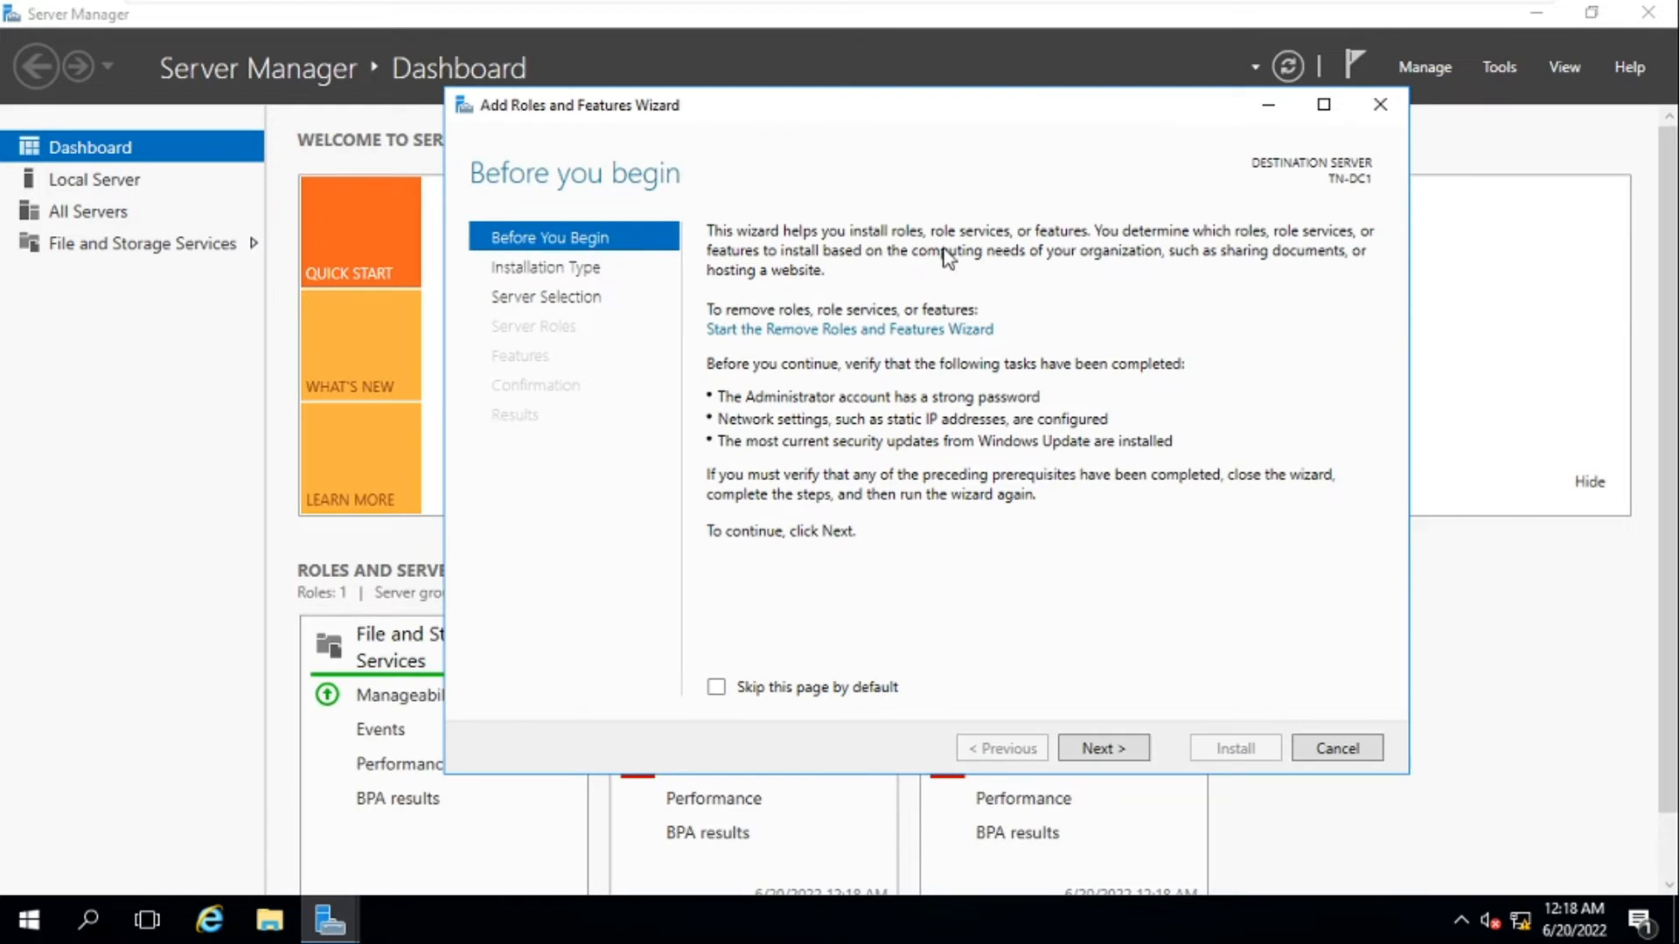
Choose a role-based or feature-based installation with TN-DC1 from the server pool as the destination server
left_click(1101, 750)
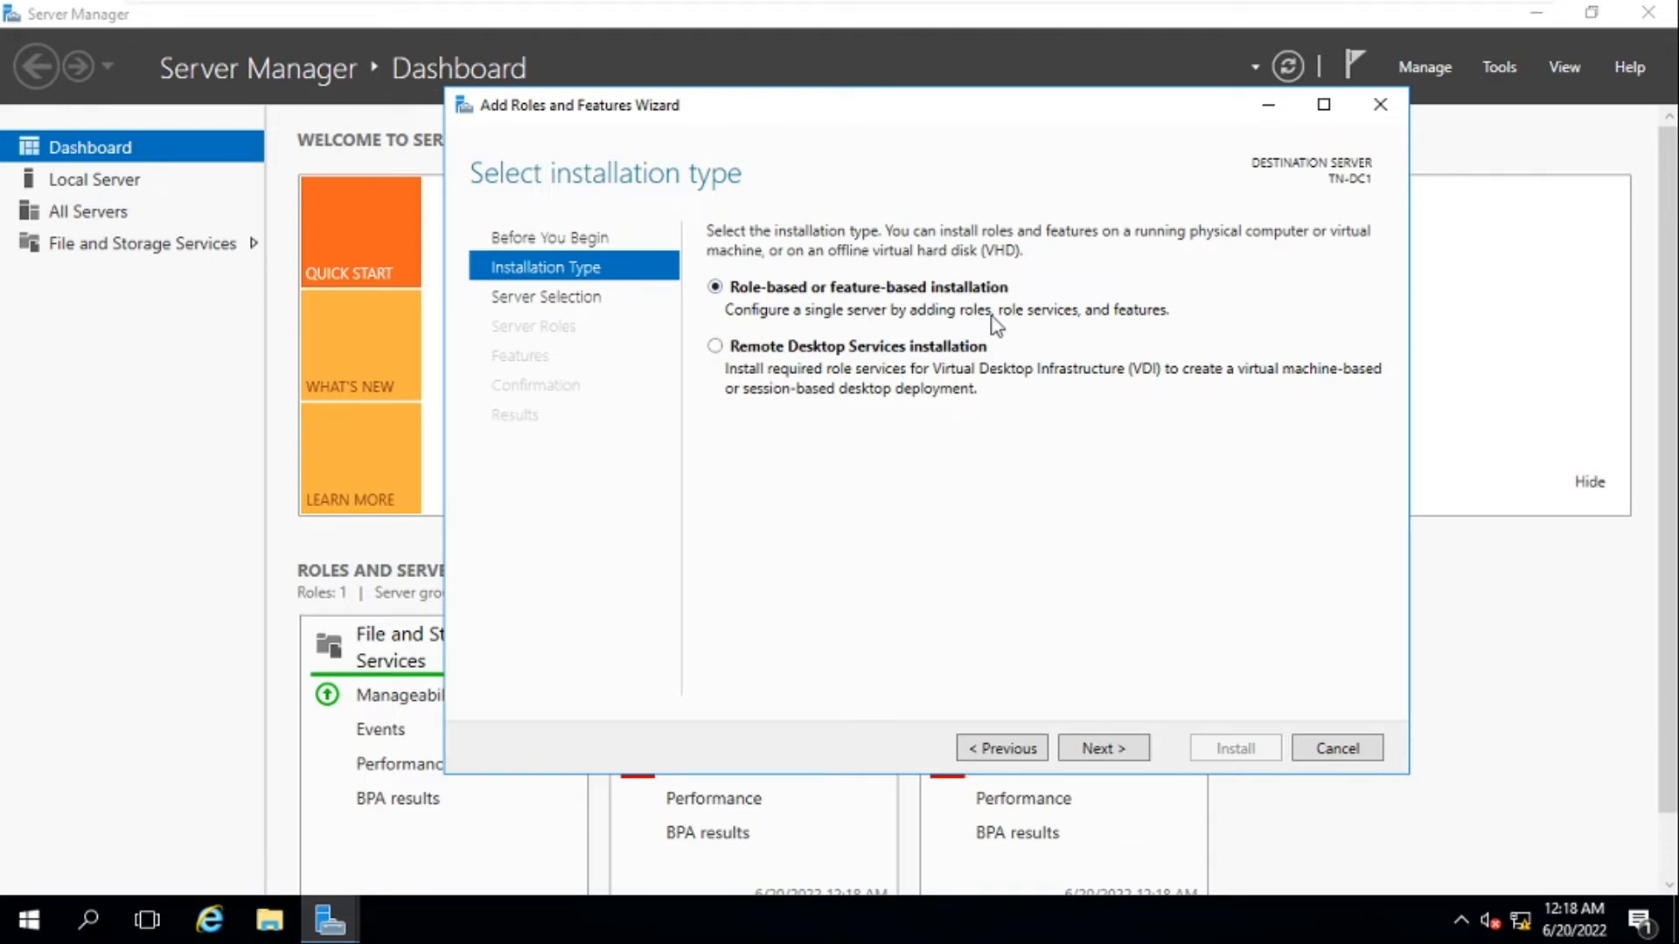
left_click(1108, 753)
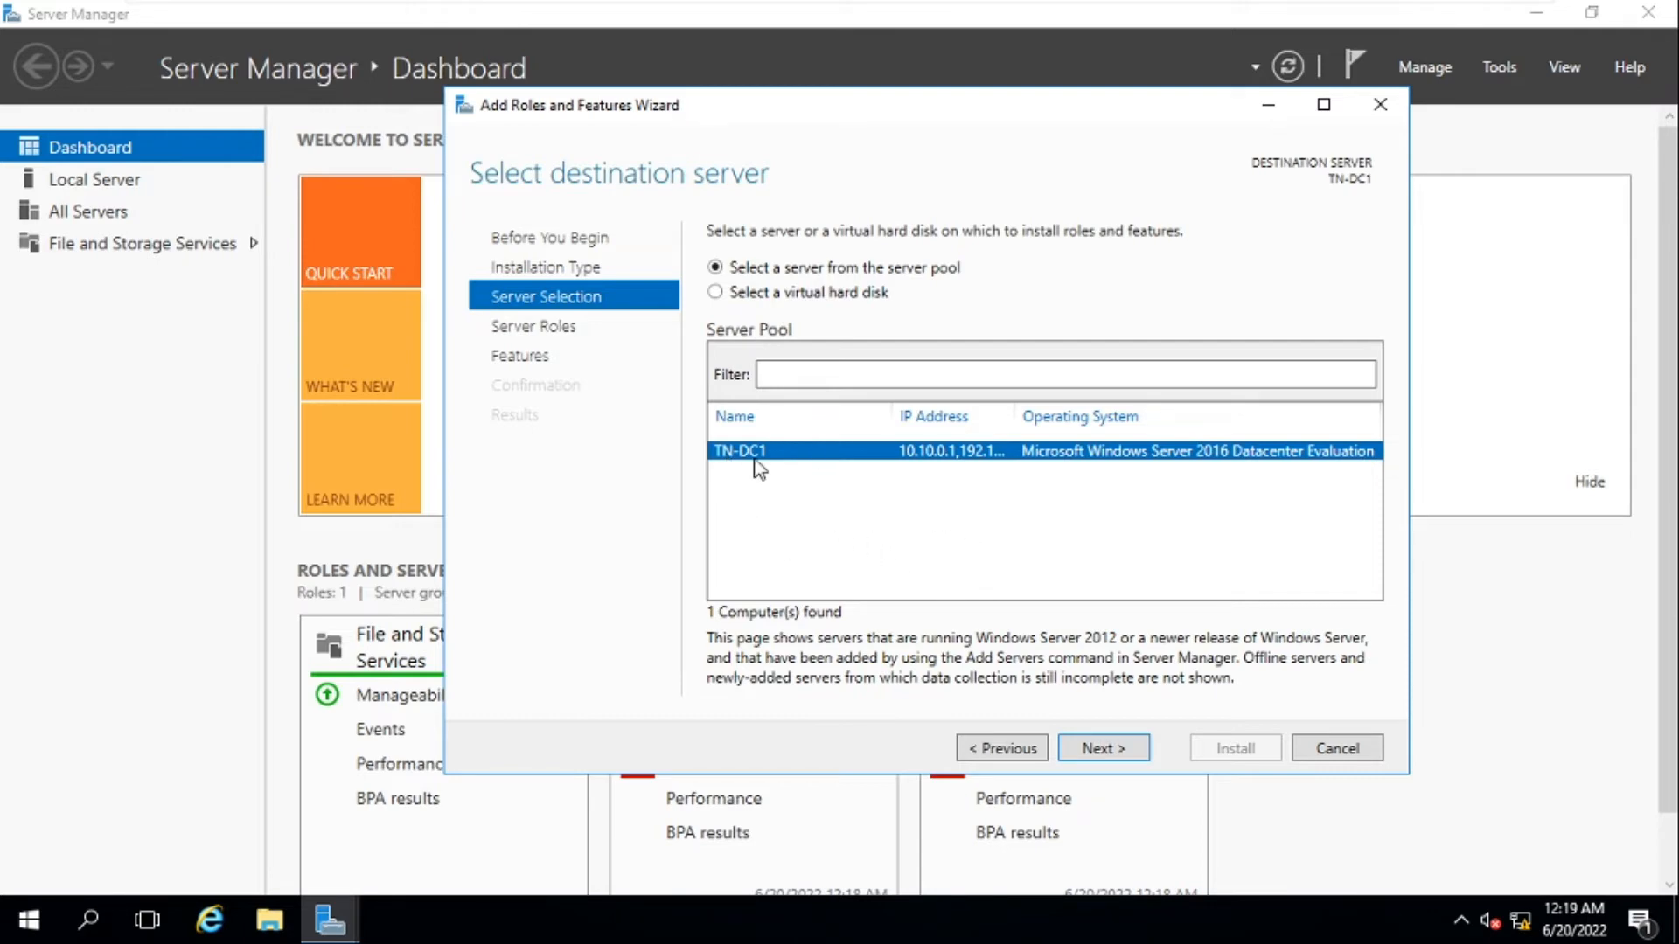
left_click(1106, 750)
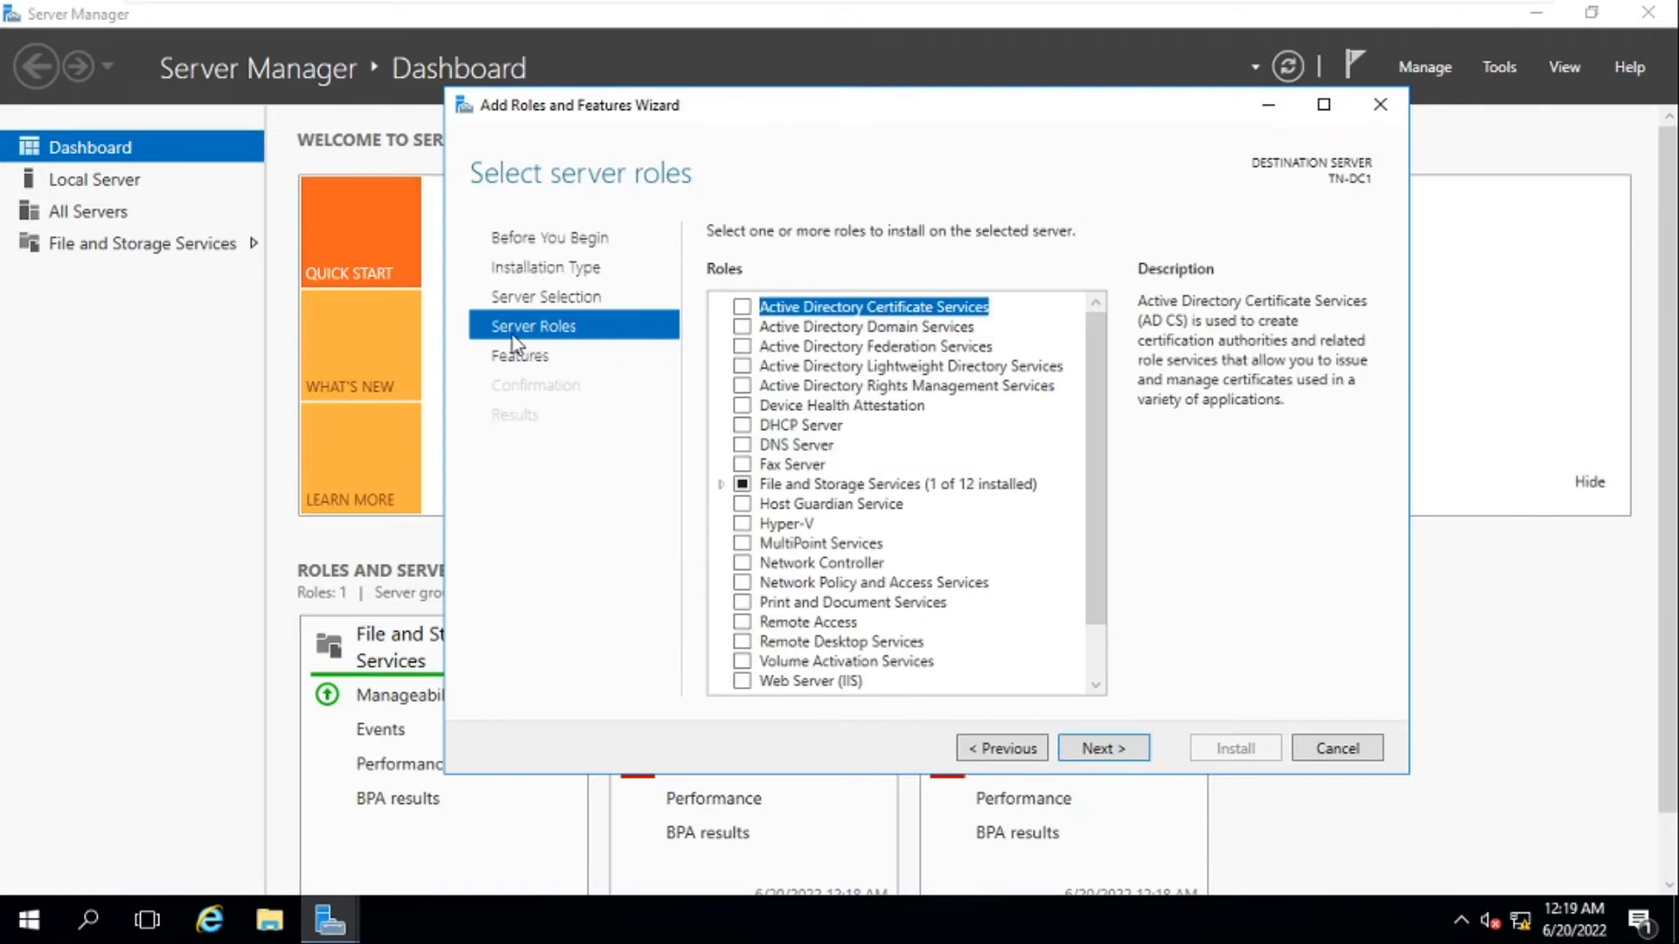
Select the Remote Access server role and keep the default feature selection
key("r")
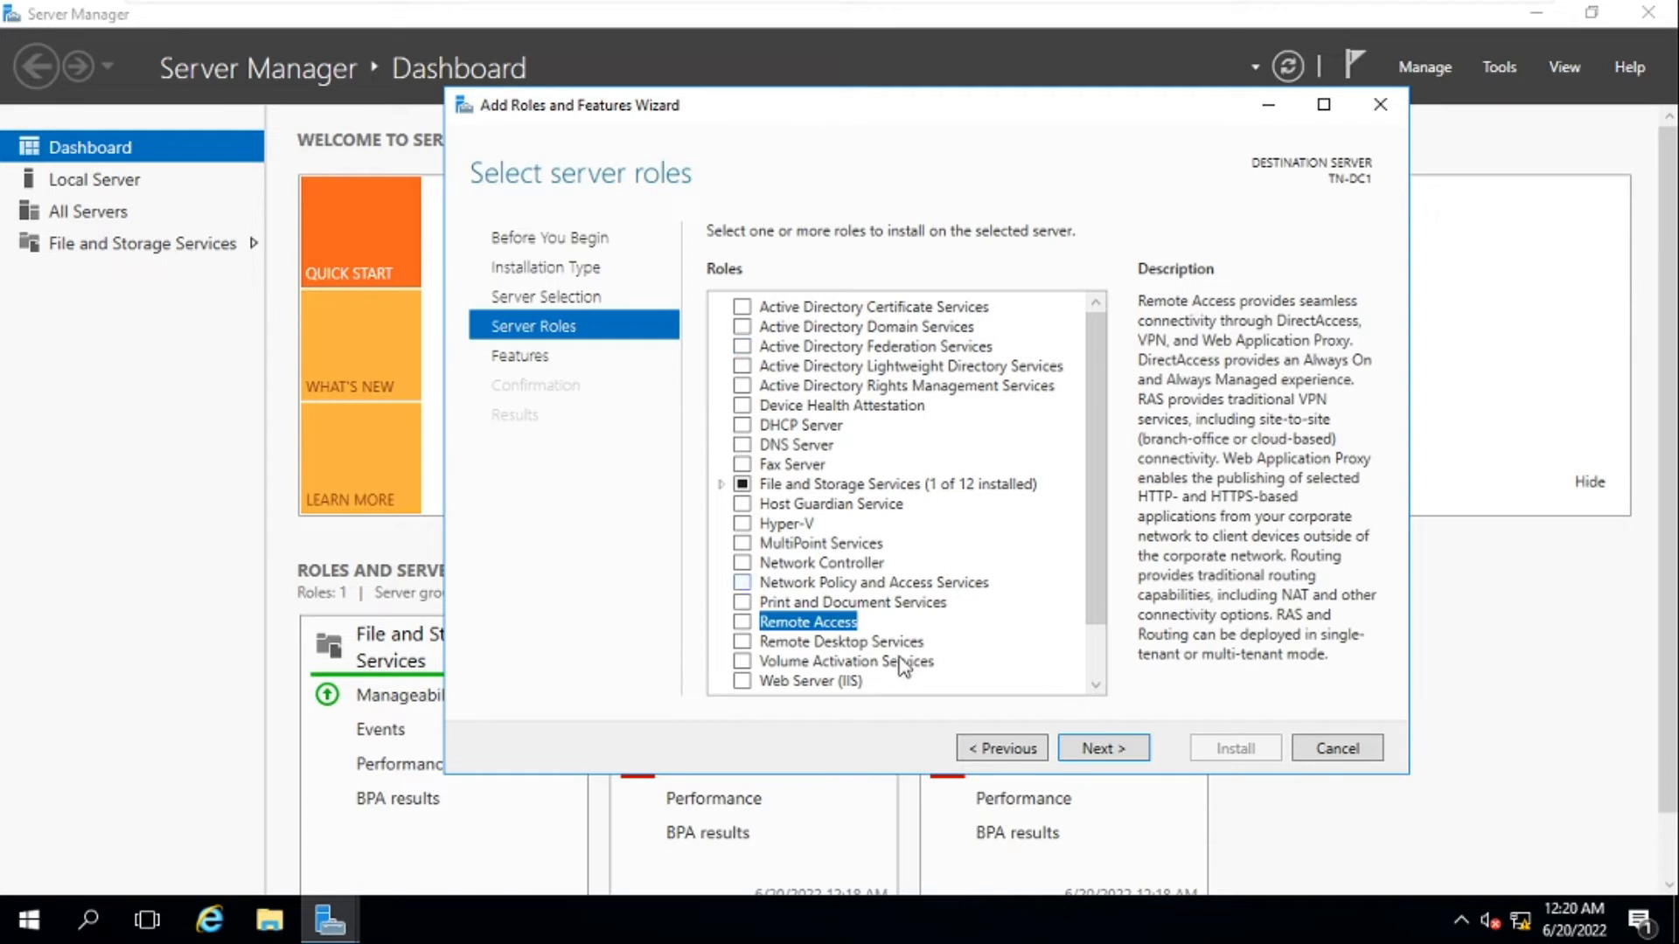
left_click(745, 626)
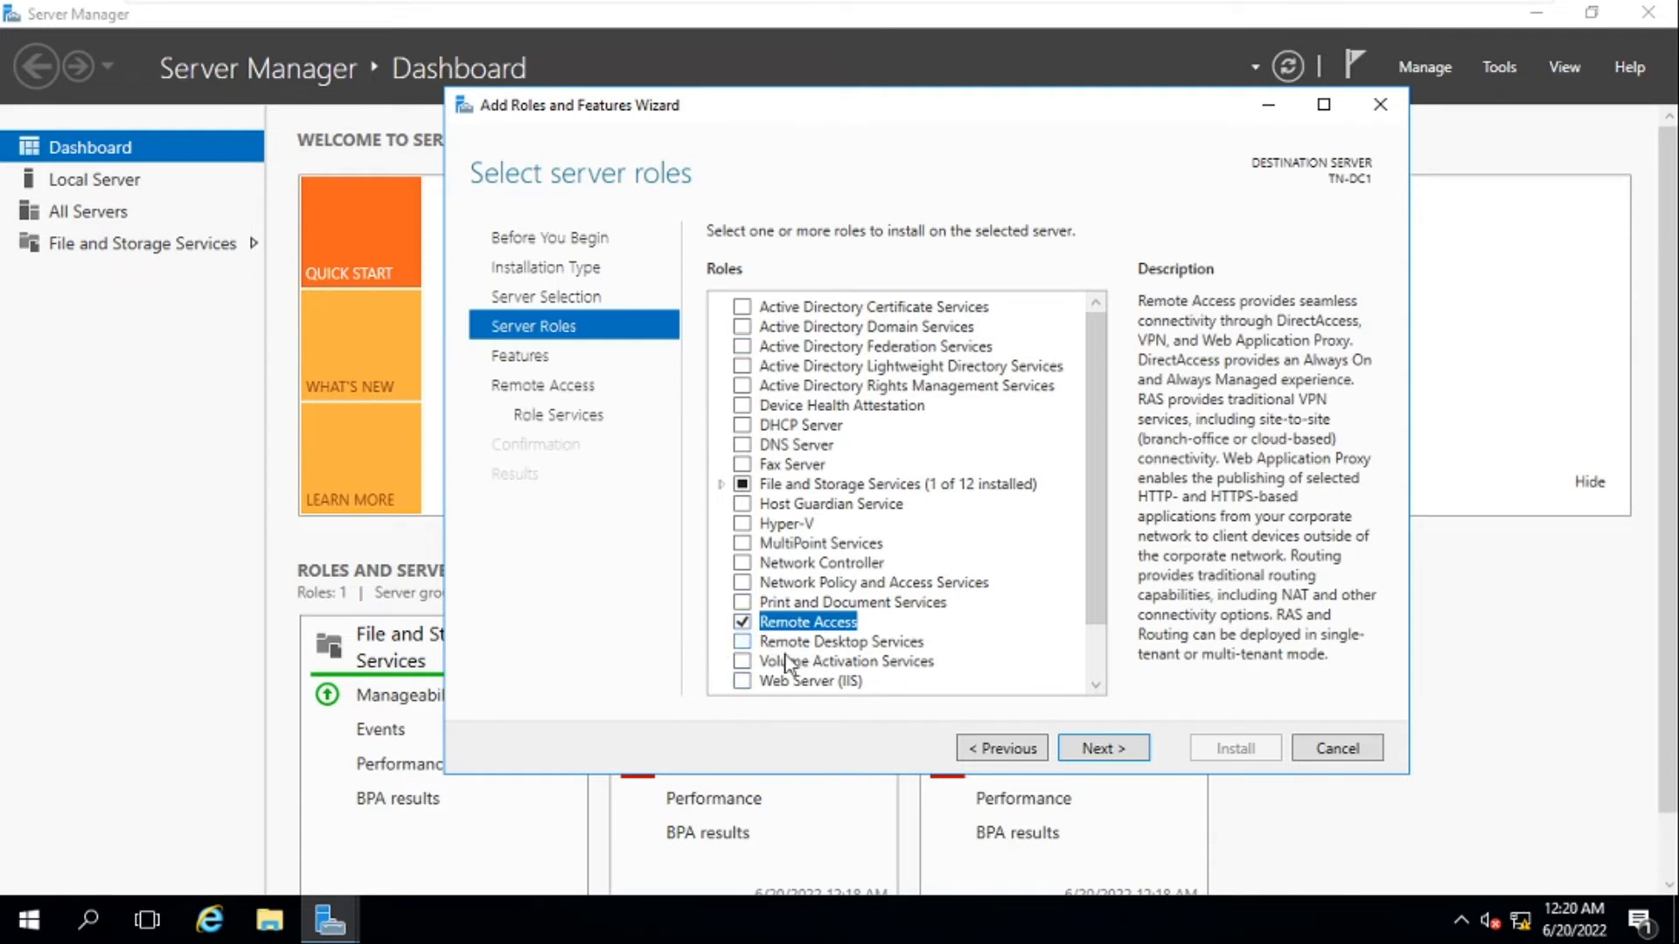
left_click(1104, 749)
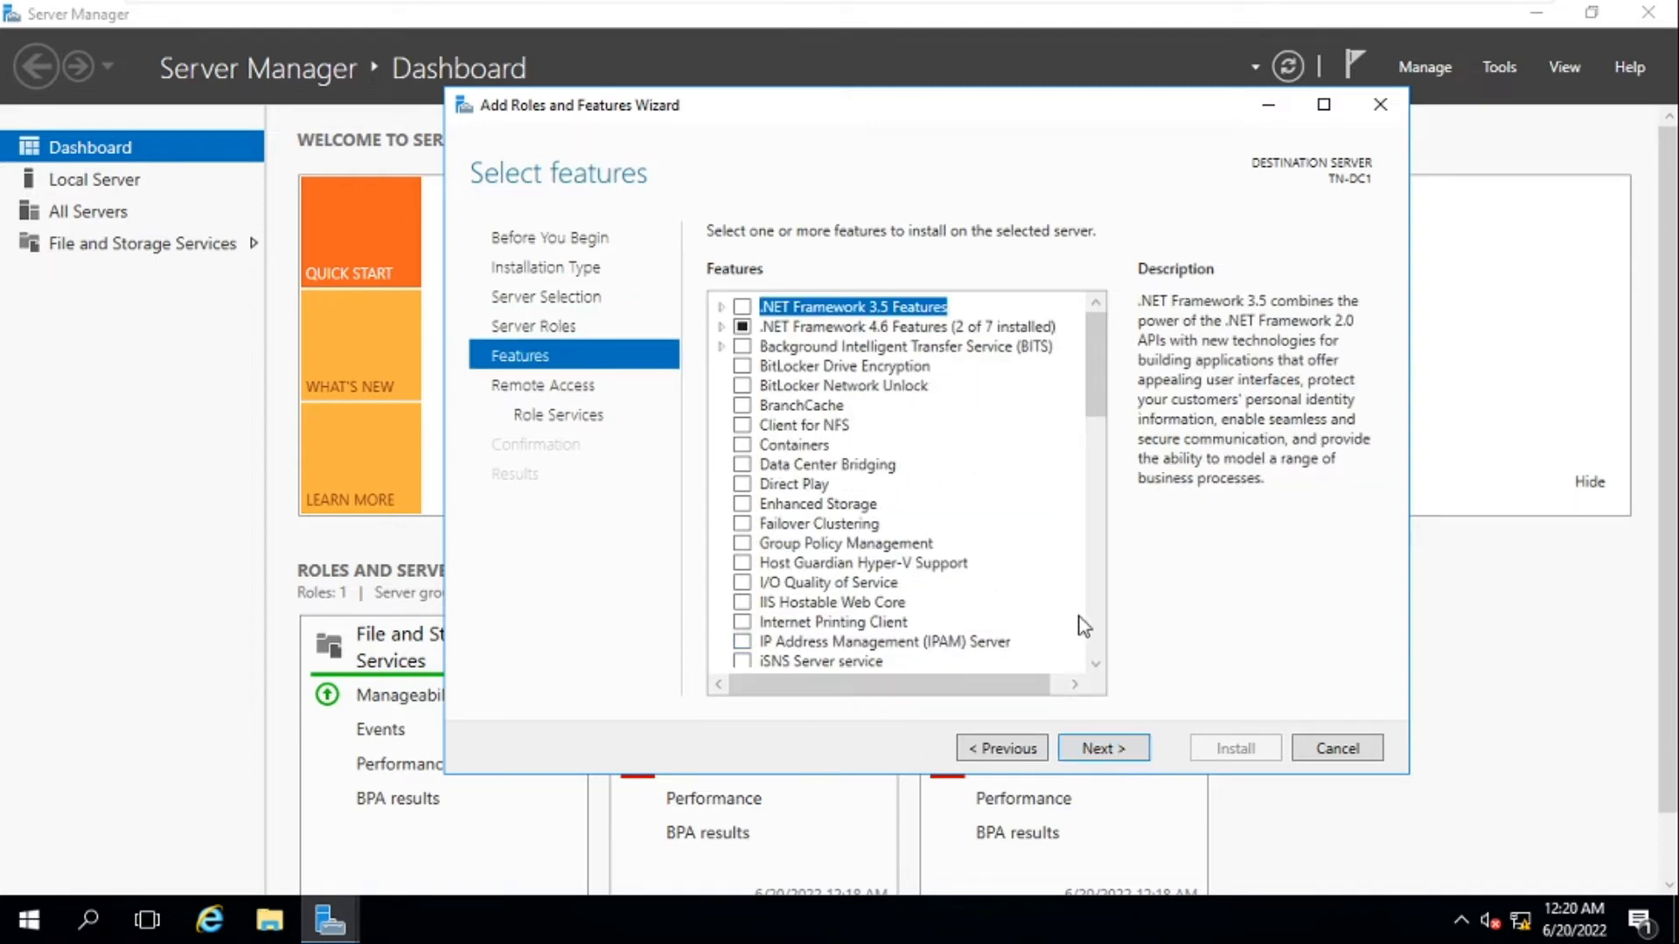
left_click(1100, 750)
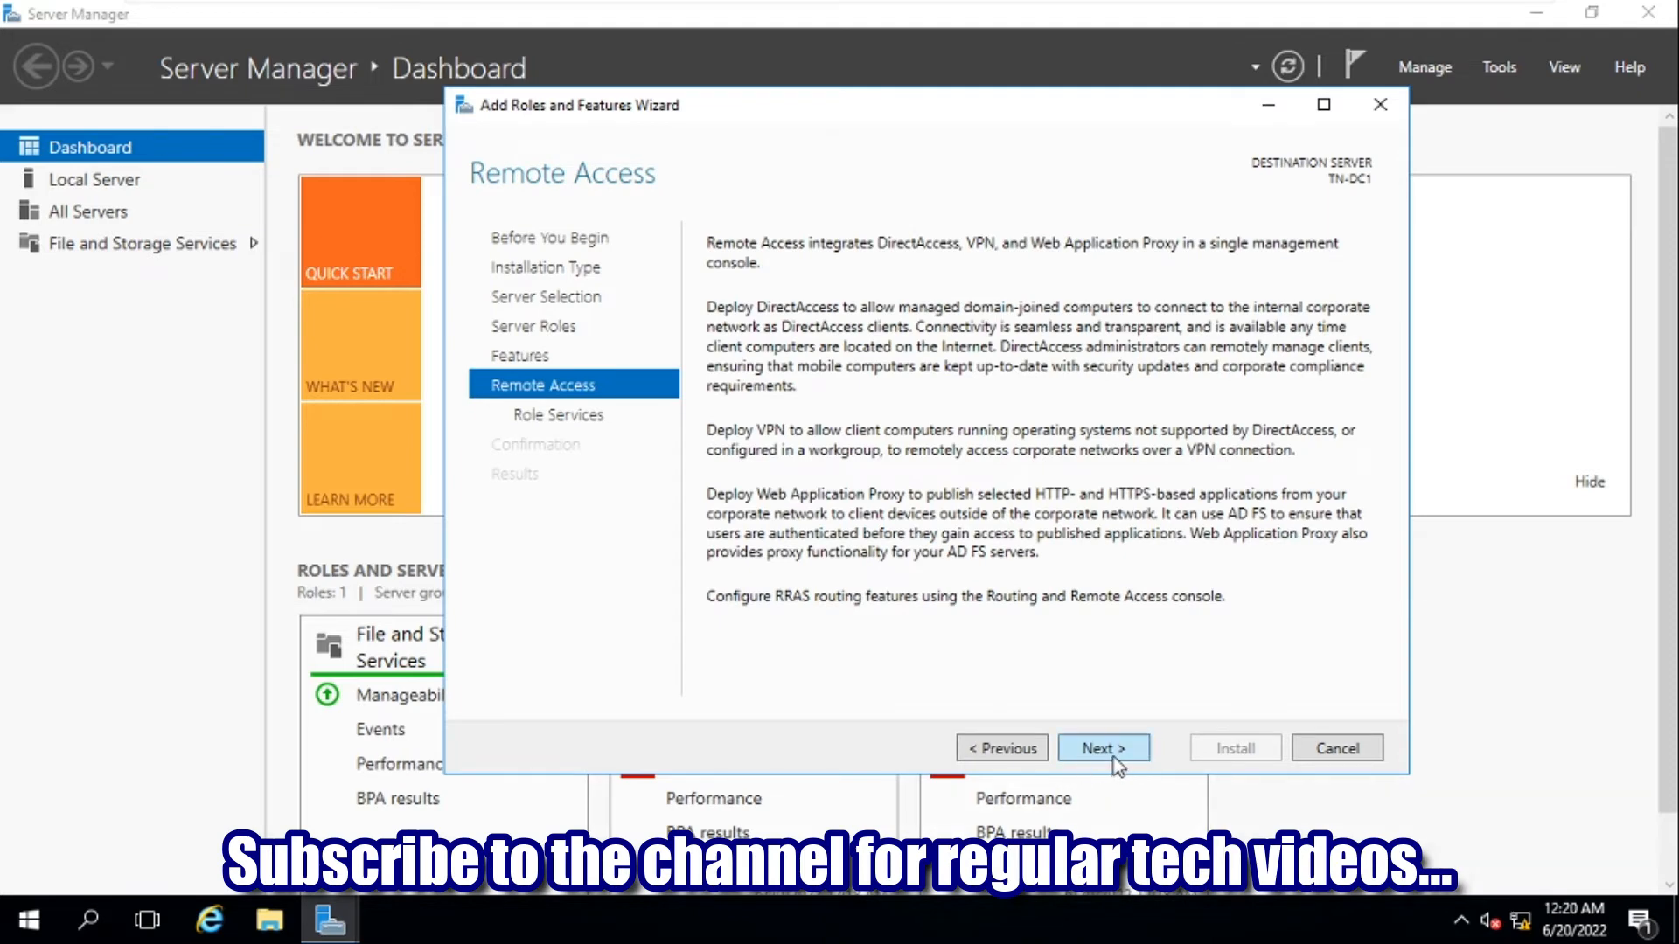
Add the Routing role service with its required features and accept the default Web Server (IIS) role services
left_click(1111, 759)
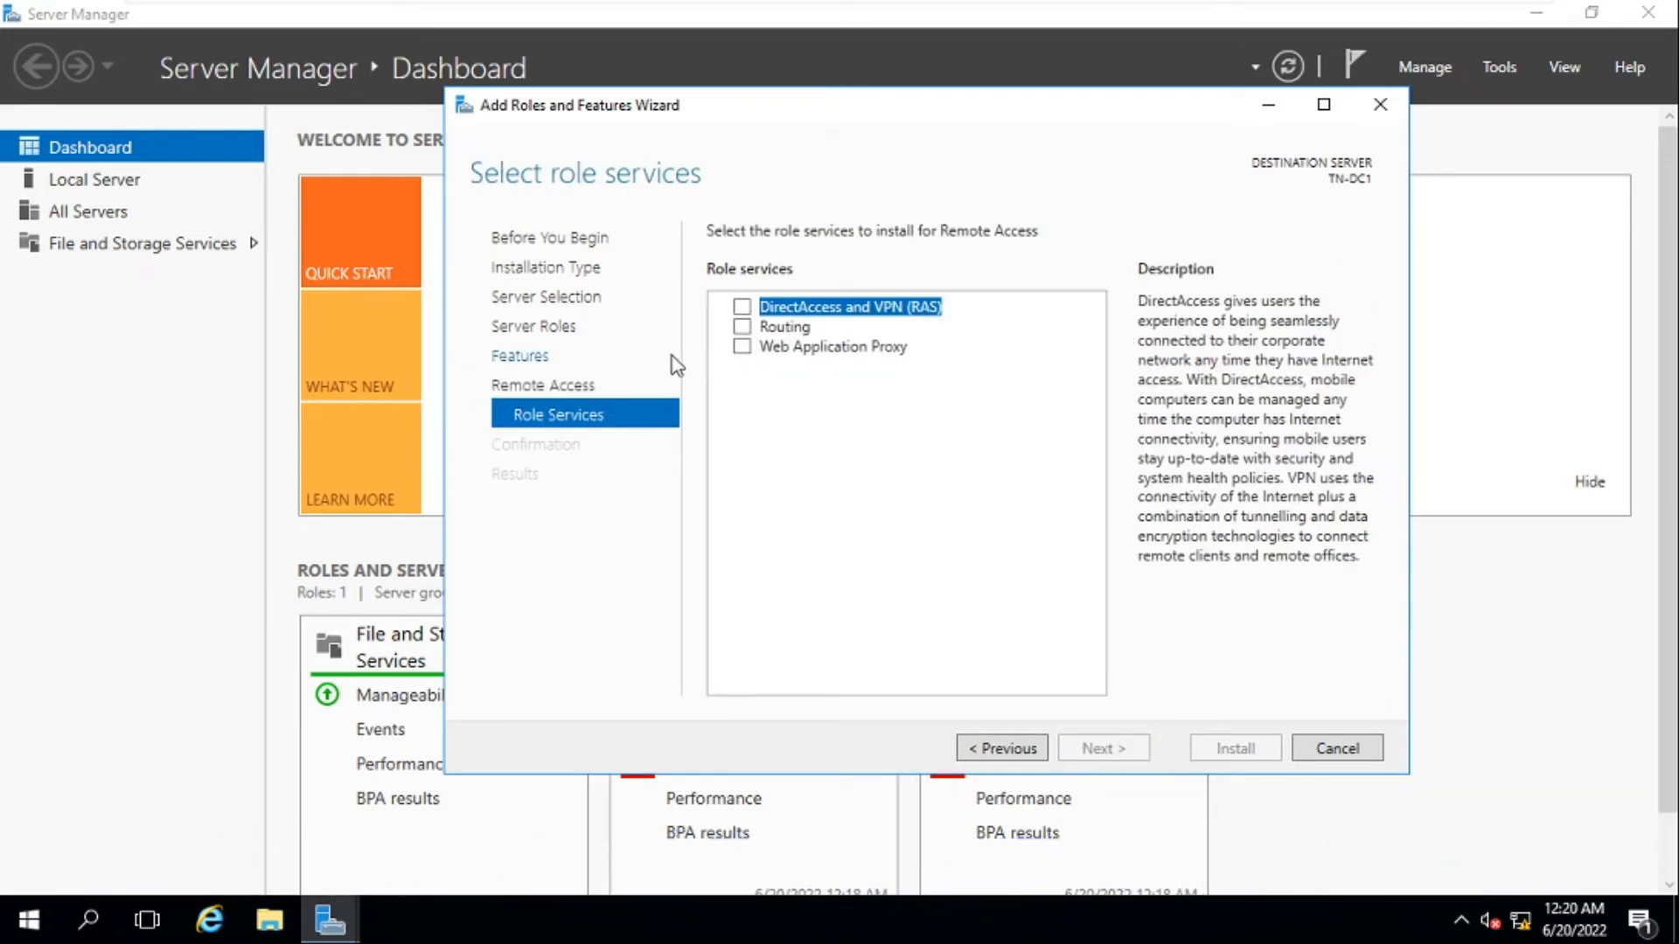
left_click(743, 329)
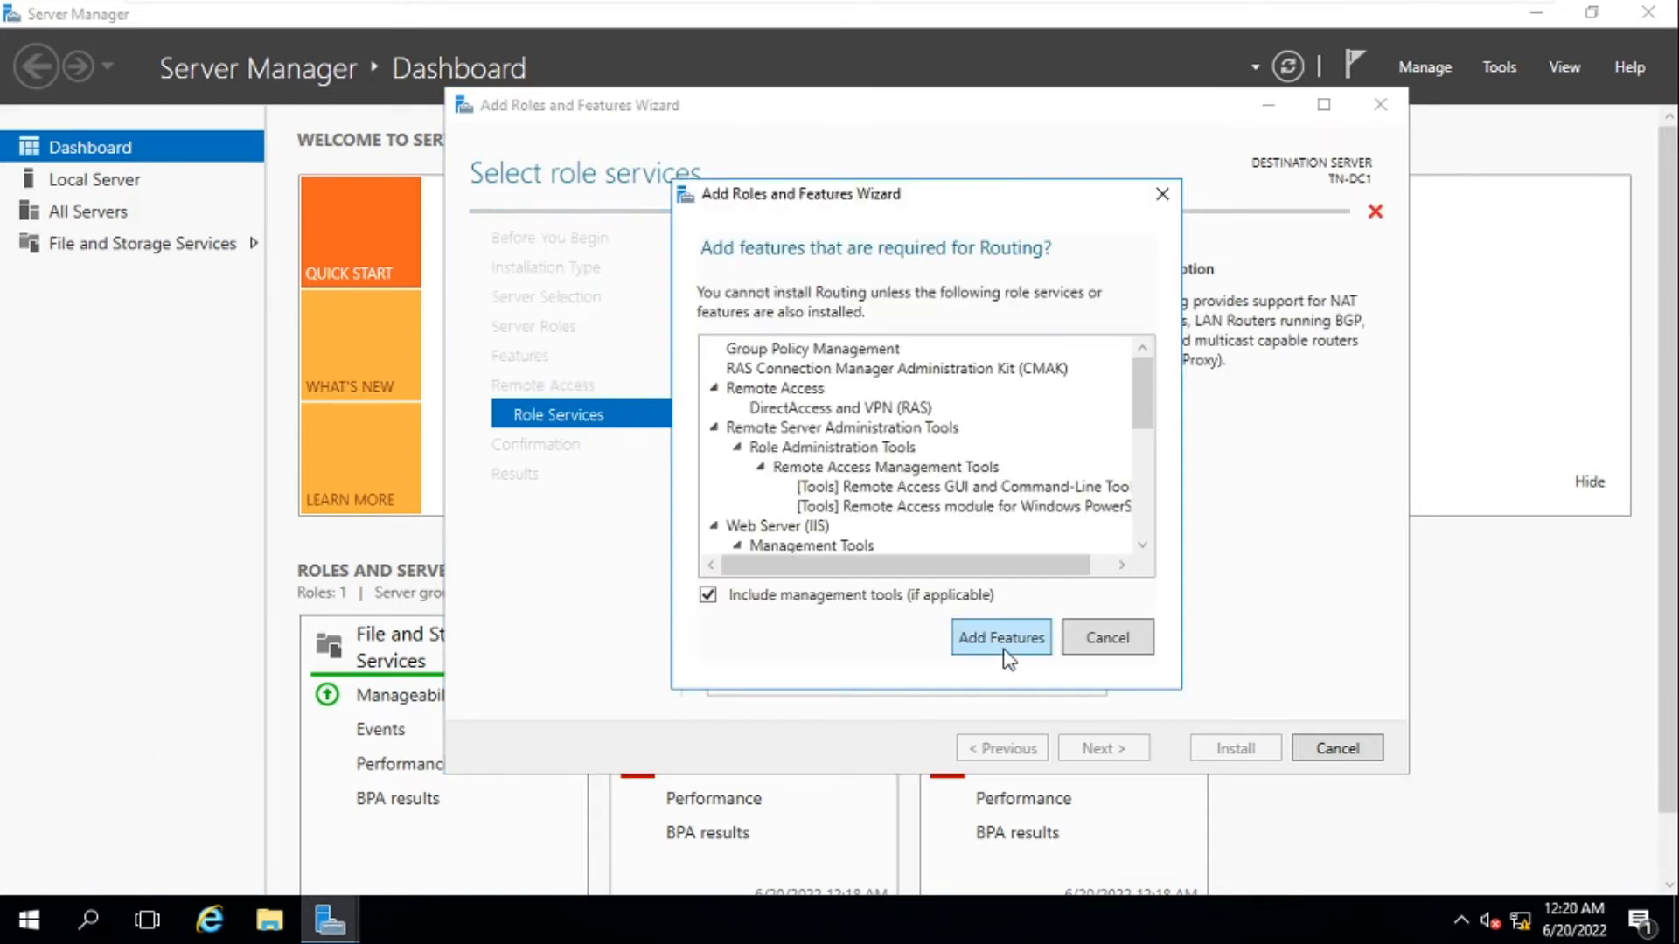
left_click(1002, 640)
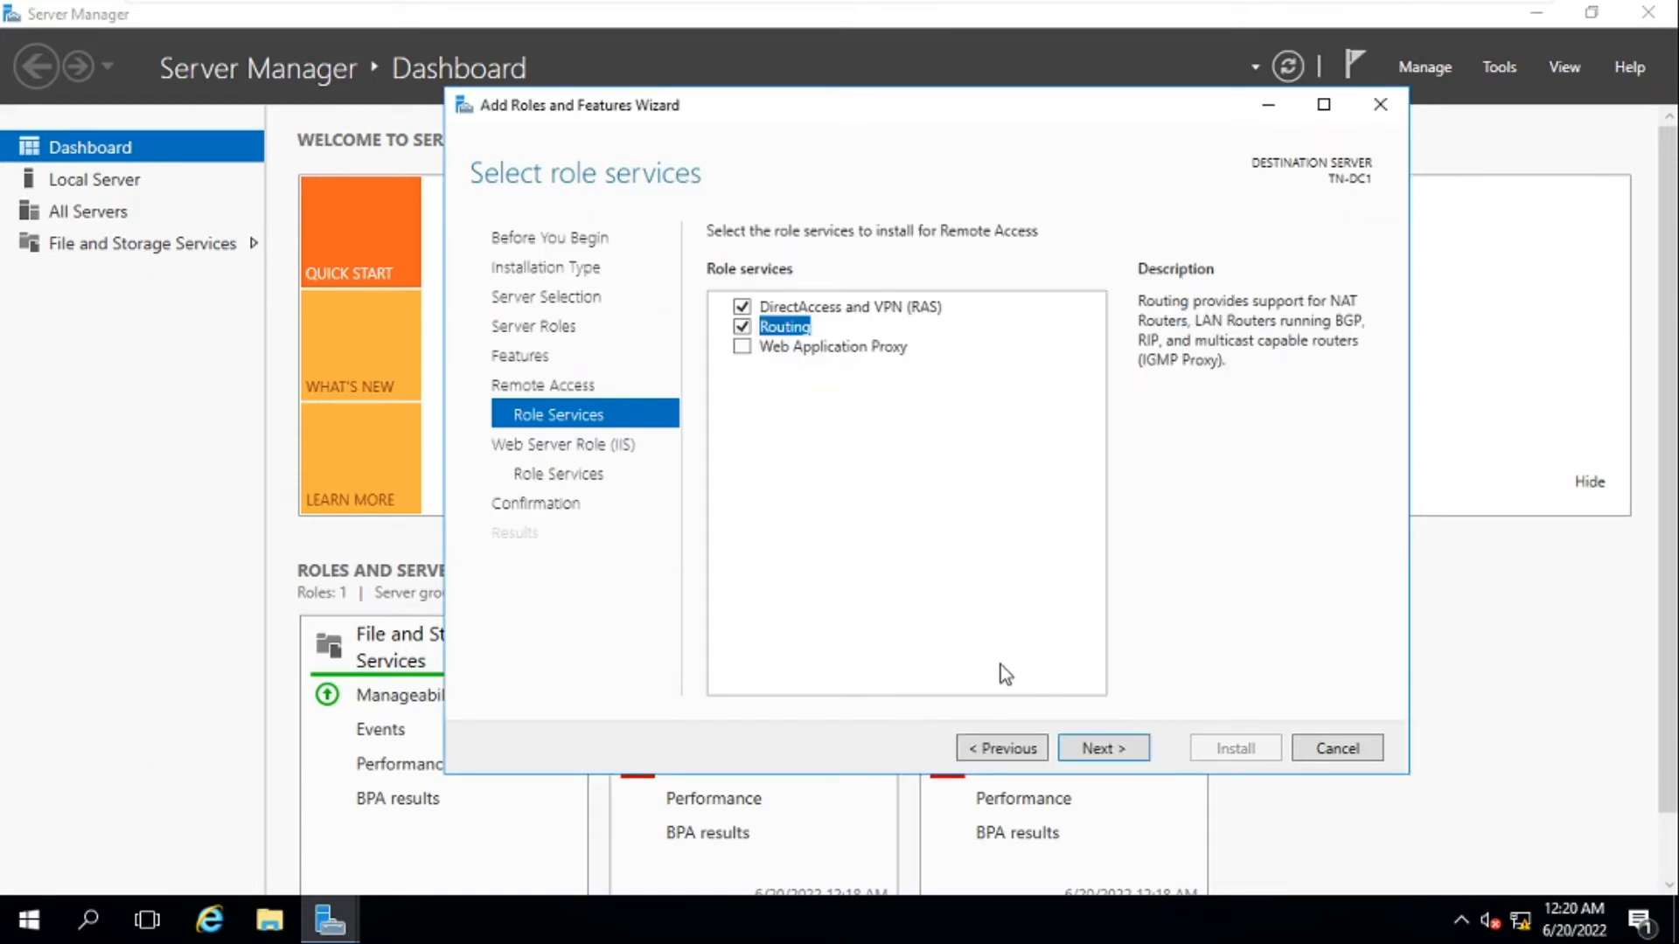
left_click(1104, 750)
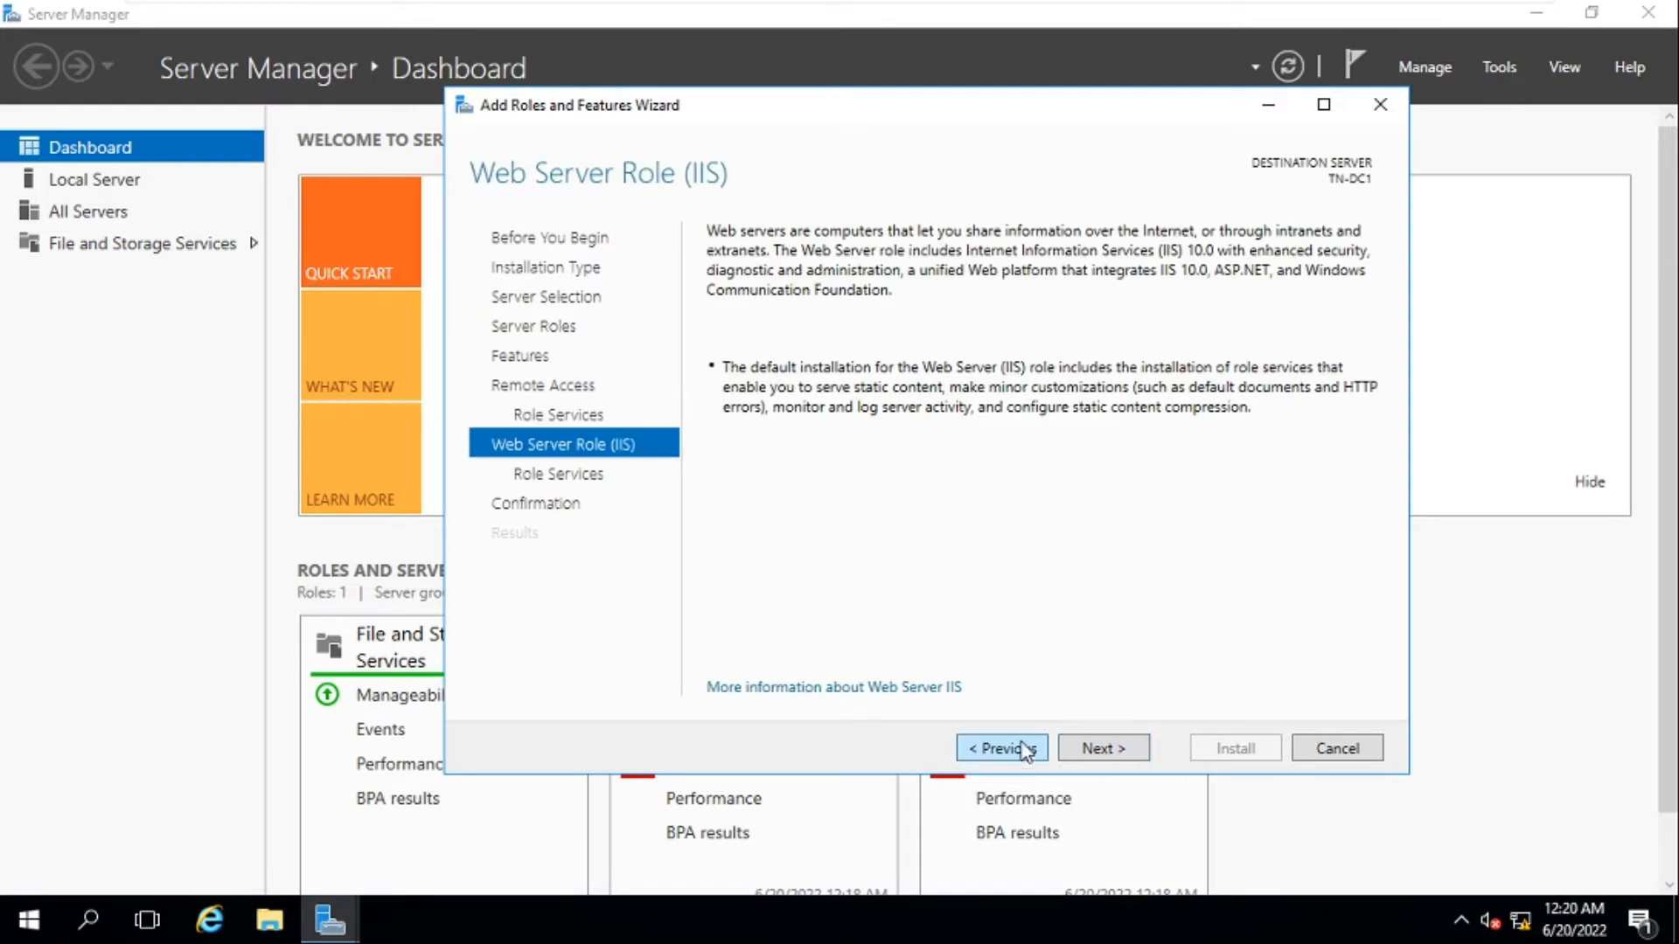
left_click(1093, 750)
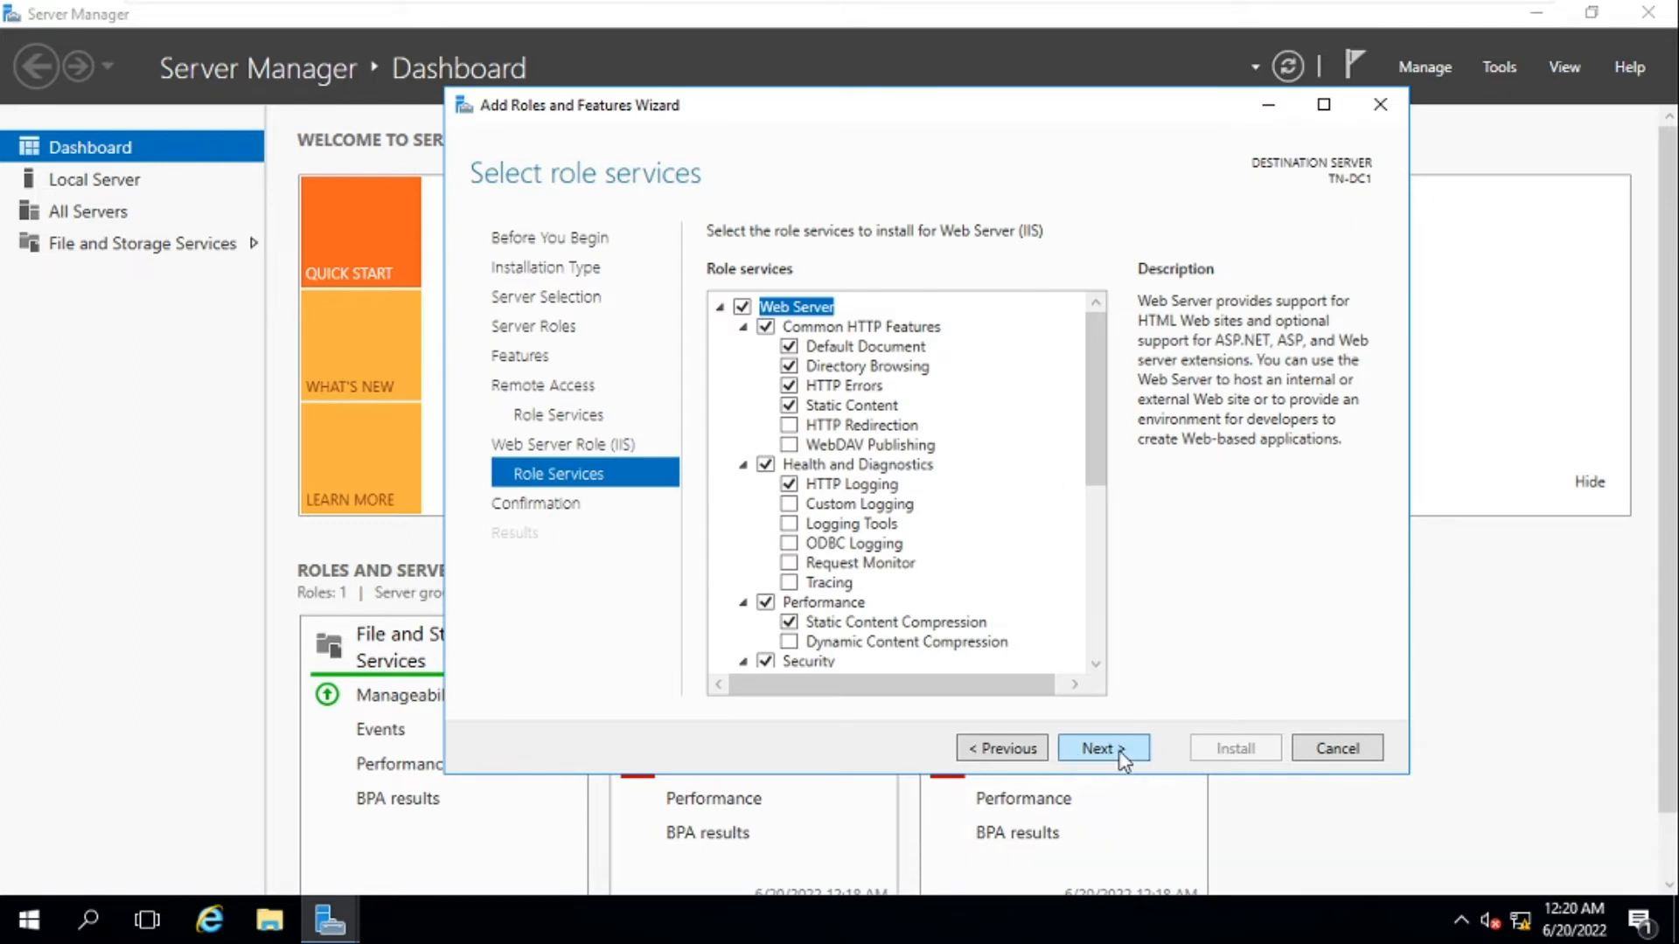
left_click(1120, 750)
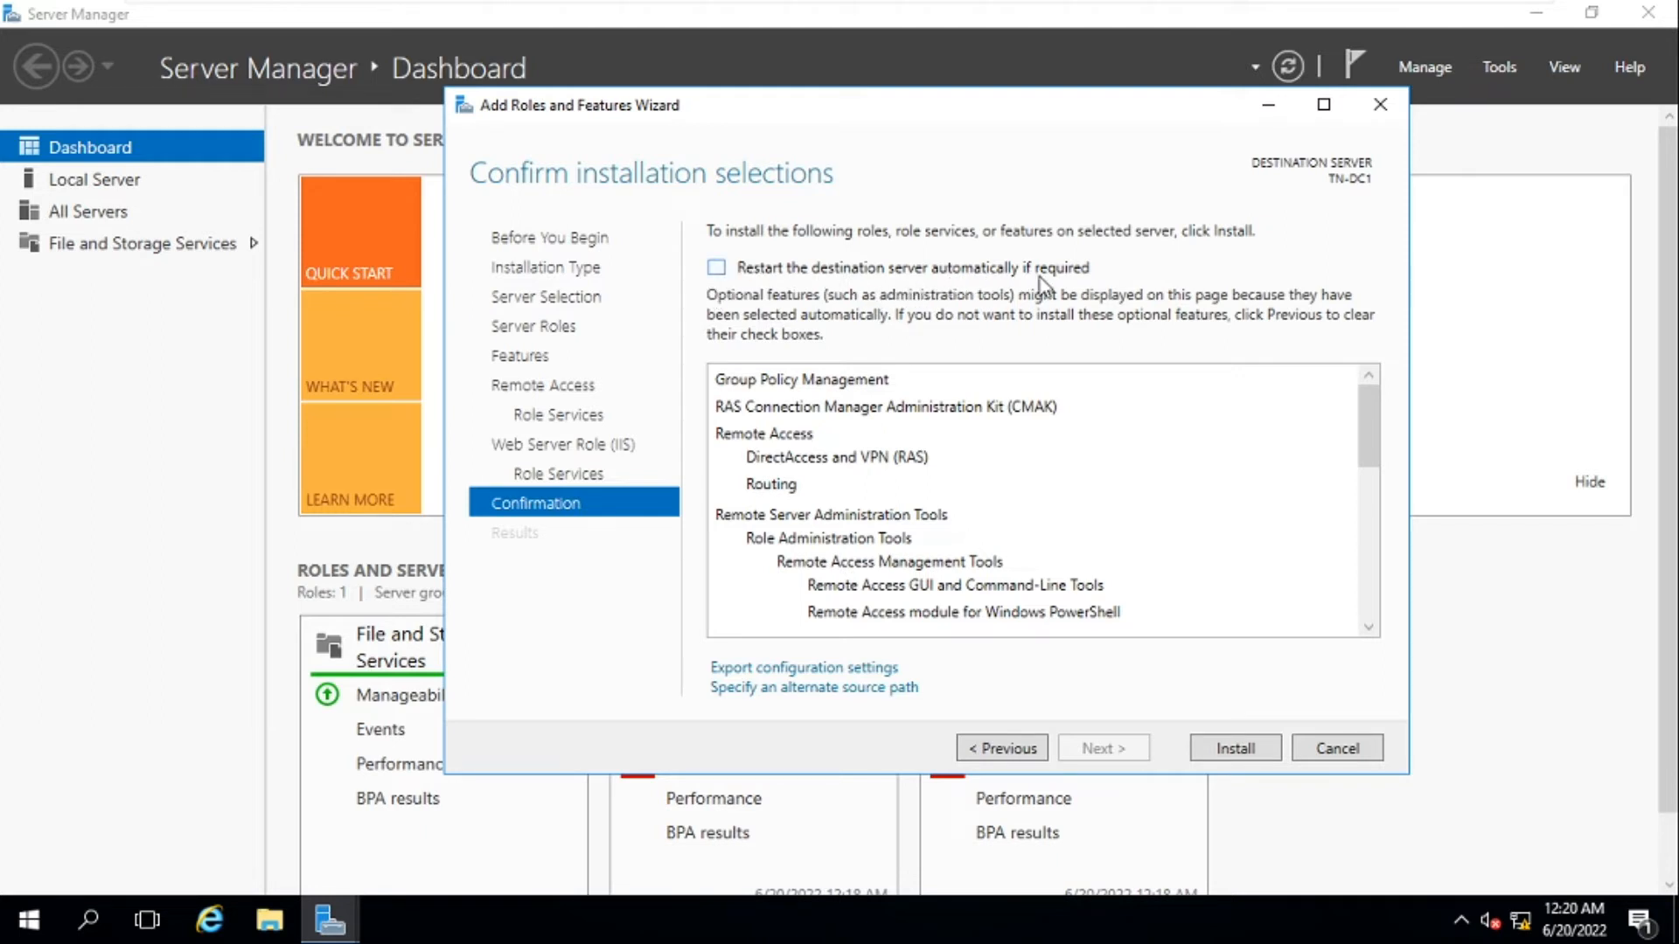
Allow automatic restarts of the destination server, install the selected roles and close the wizard when installation completes
left_click(717, 267)
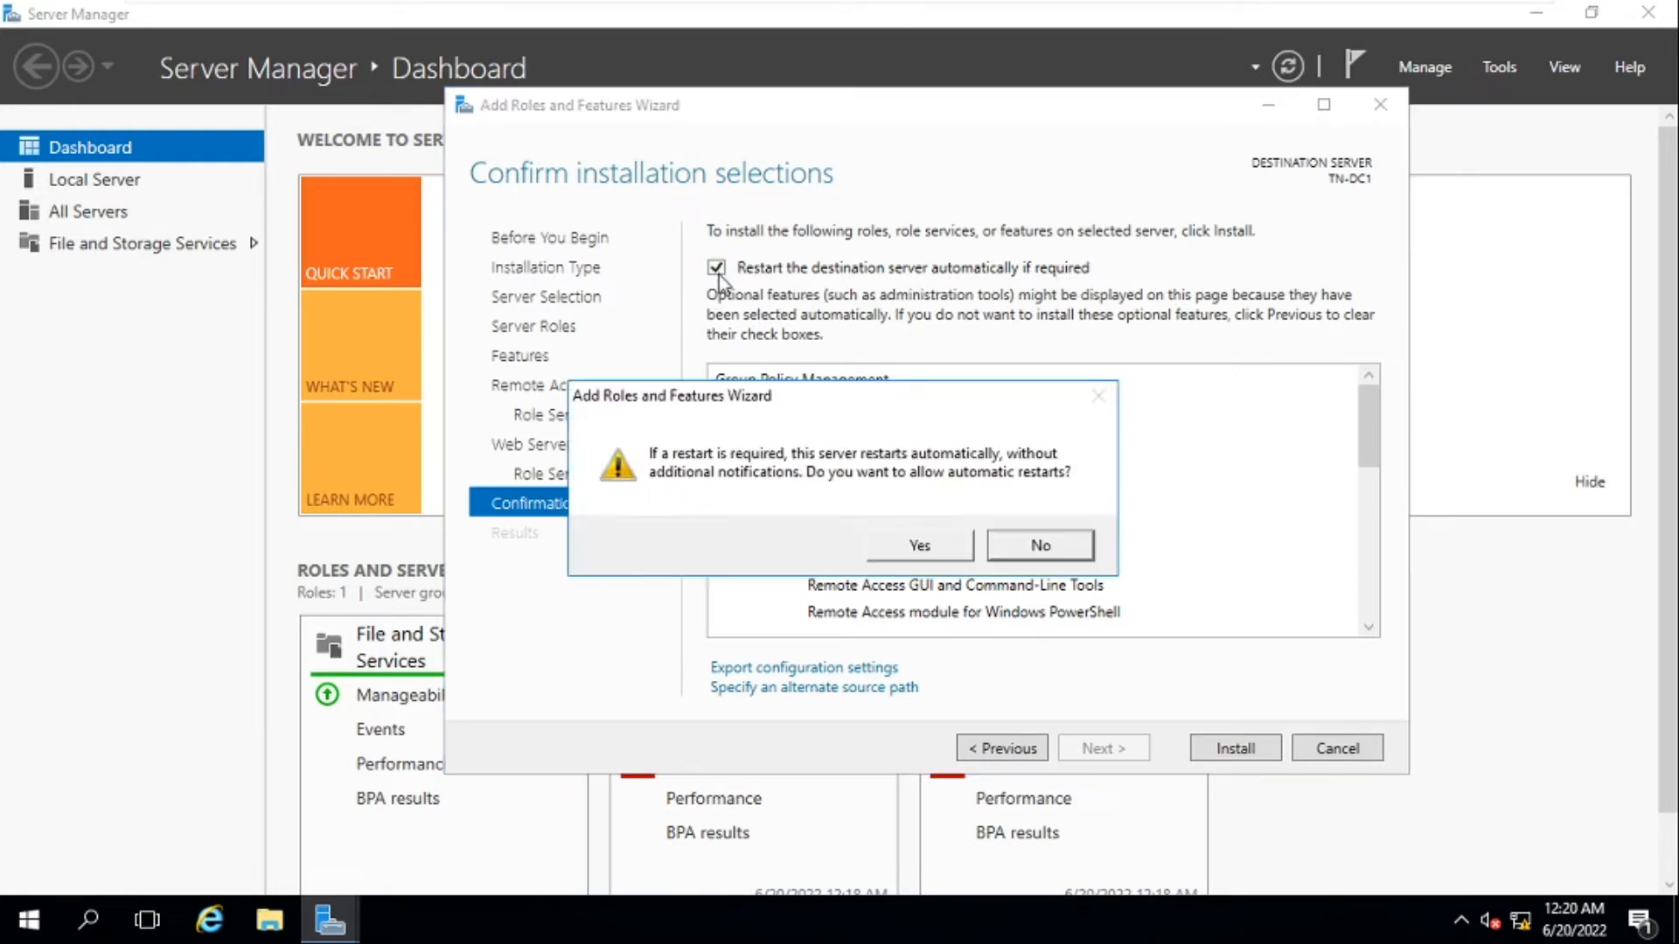
left_click(920, 547)
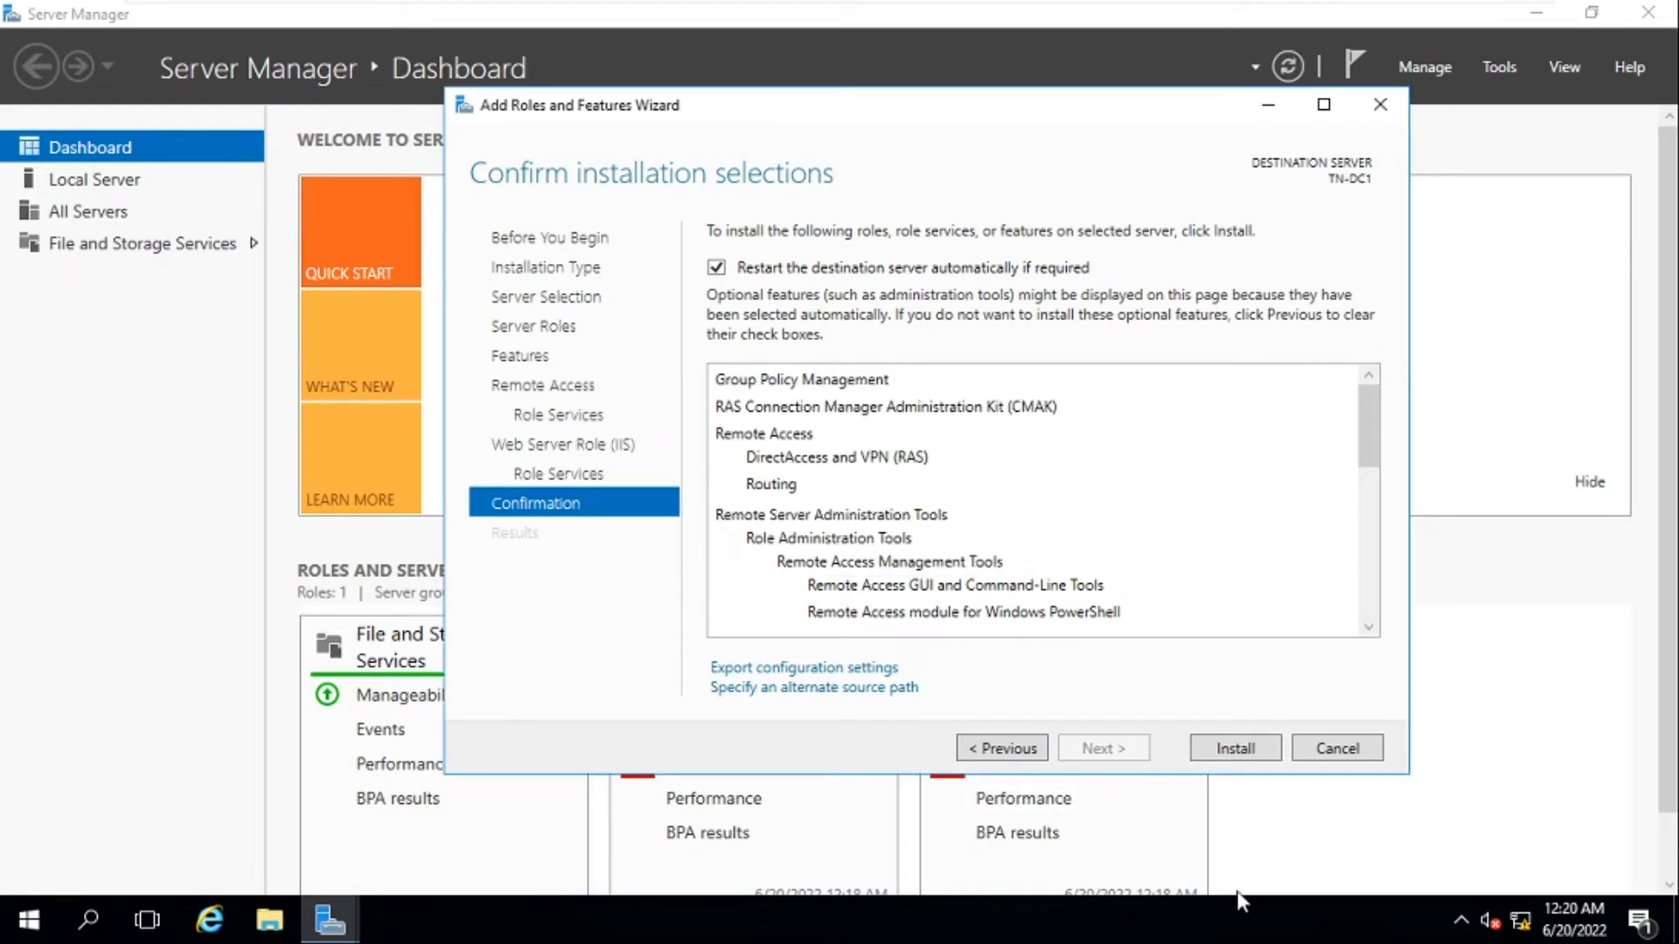
left_click(1228, 748)
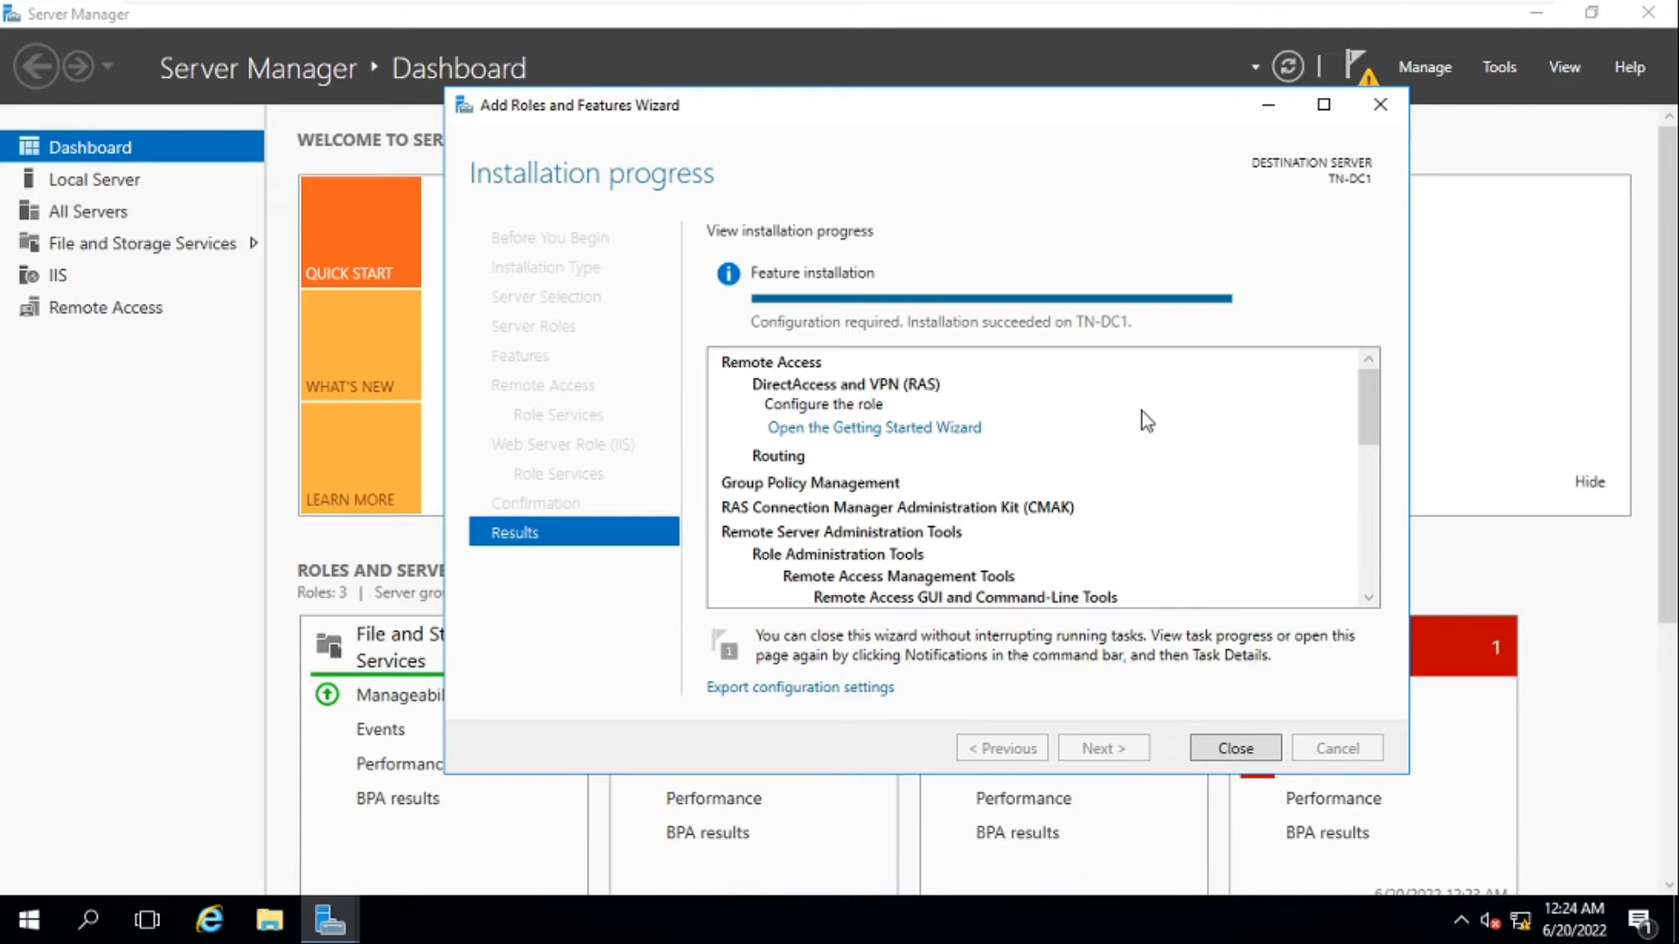
left_click(1228, 748)
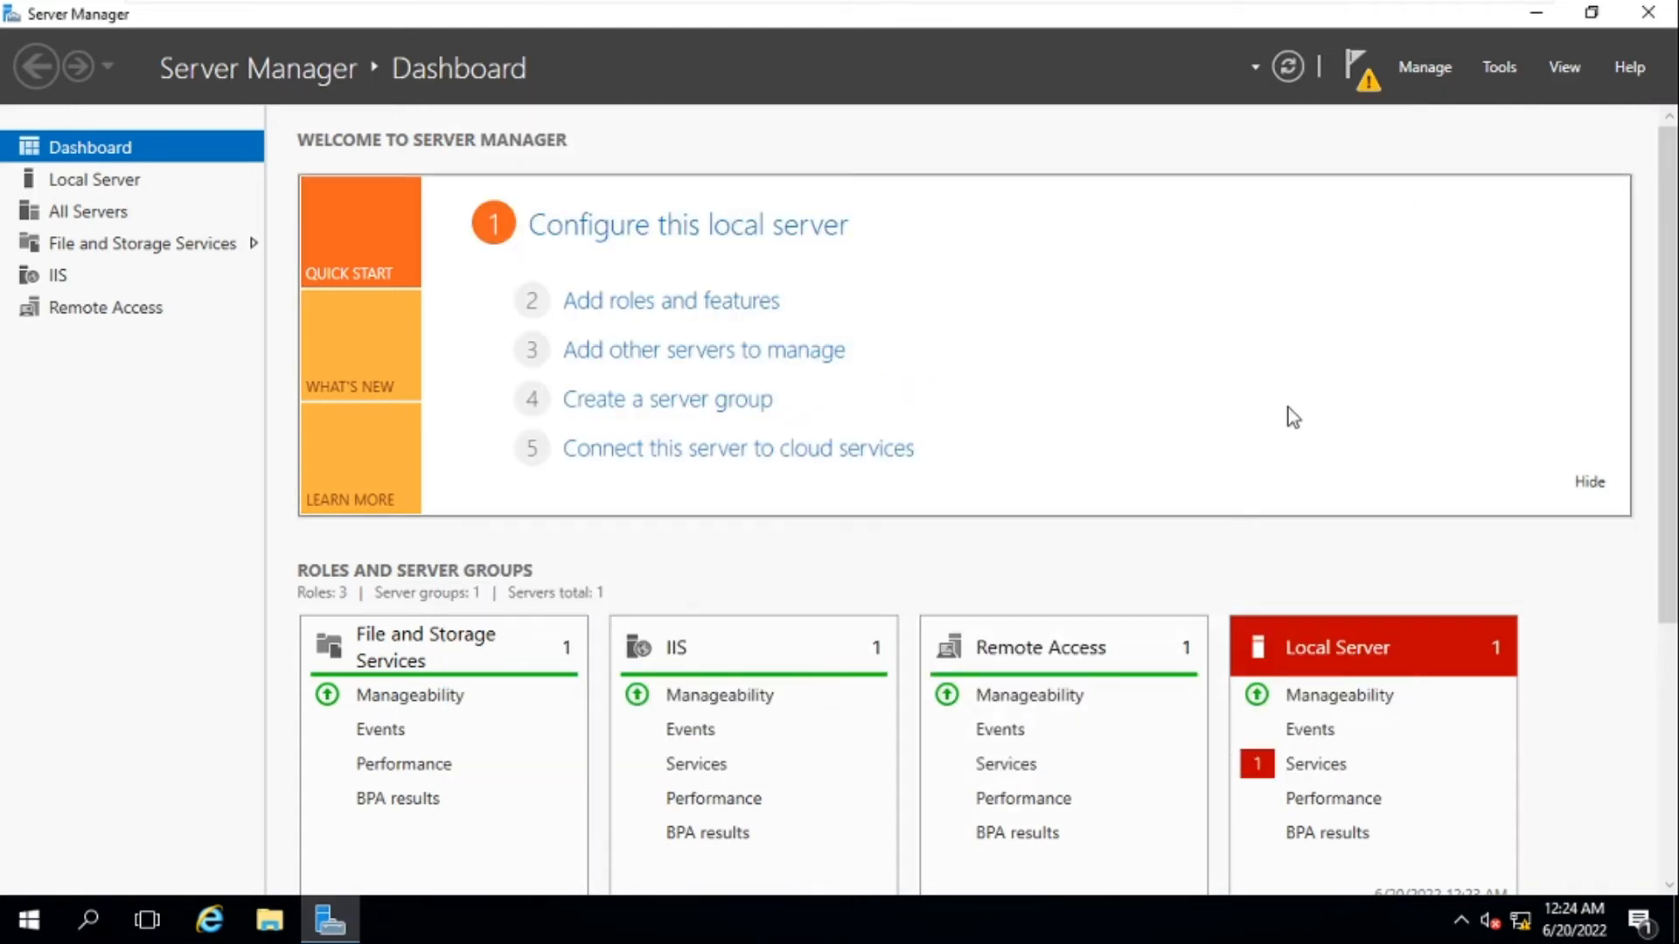
Open the Routing and Remote Access console from Server Manager
left_click(1504, 70)
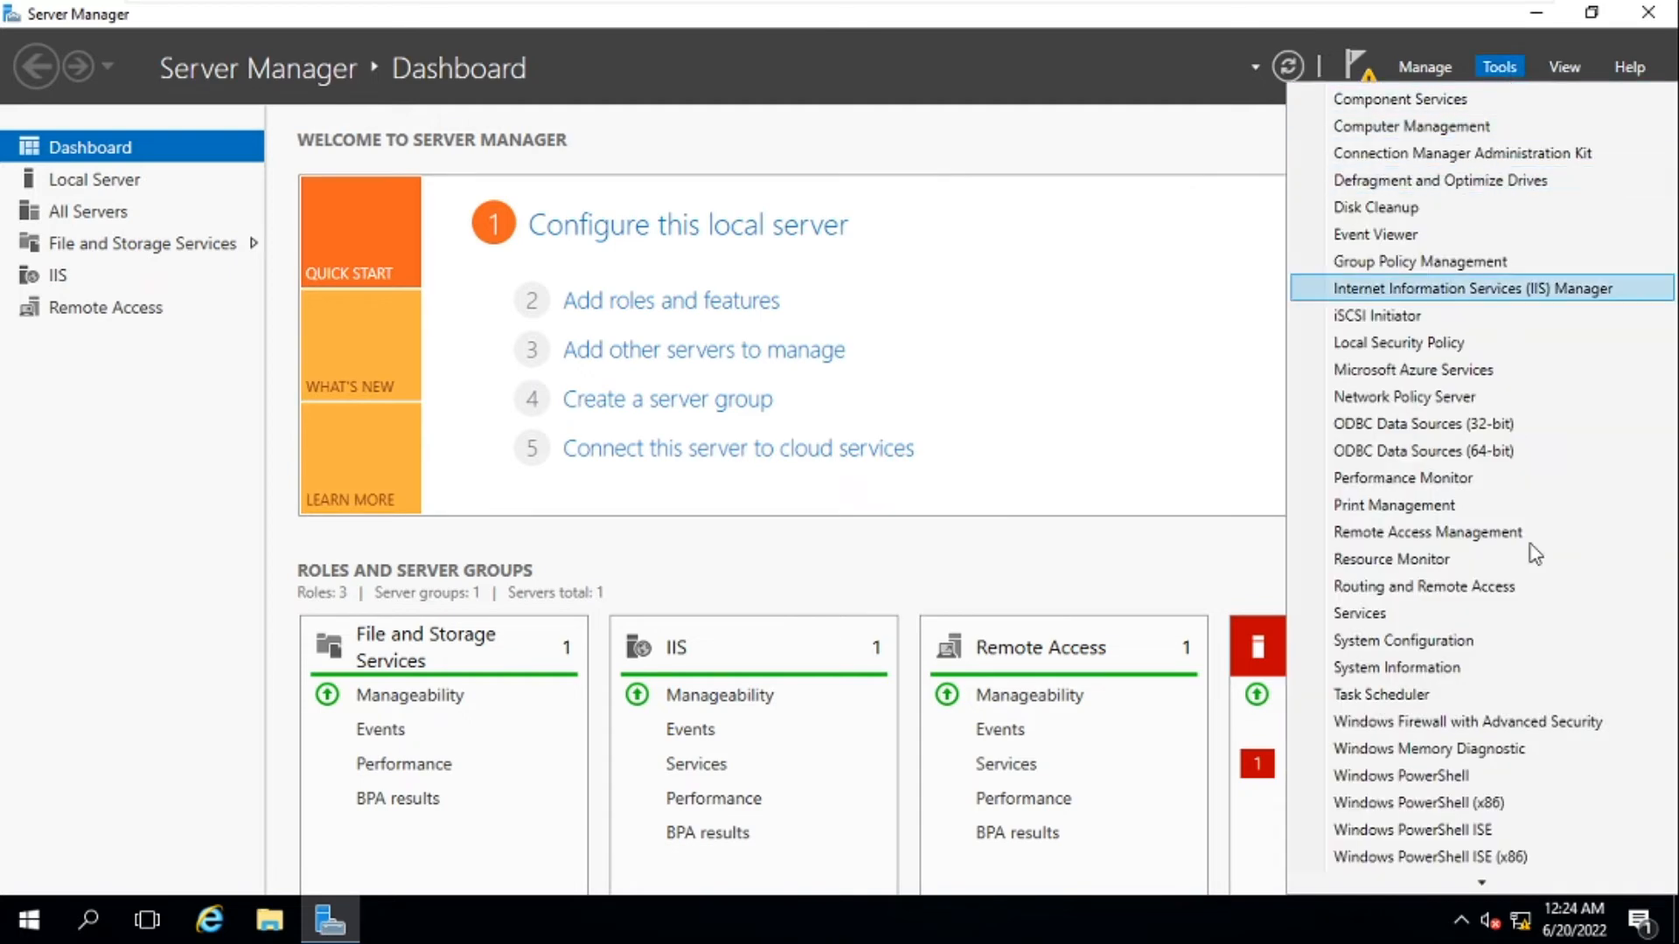
left_click(1445, 586)
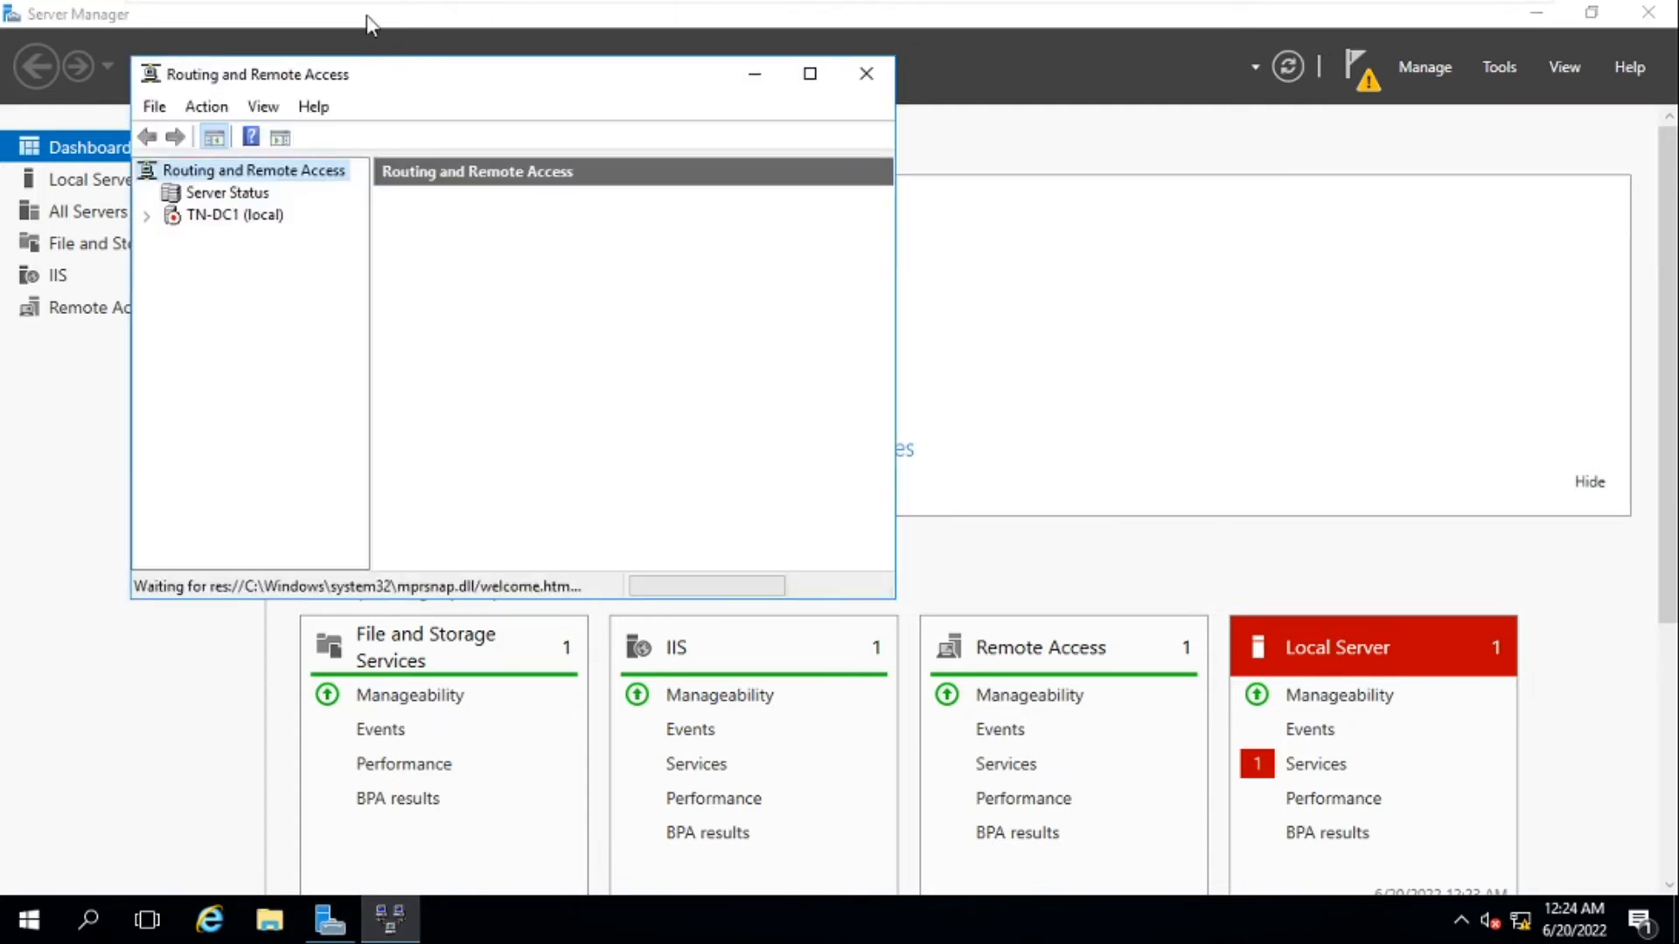
left_click_drag(462, 89, 815, 138)
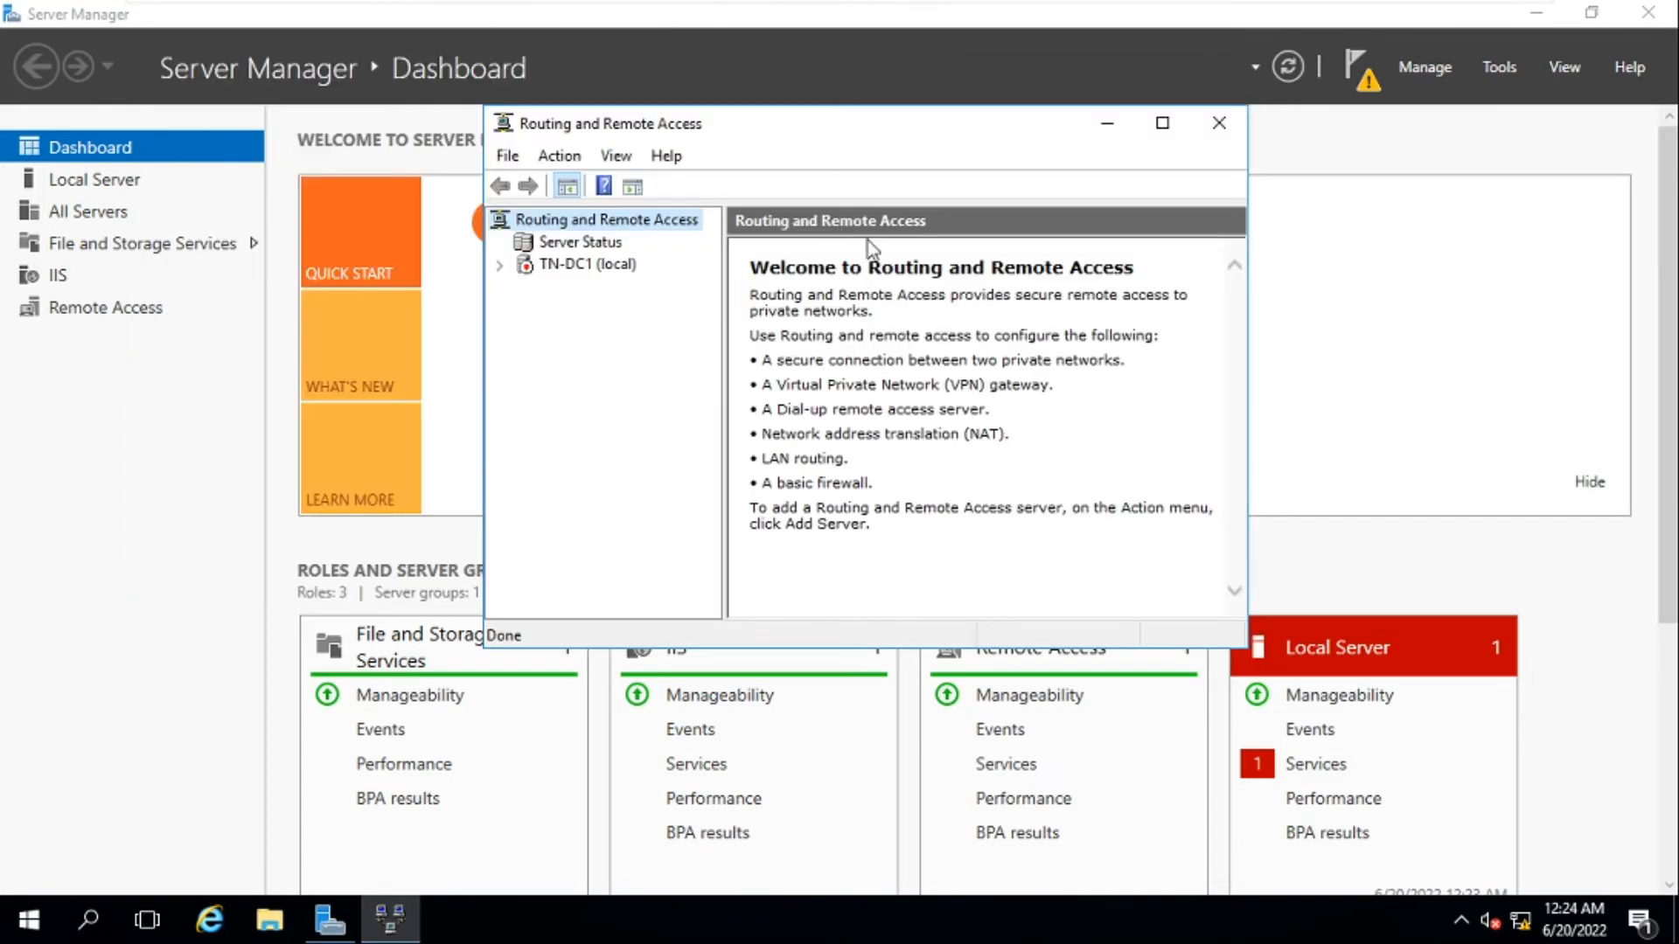
Start configuring and enabling Routing and Remote Access on TN-DC1 (local), choosing Custom configuration in the setup wizard
left_click(550, 267)
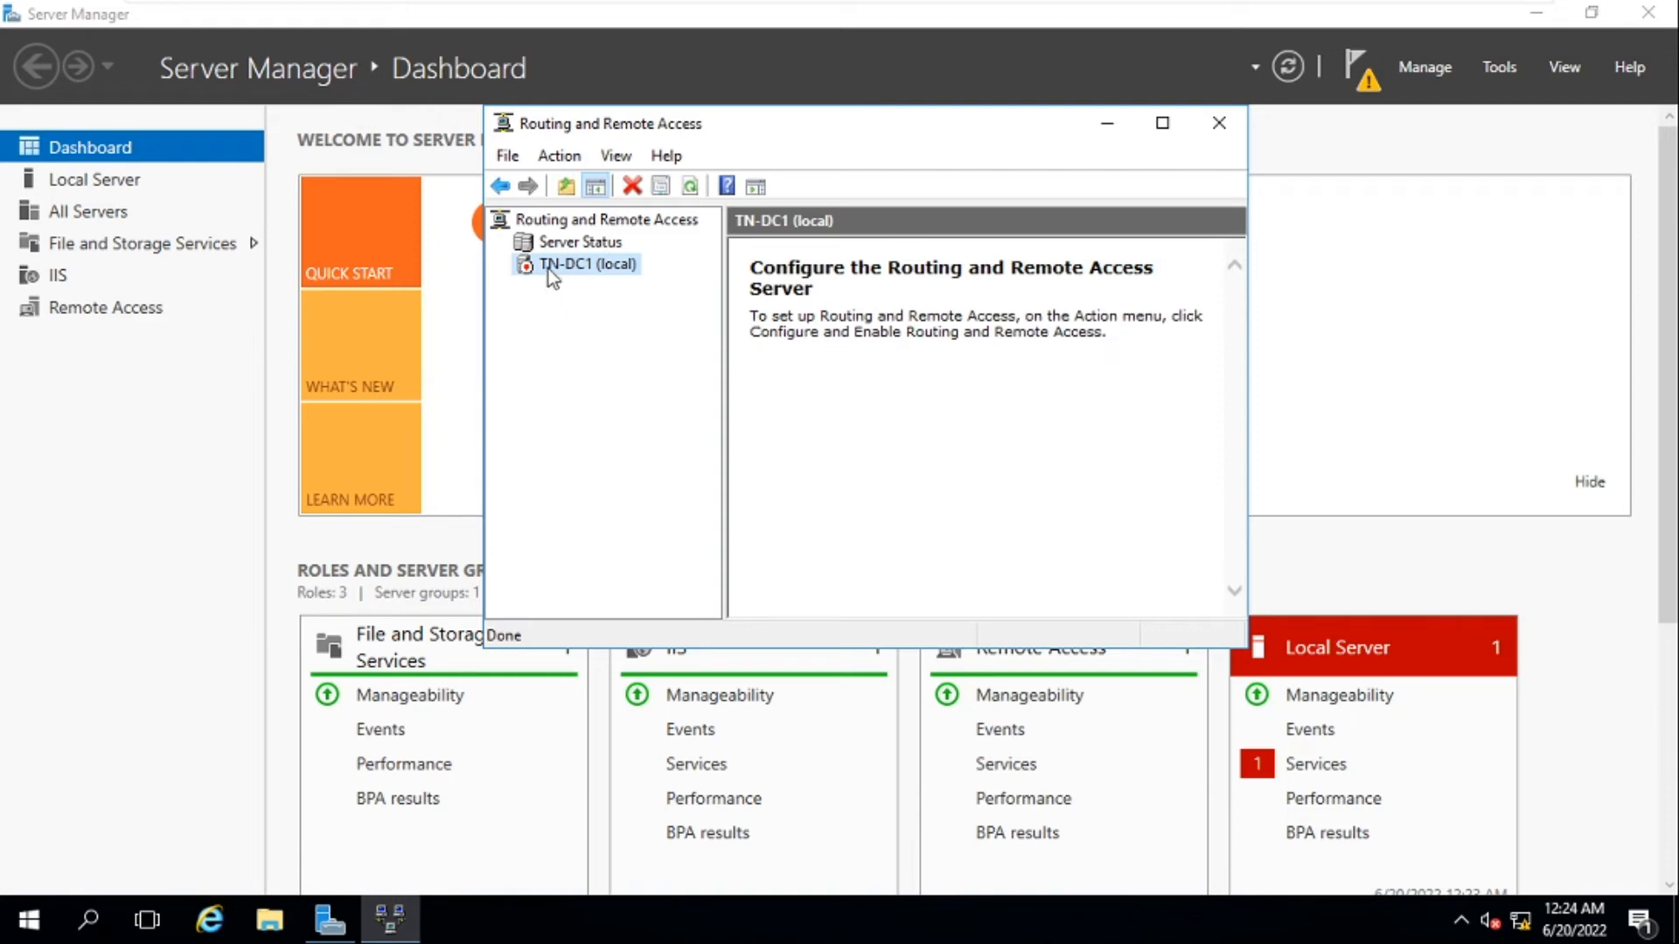
right_click(548, 266)
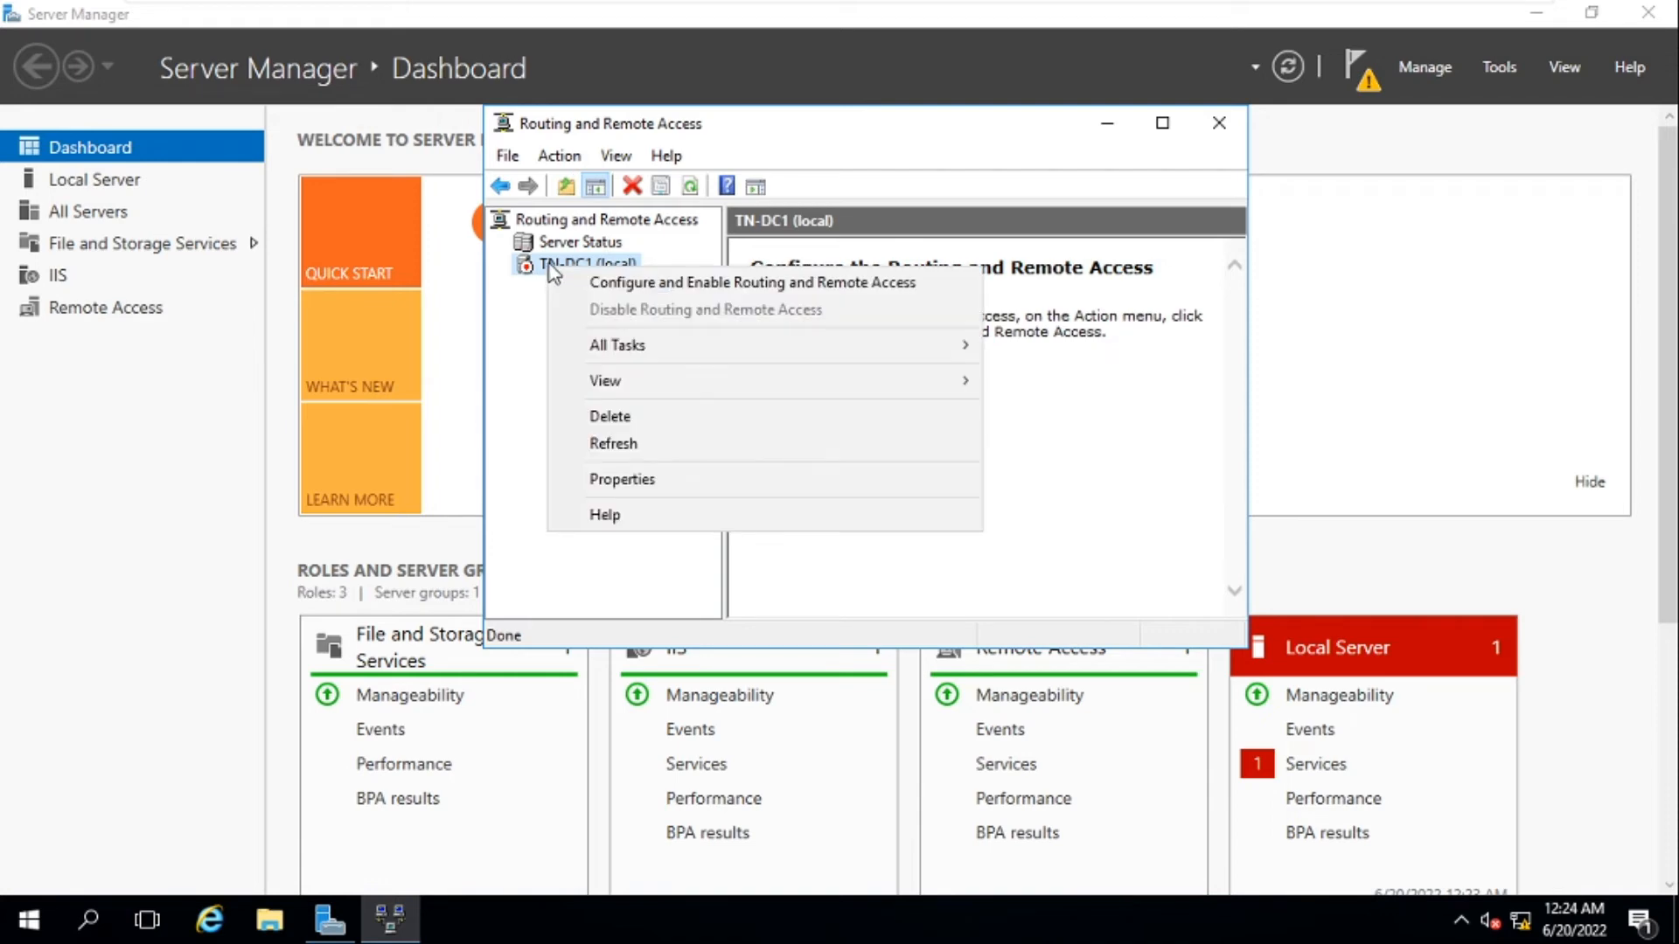
left_click(659, 286)
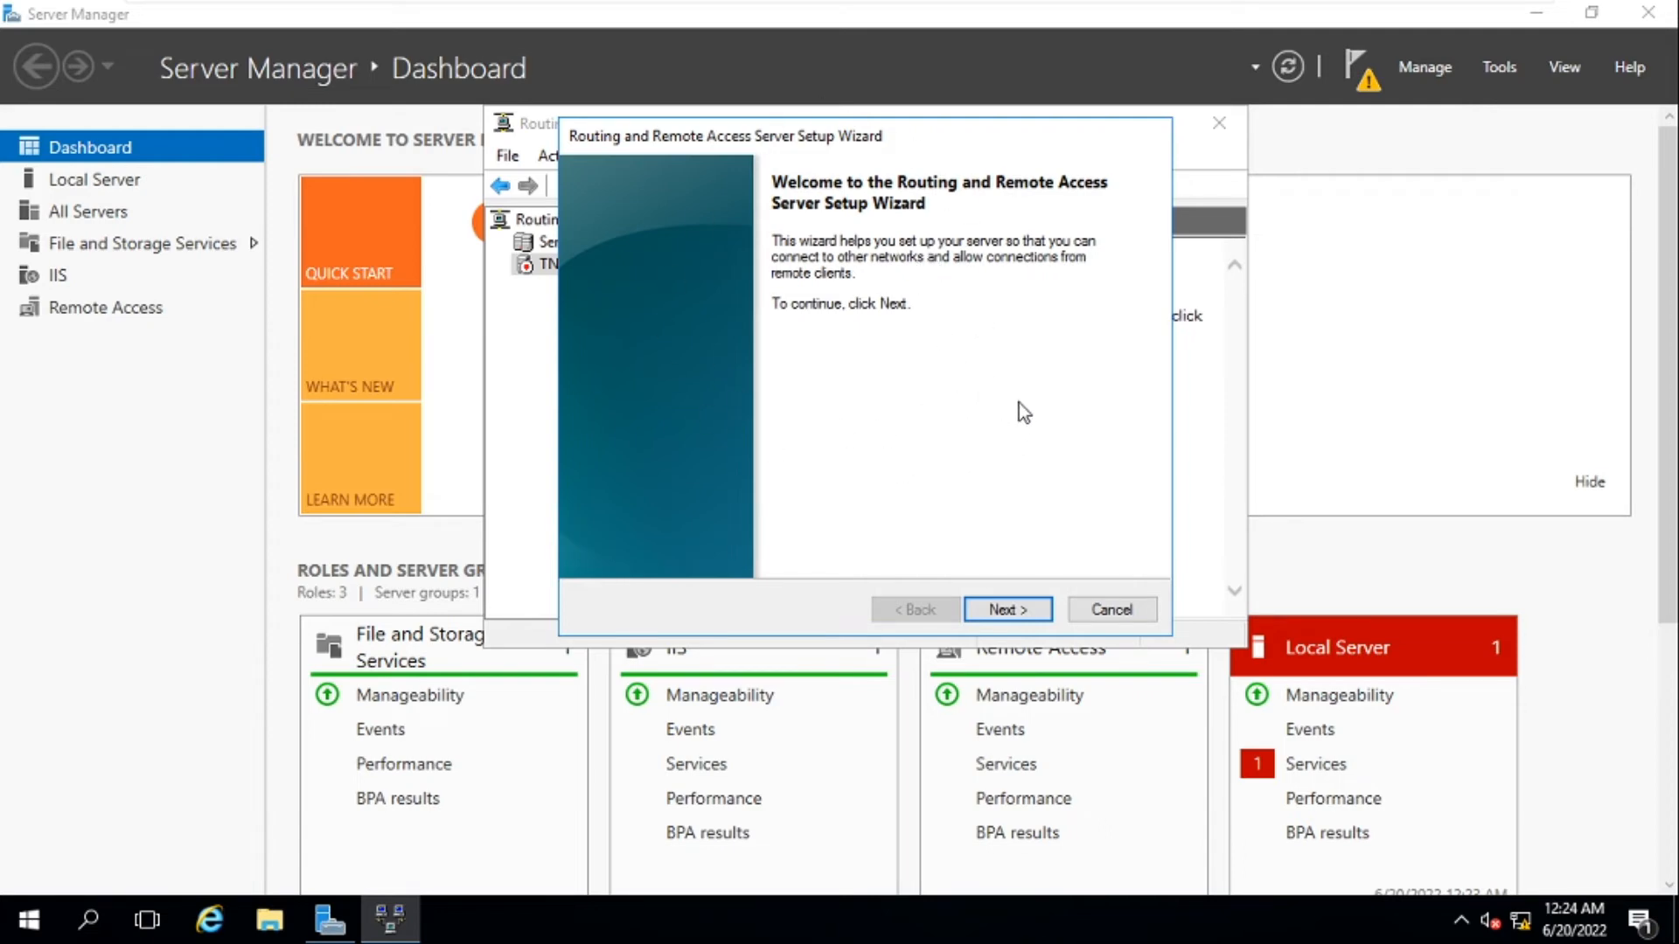
left_click(1007, 610)
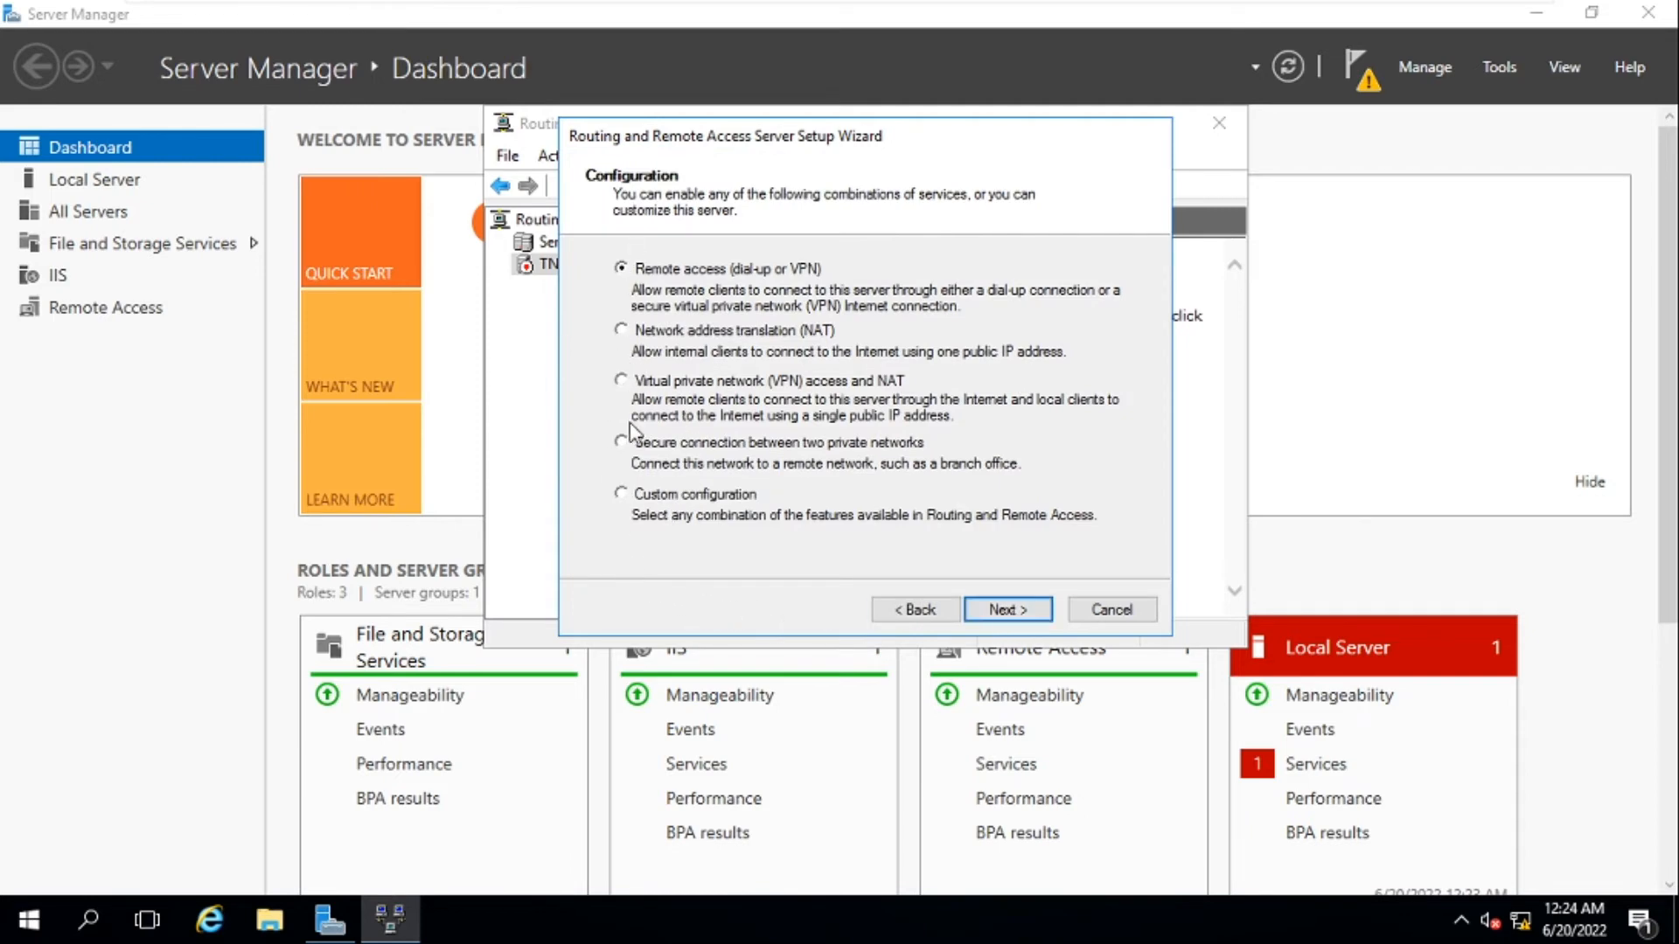
left_click(621, 494)
left_click(1022, 611)
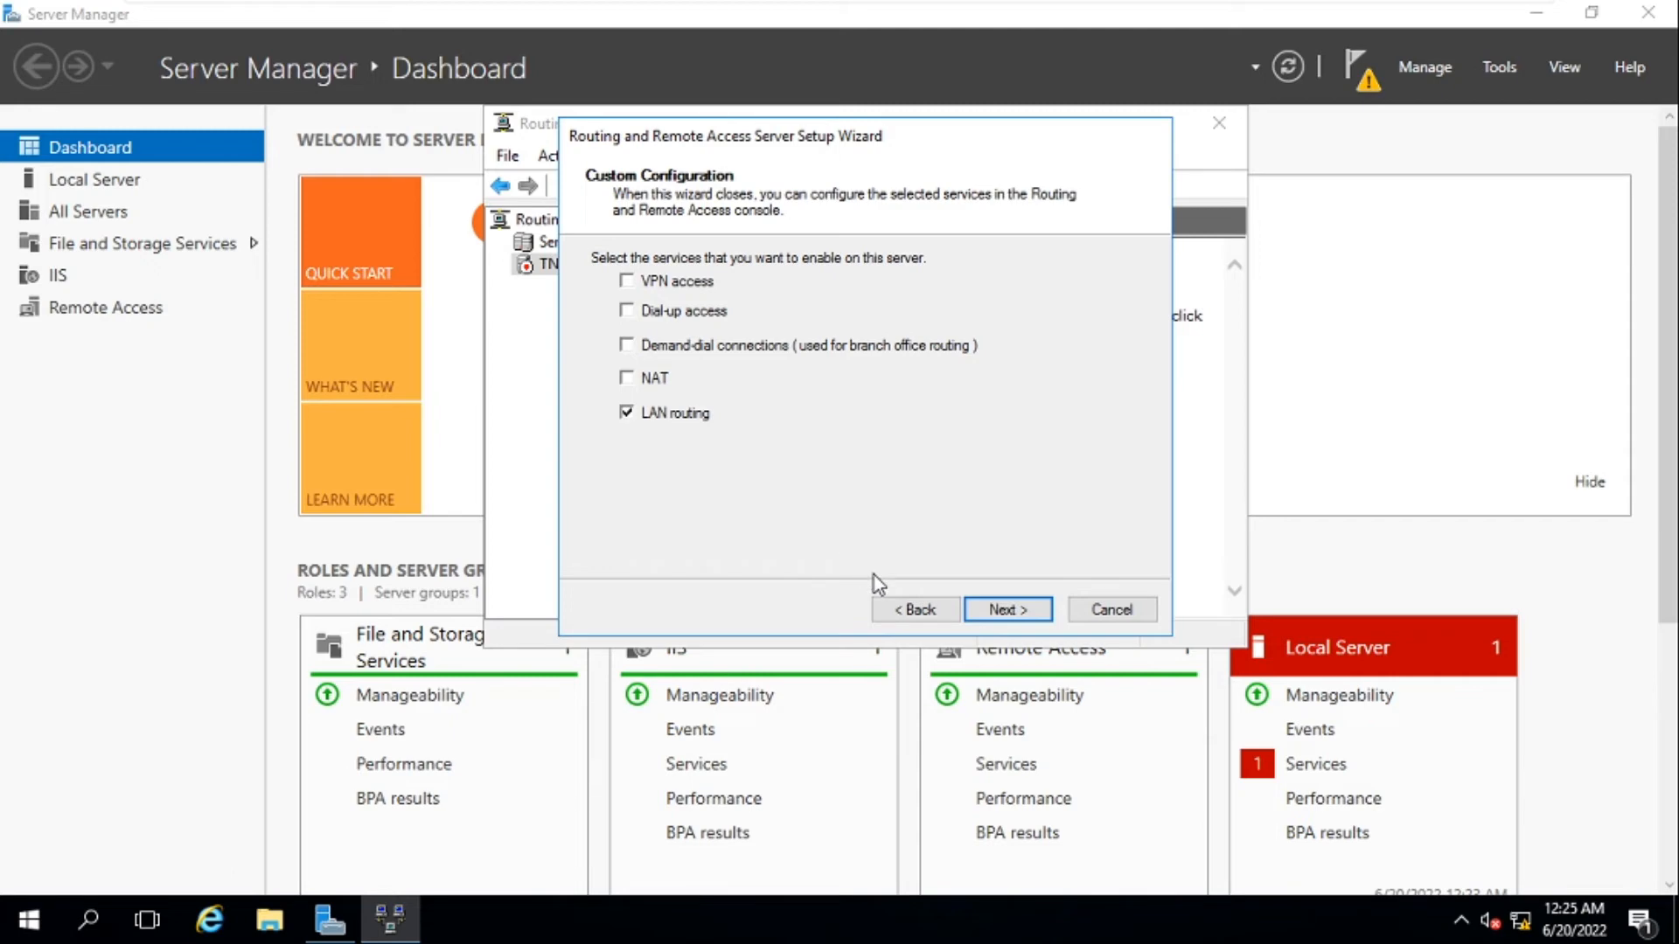
Complete the setup wizard with only LAN routing enabled and start the Routing and Remote Access service
left_click(1019, 616)
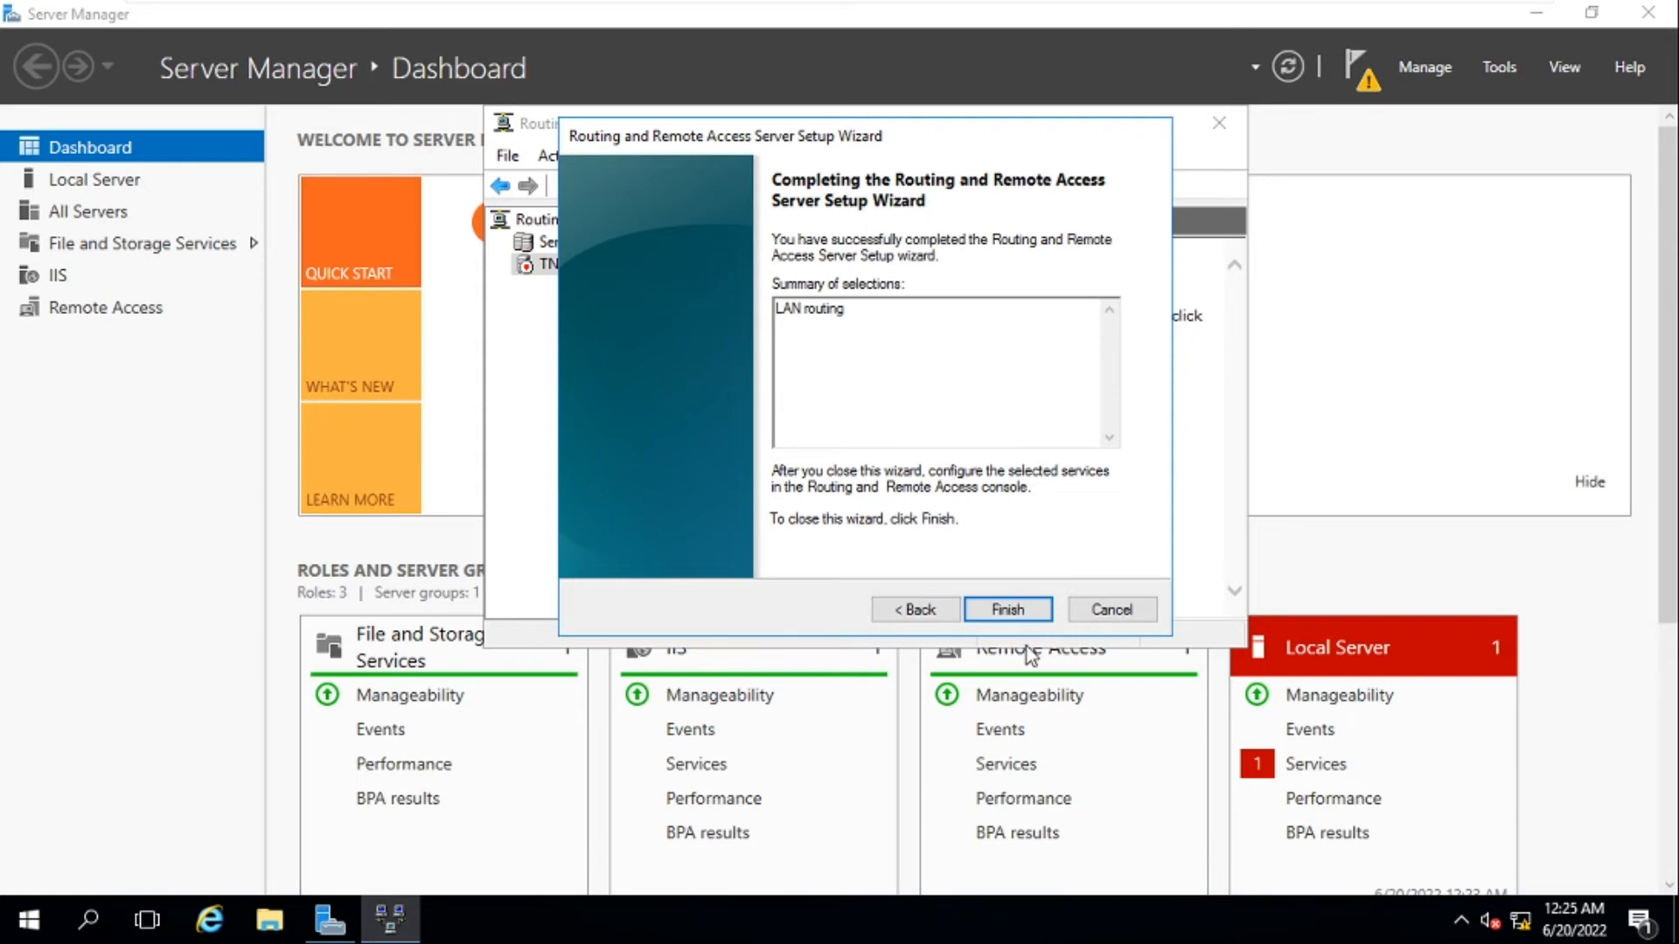
left_click(1014, 614)
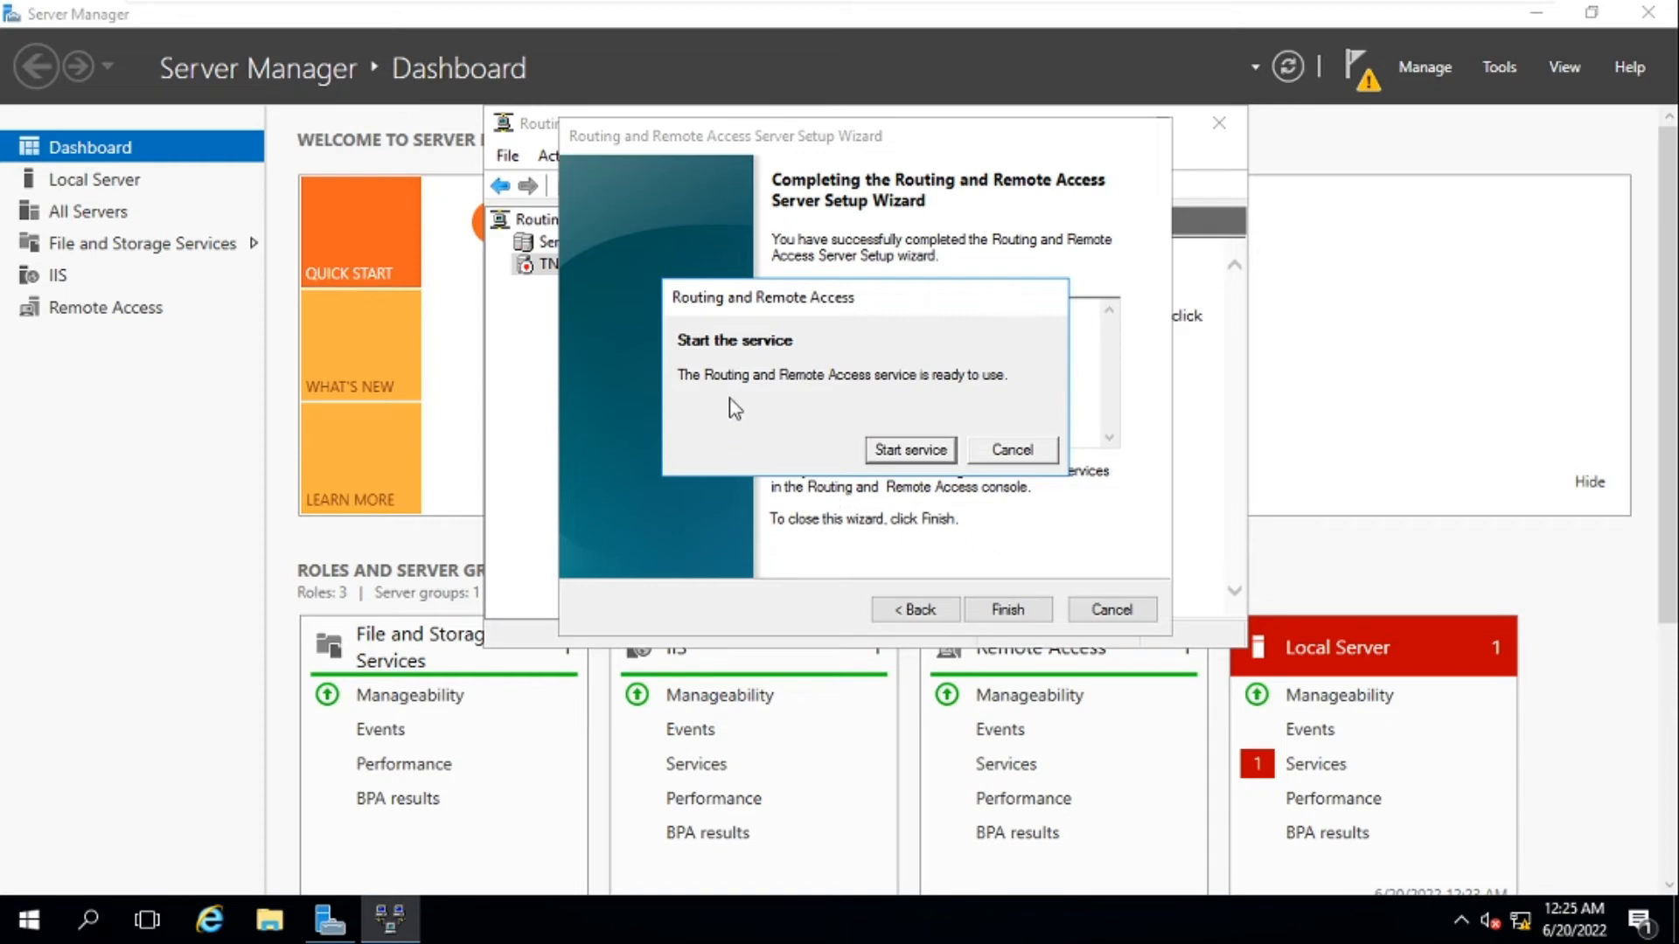
left_click(909, 450)
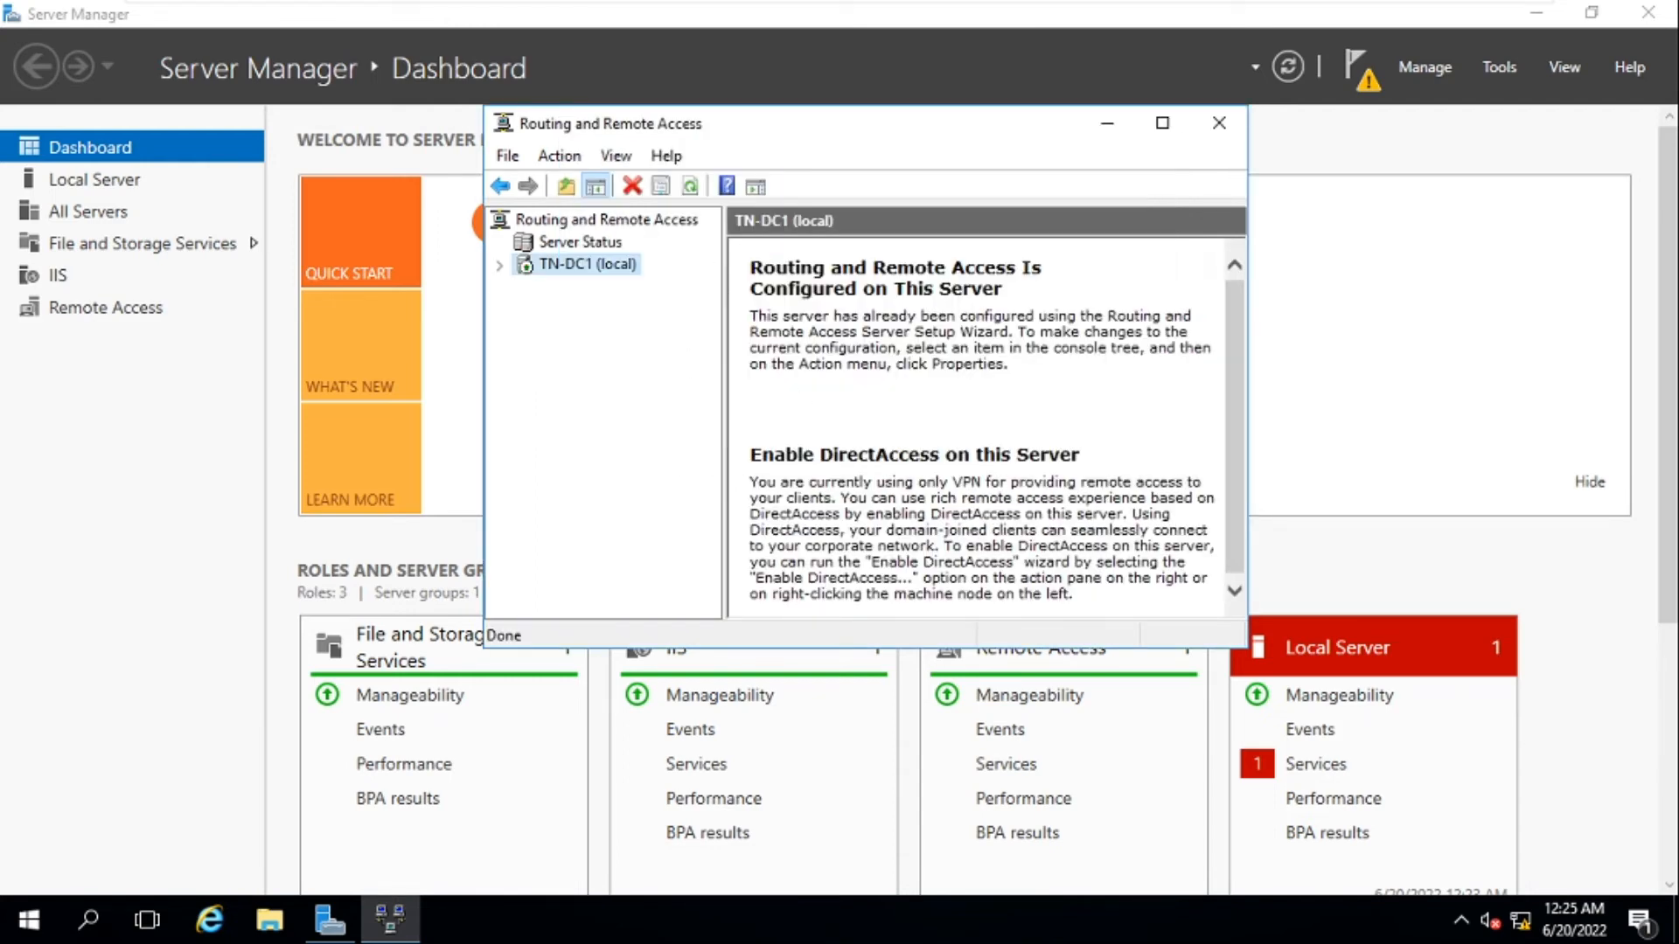
Maximize the Routing and Remote Access console and view the network interfaces of TN-DC1
left_click(1162, 124)
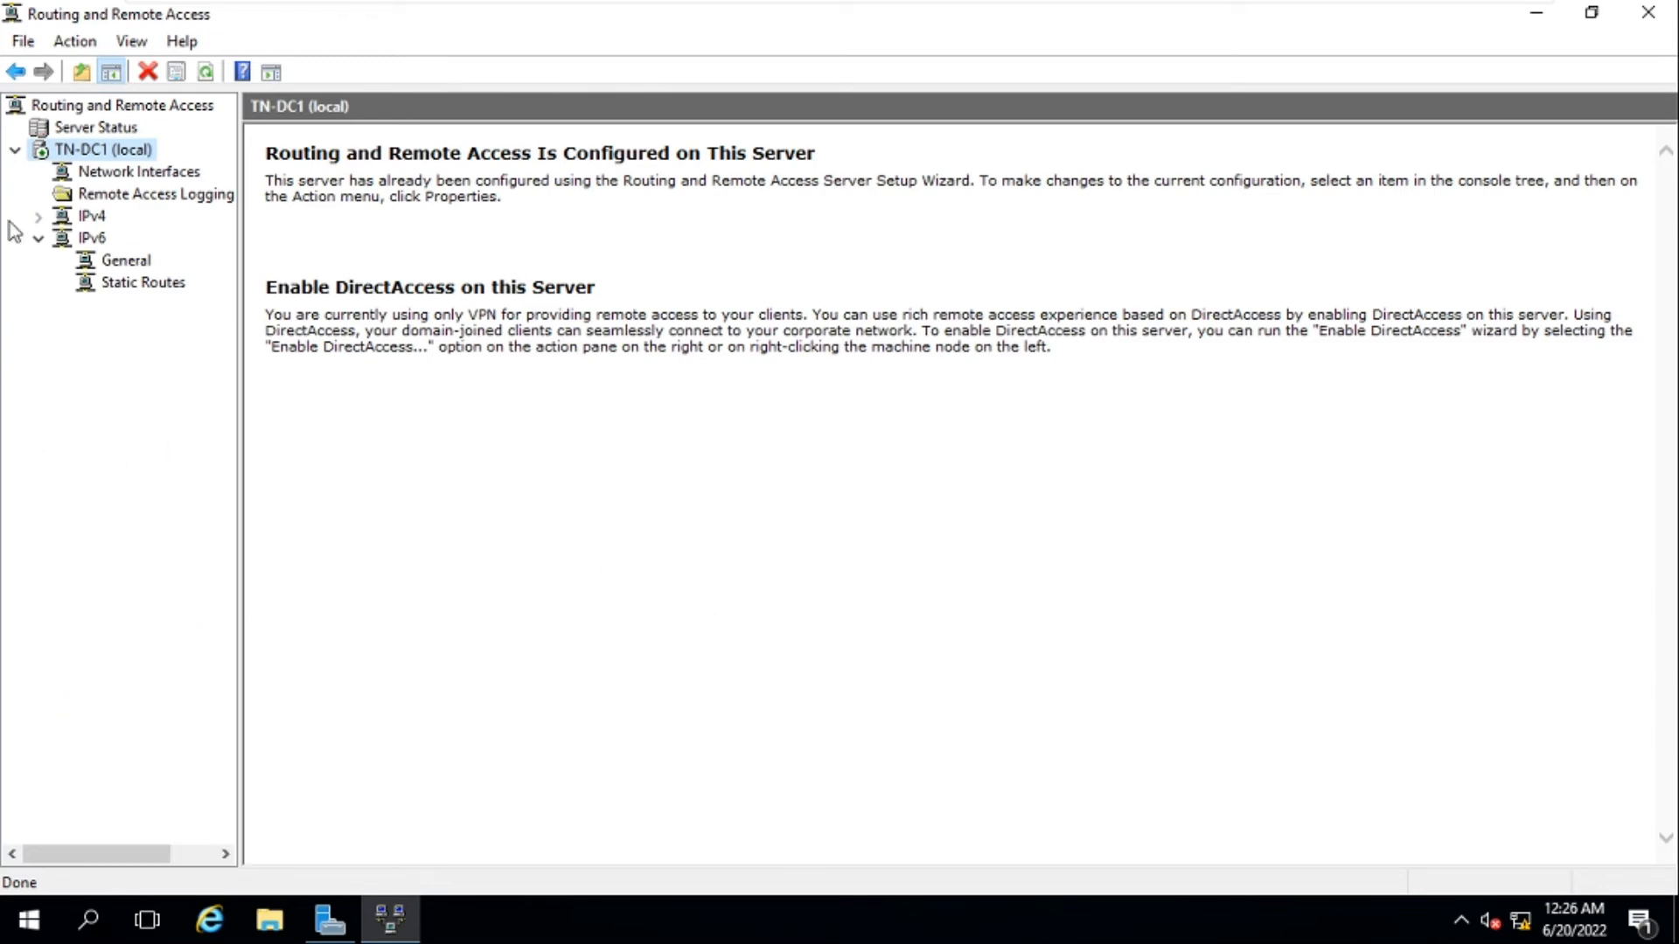
left_click(120, 177)
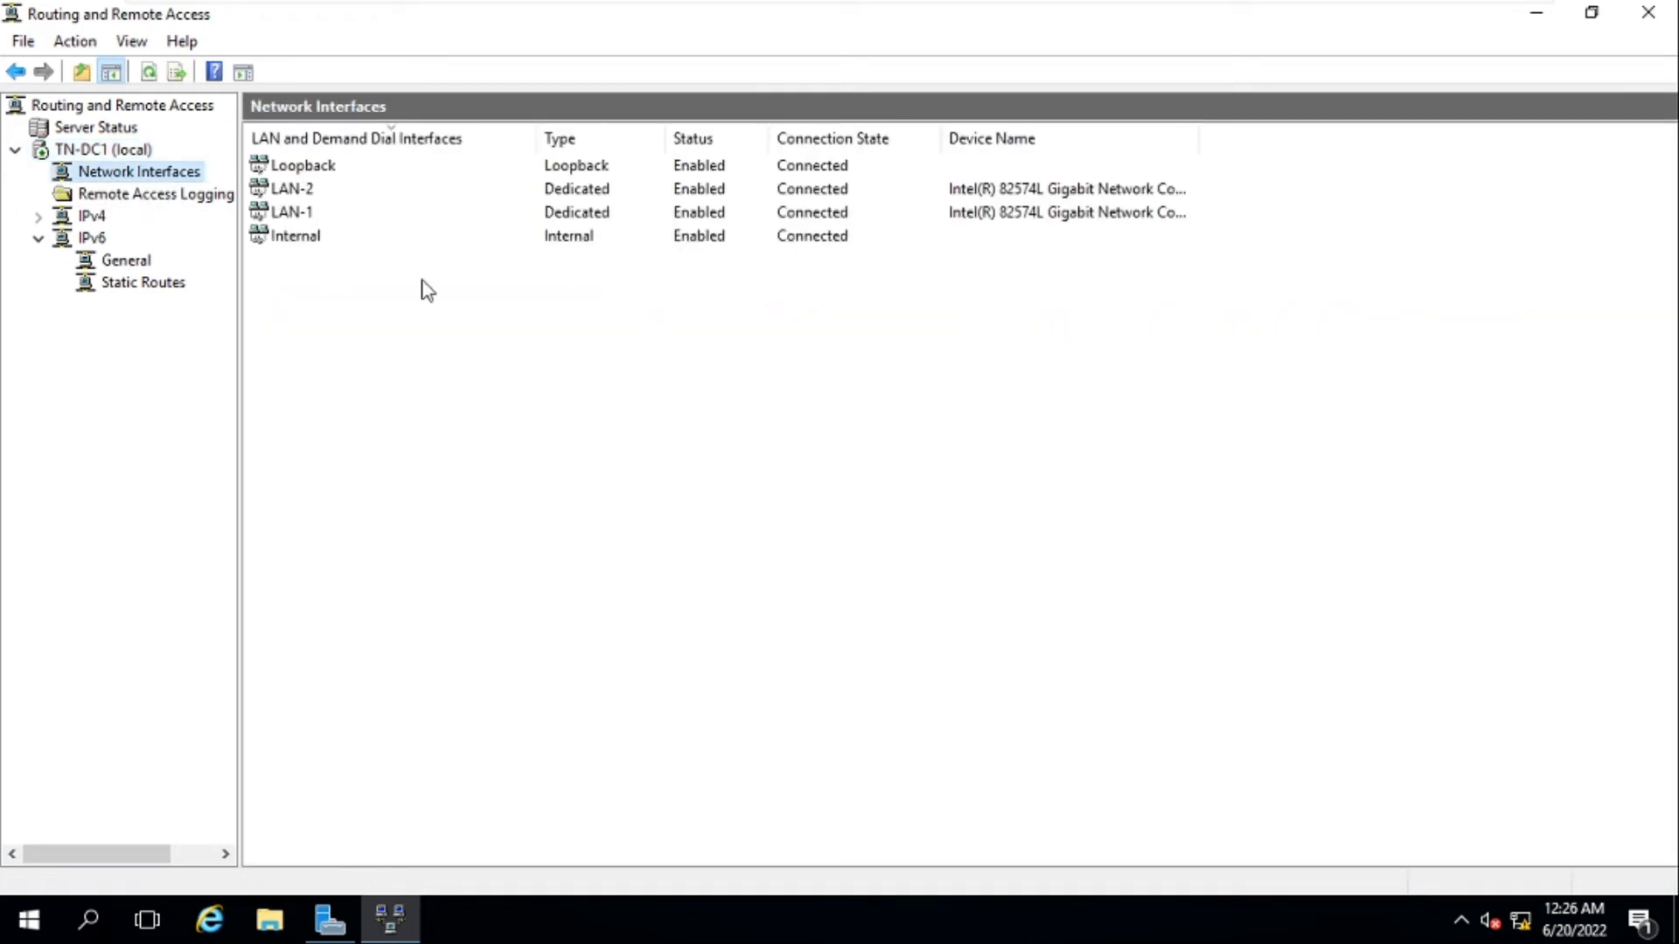
left_click(313, 215)
left_click(304, 190)
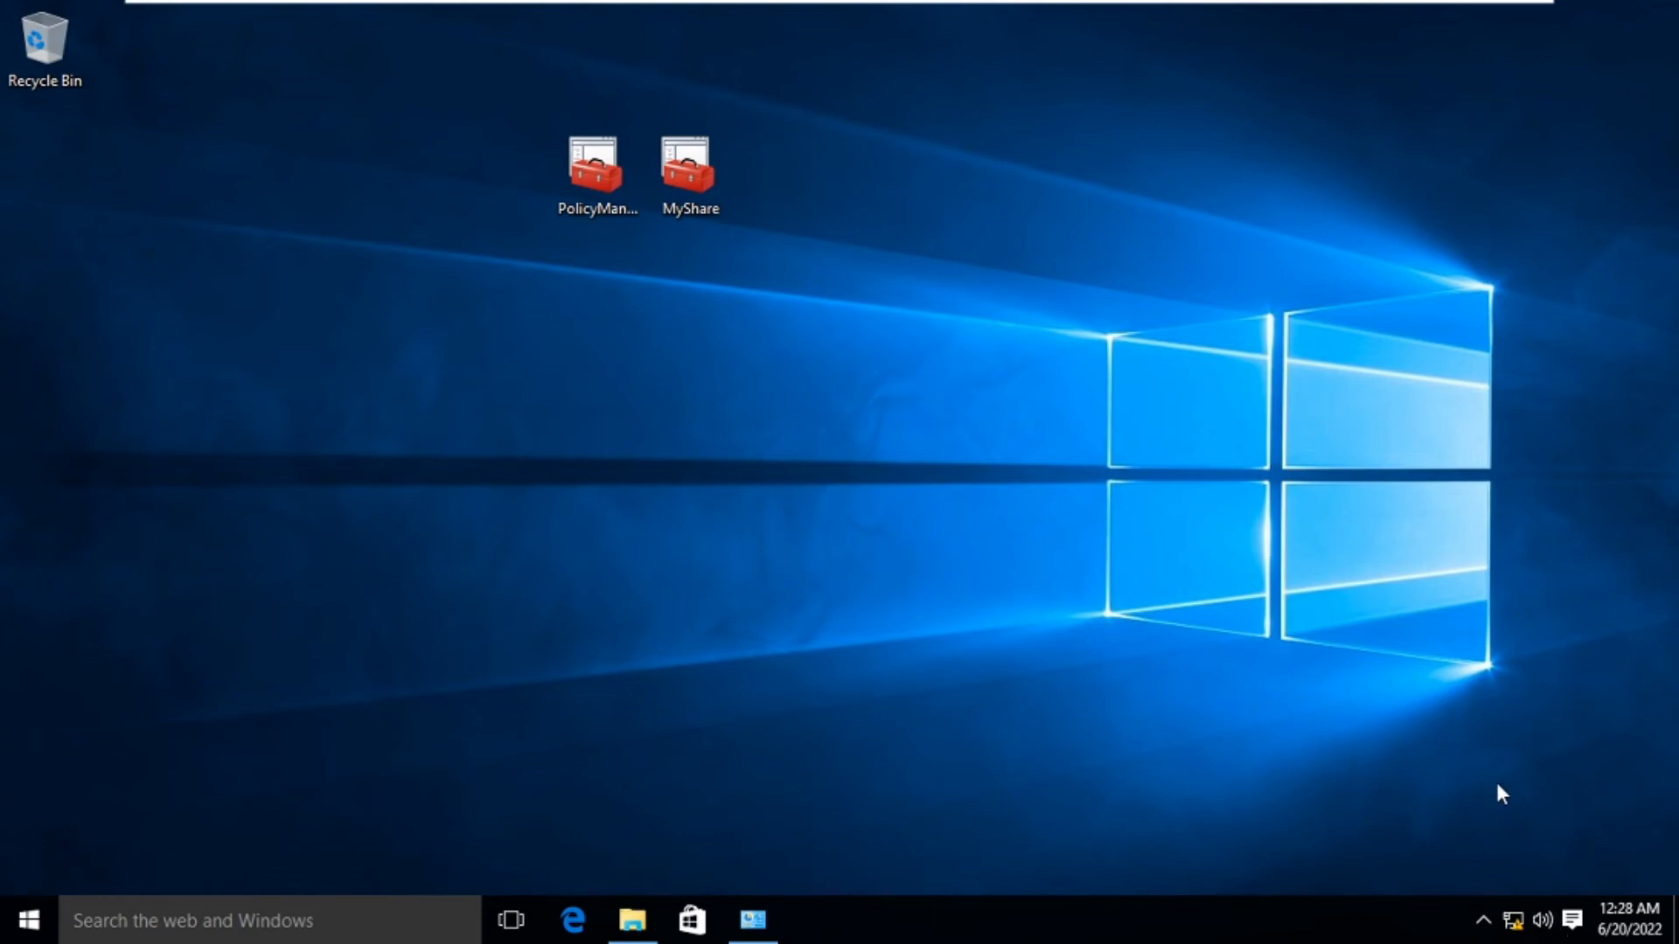
On the Windows 10 client, open the Internet Protocol Version 4 (TCP/IPv4) properties of the Ethernet0 adapter
right_click(1514, 925)
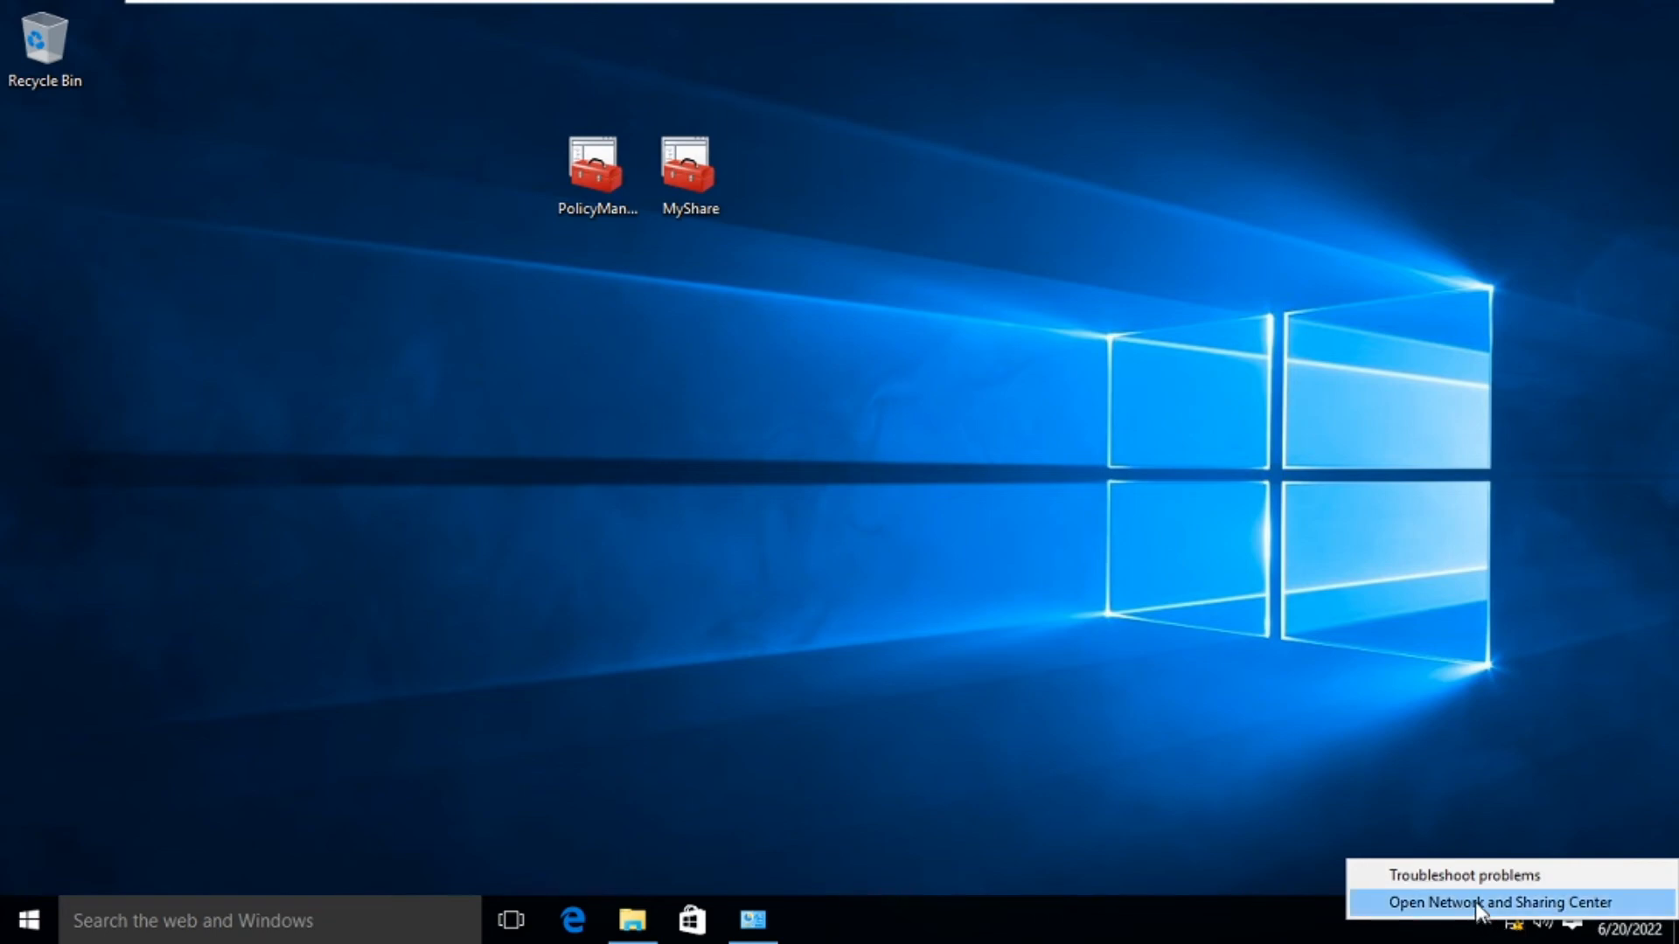
left_click(1476, 903)
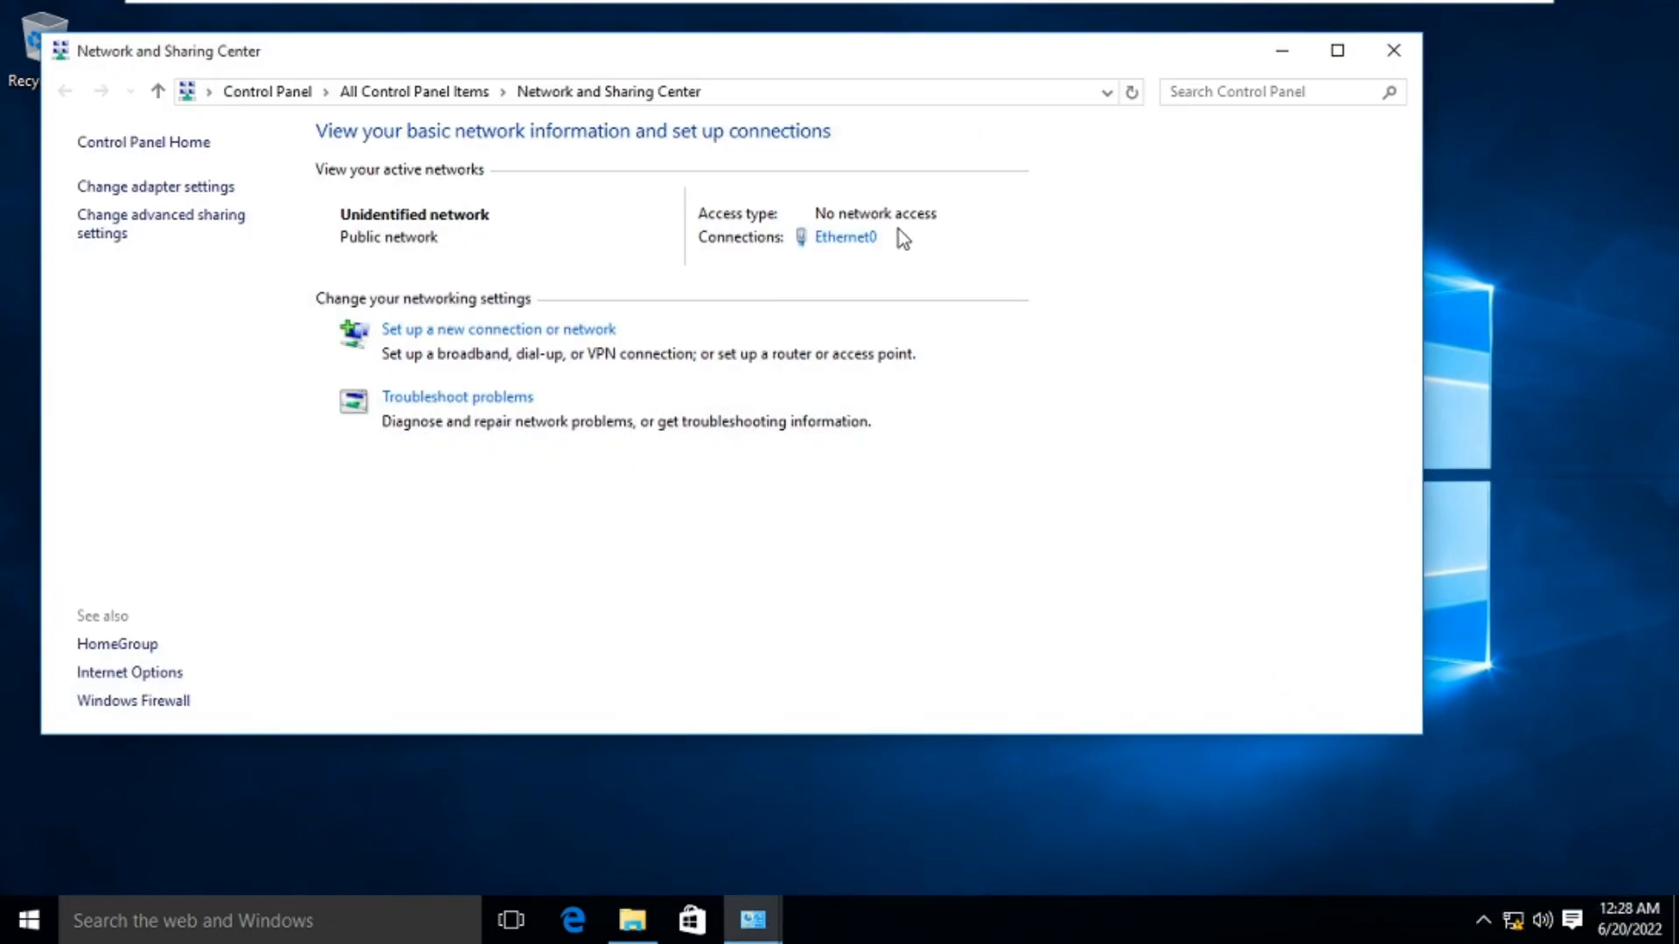
left_click(165, 187)
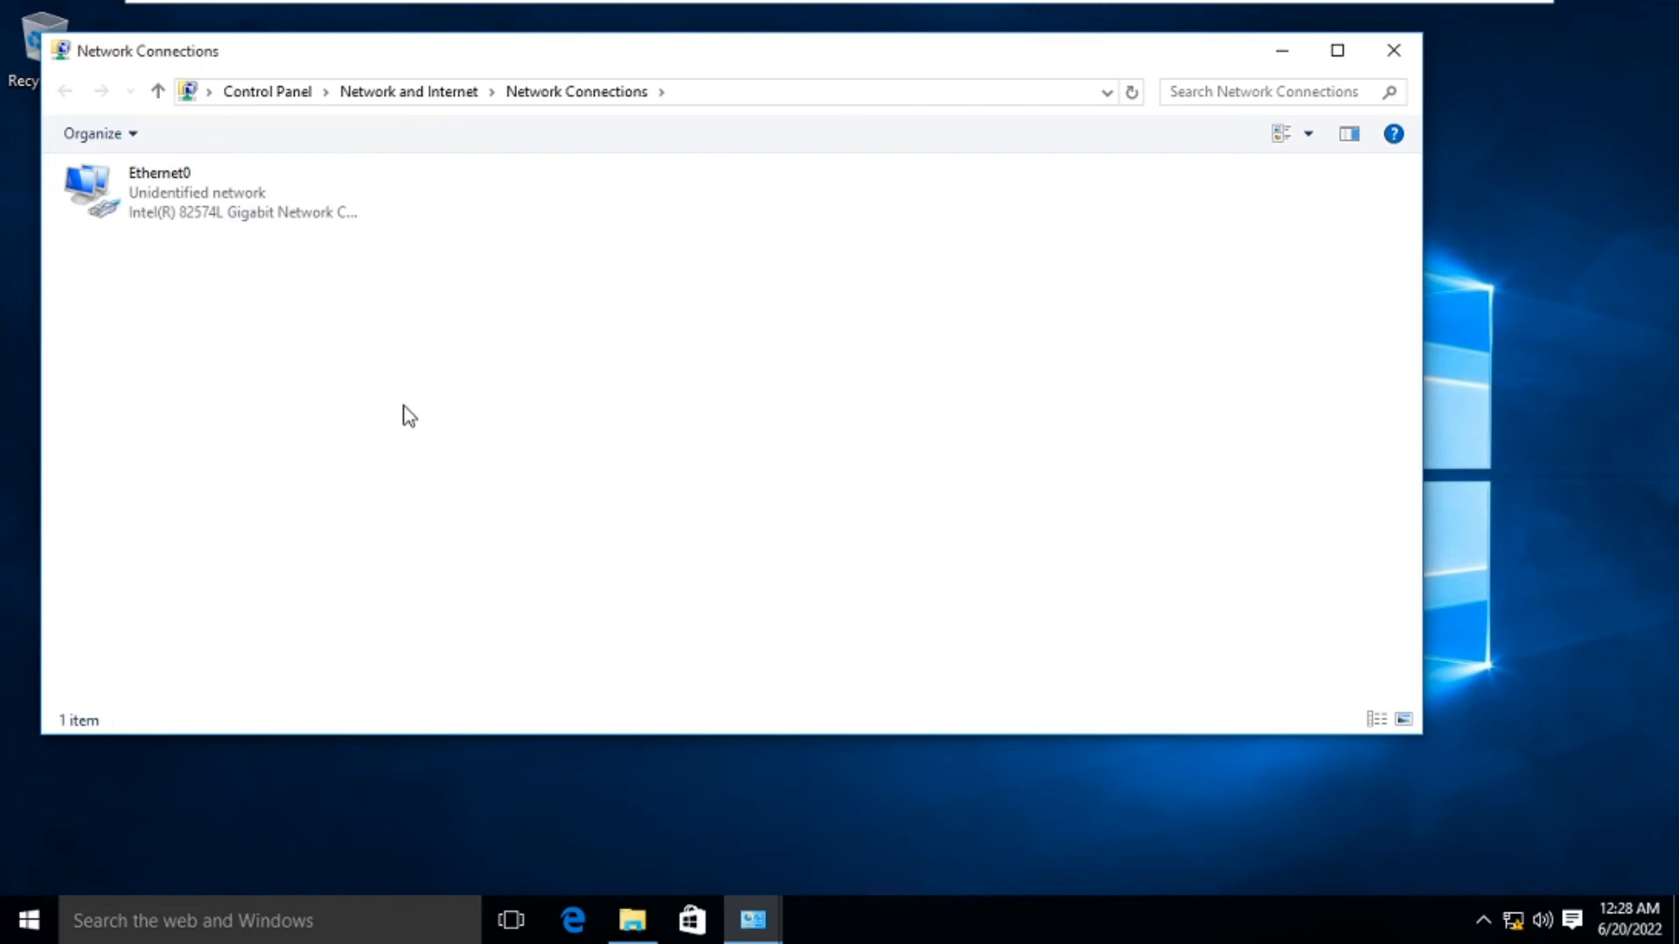
left_click(174, 209)
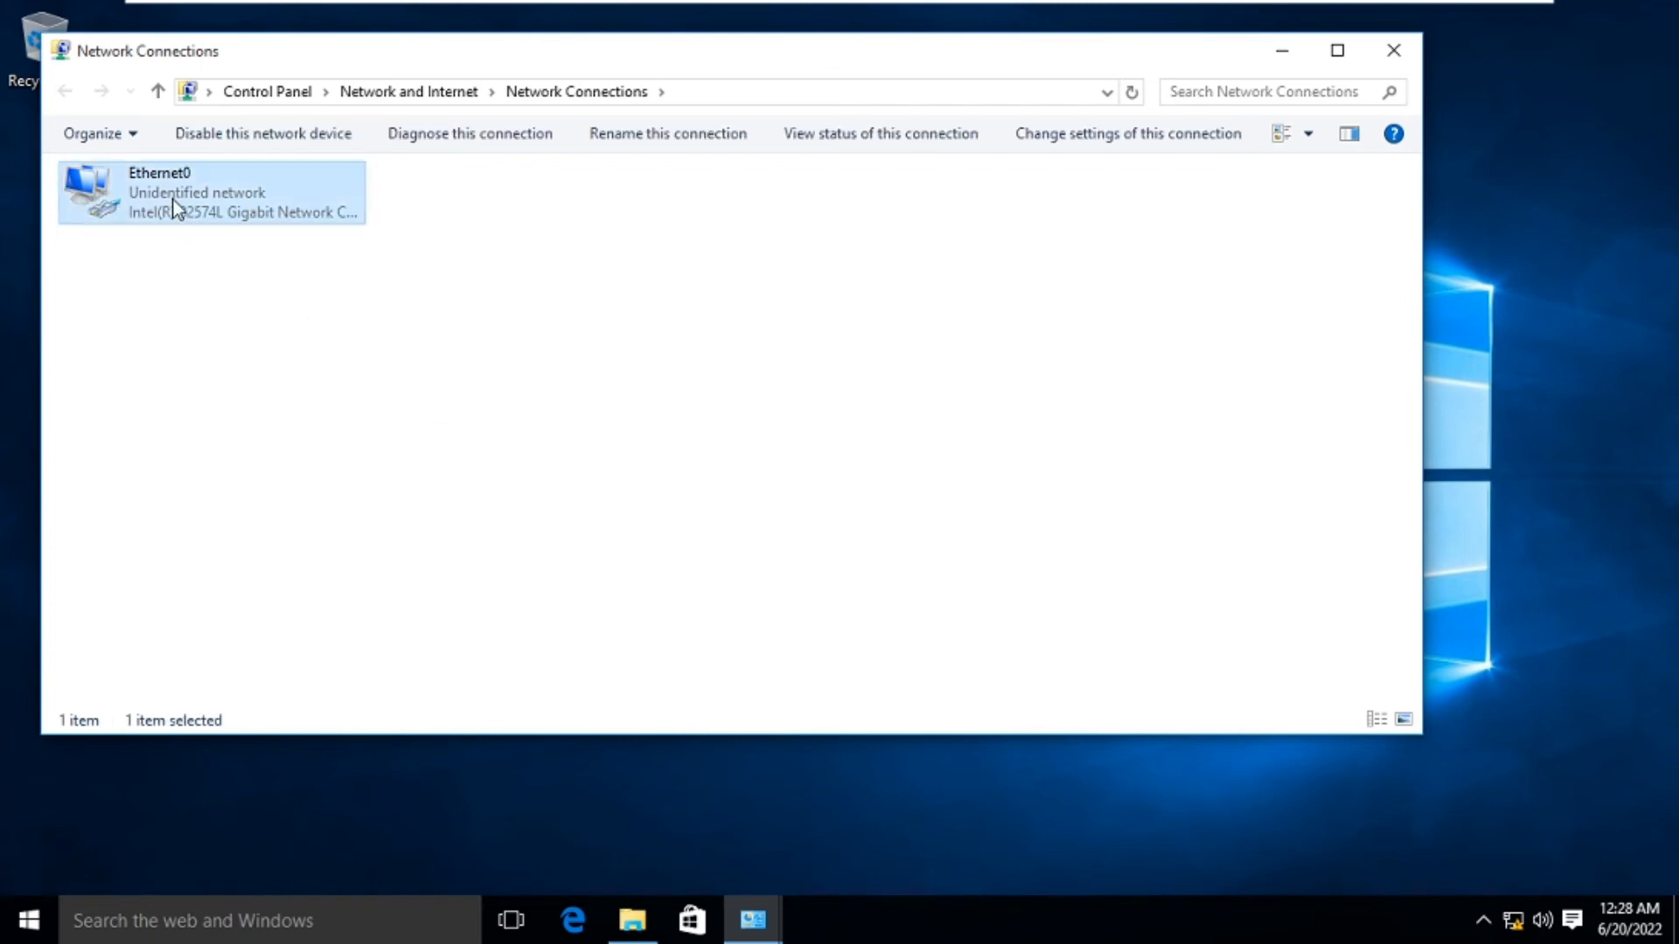
right_click(174, 208)
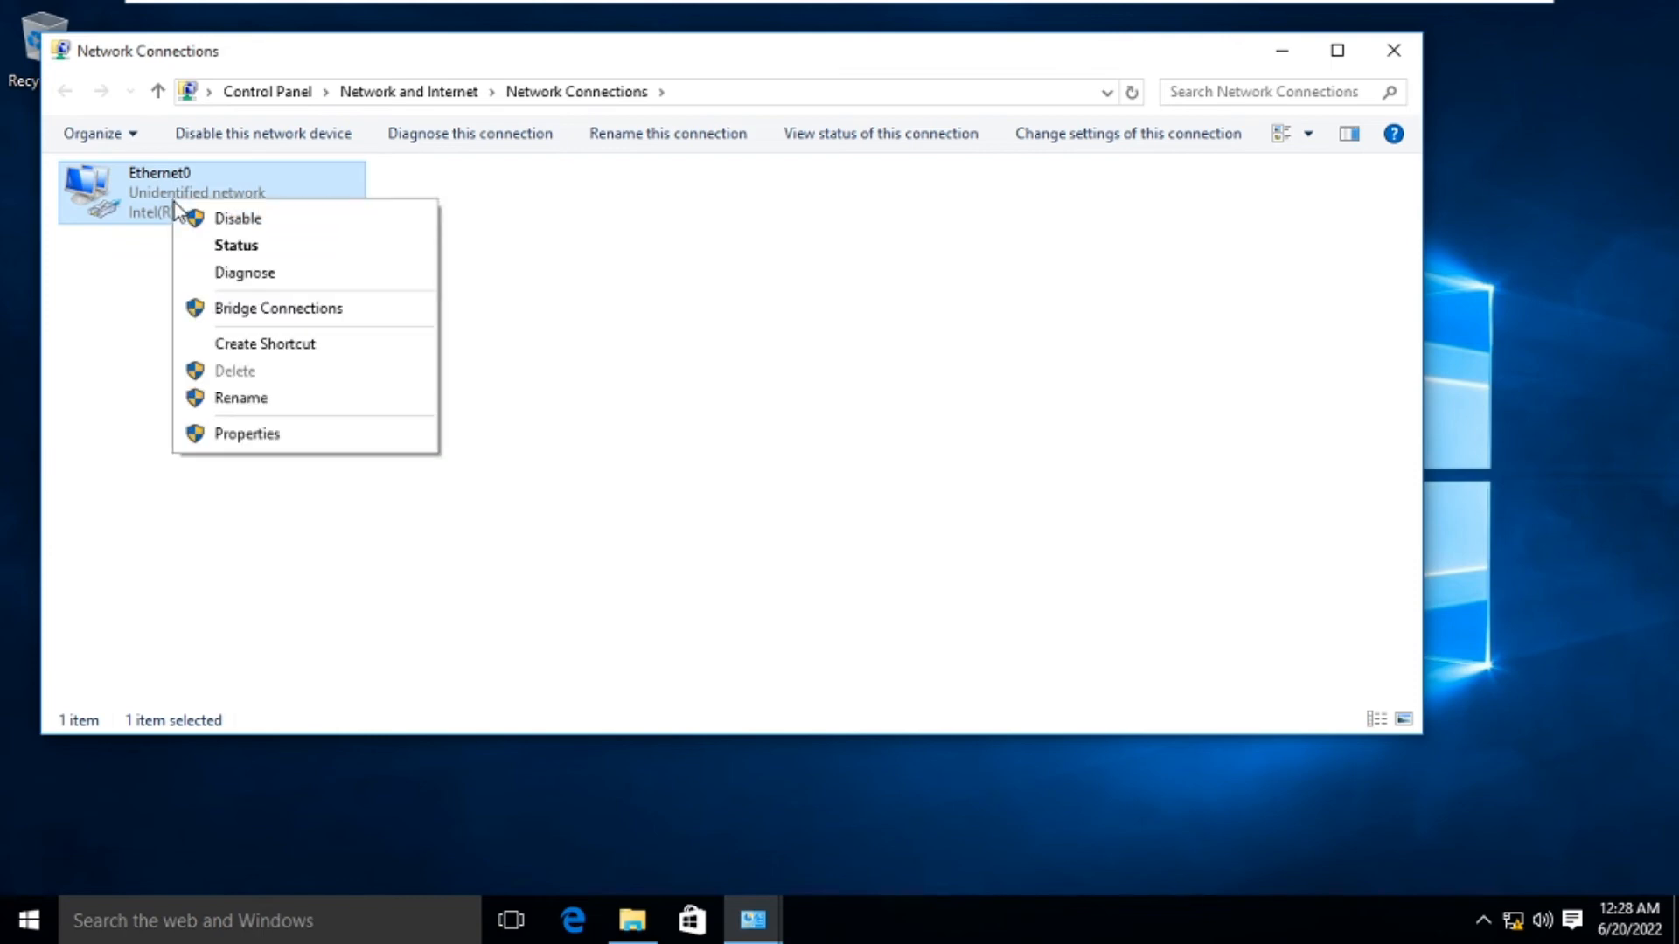
left_click(266, 437)
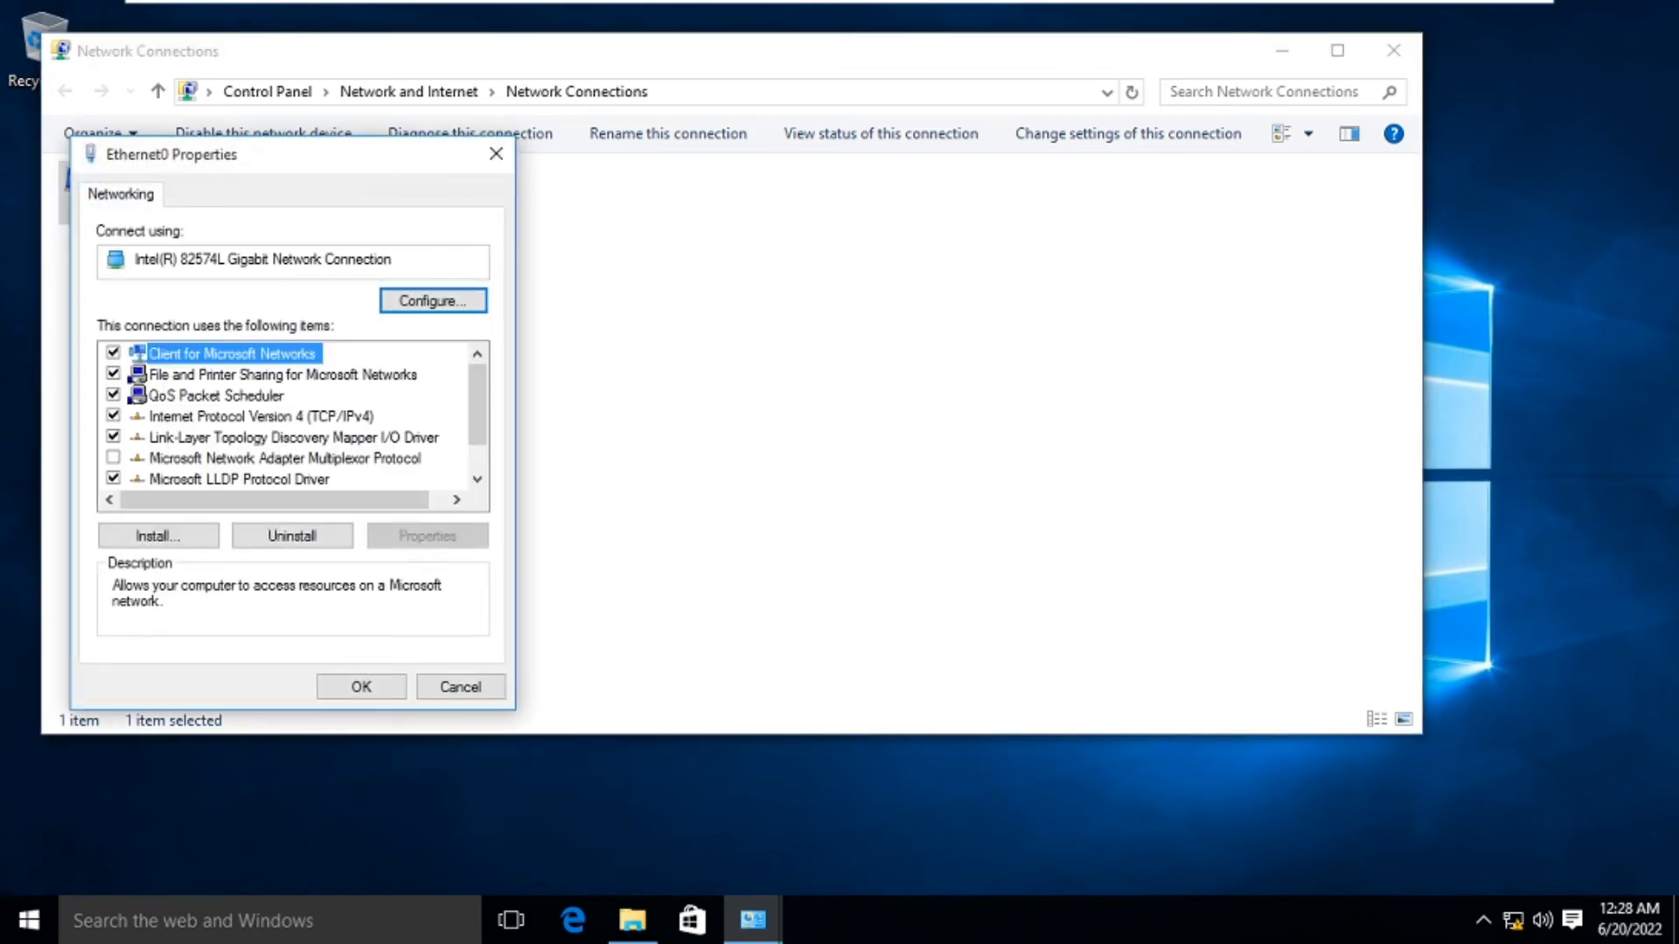
left_click(474, 385)
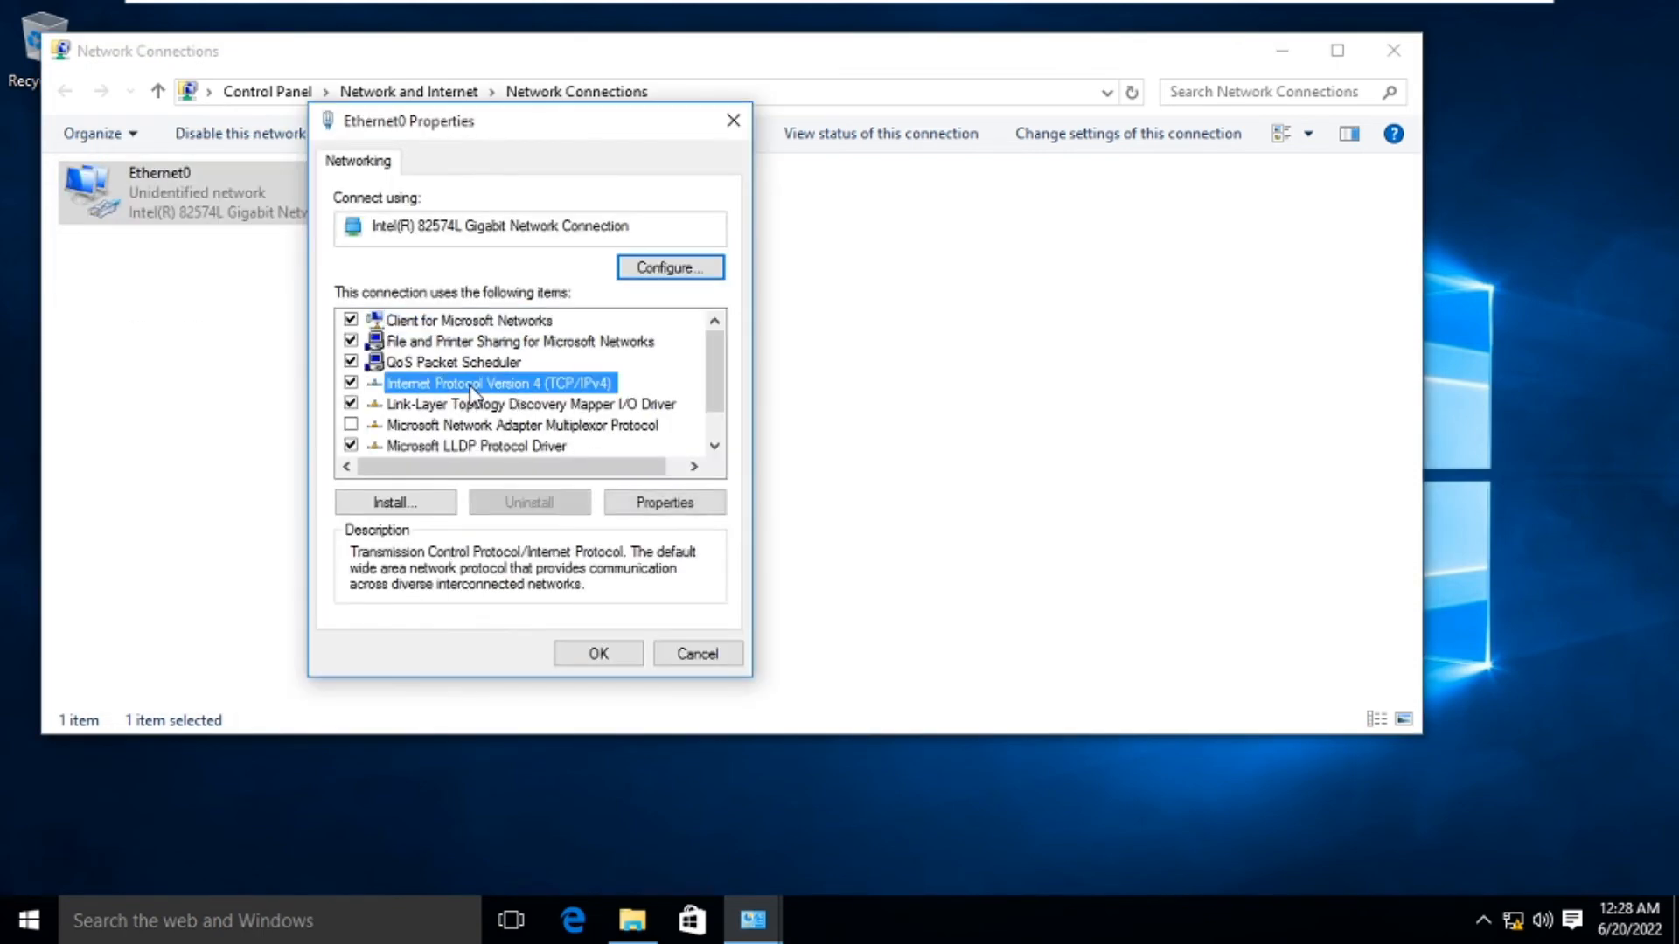
left_click(662, 506)
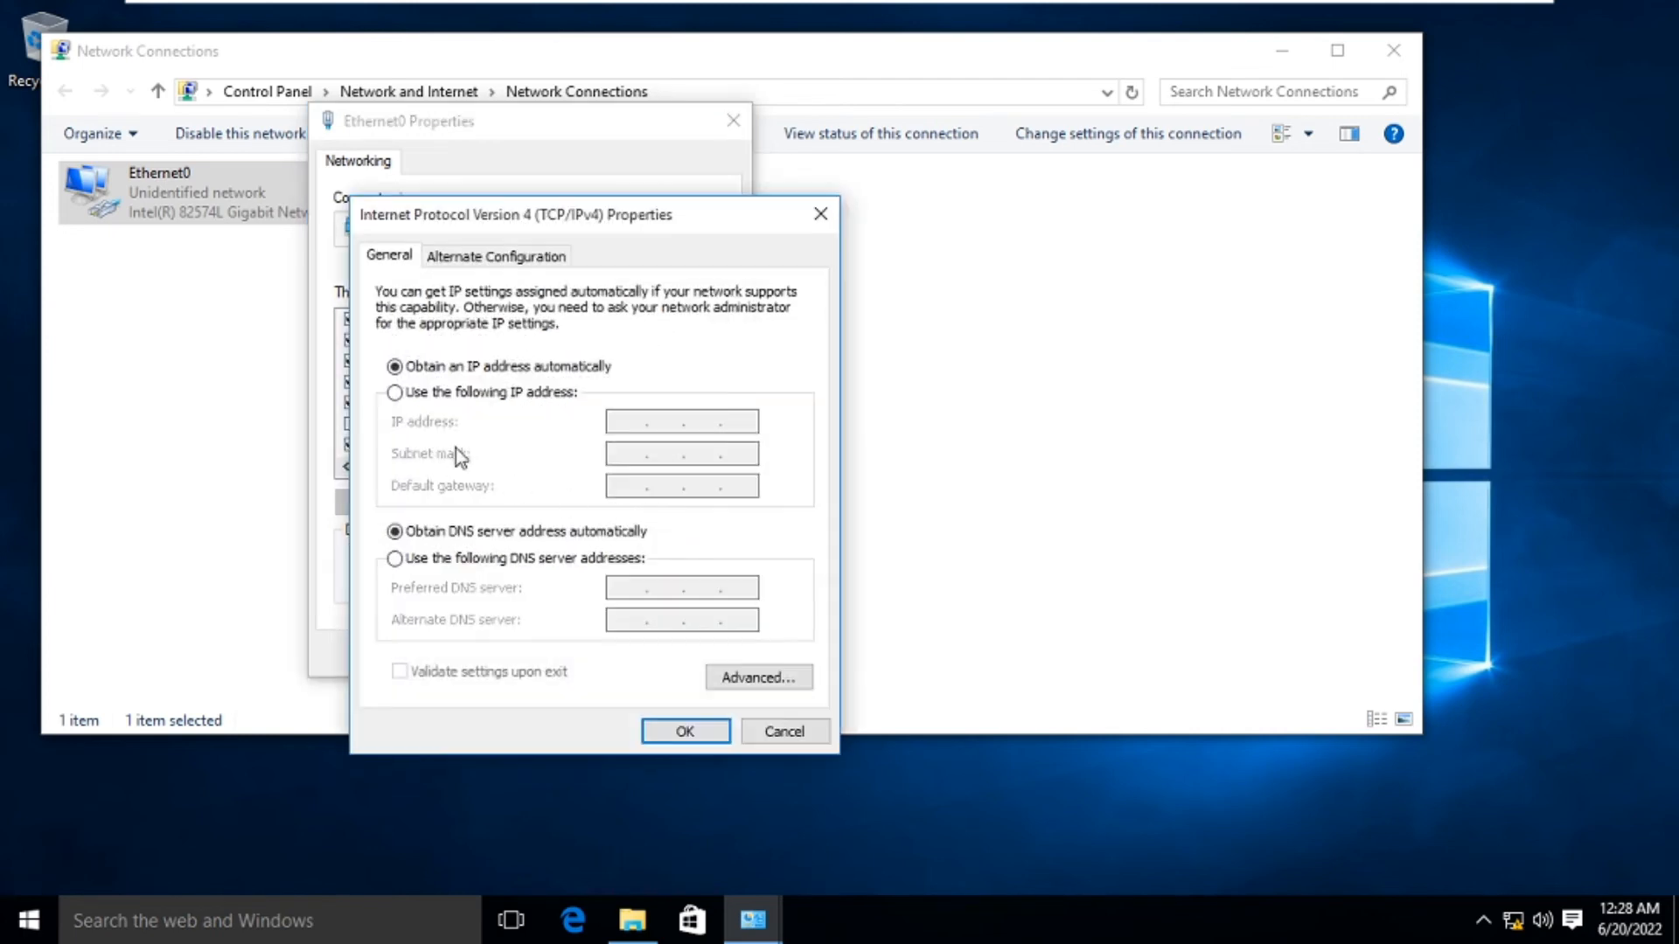
Assign Ethernet0 the static IP address 192.168.1.10 with subnet mask 255.255.255.0 and default gateway 192.168.1.1, and apply the settings
left_click(396, 392)
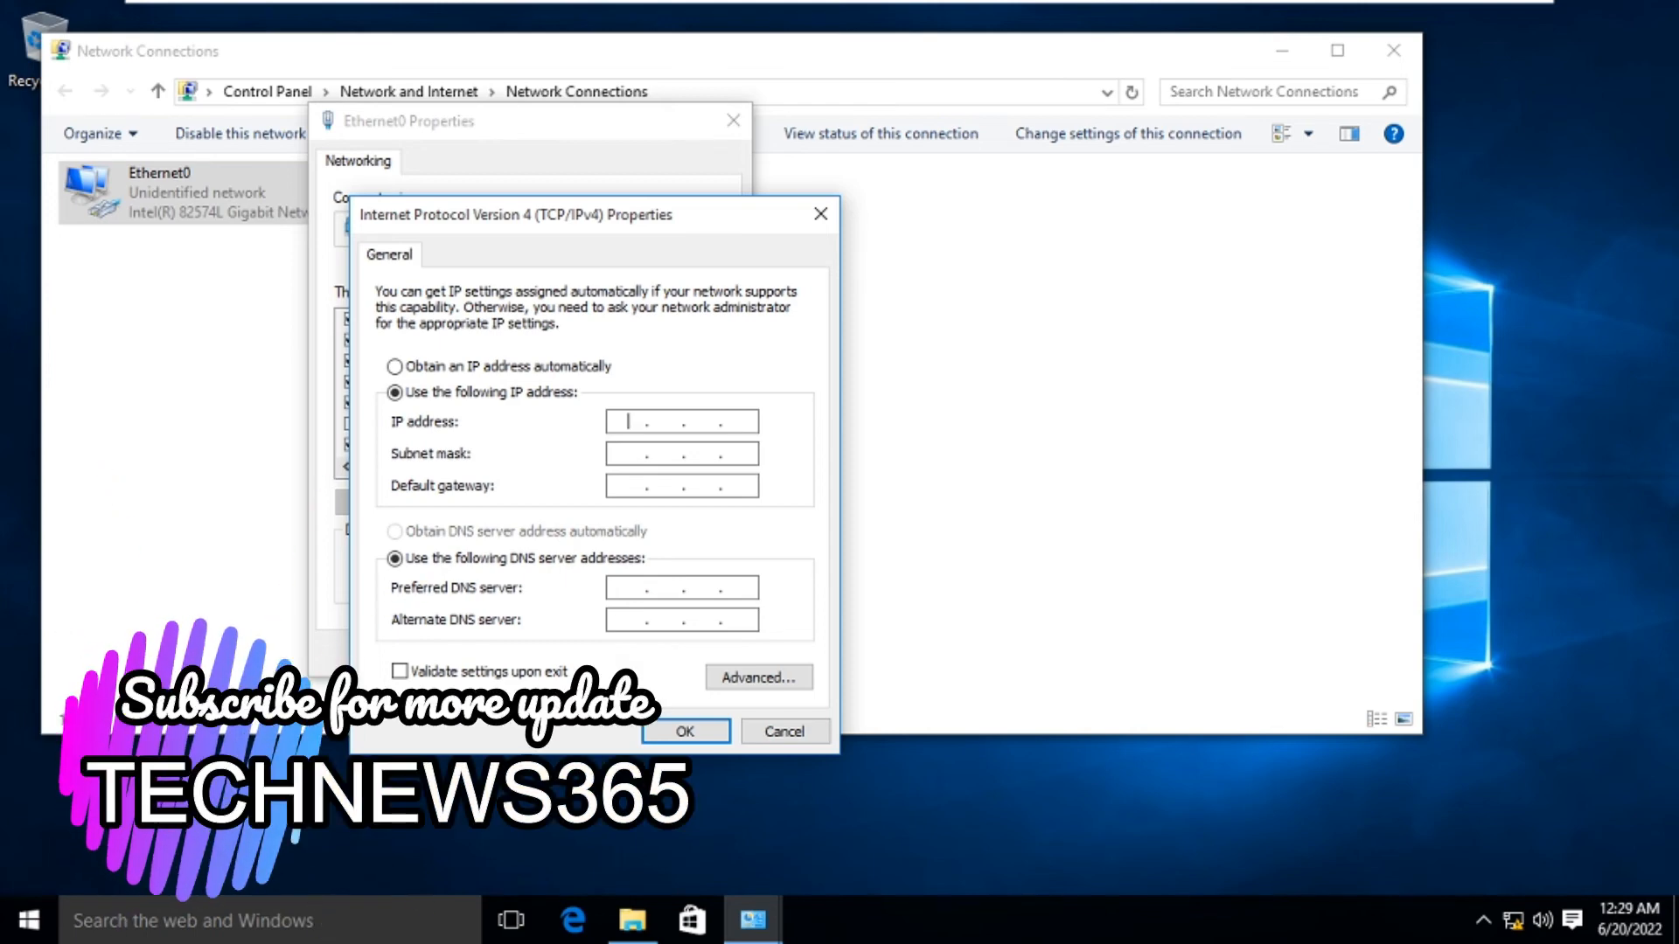
type("19")
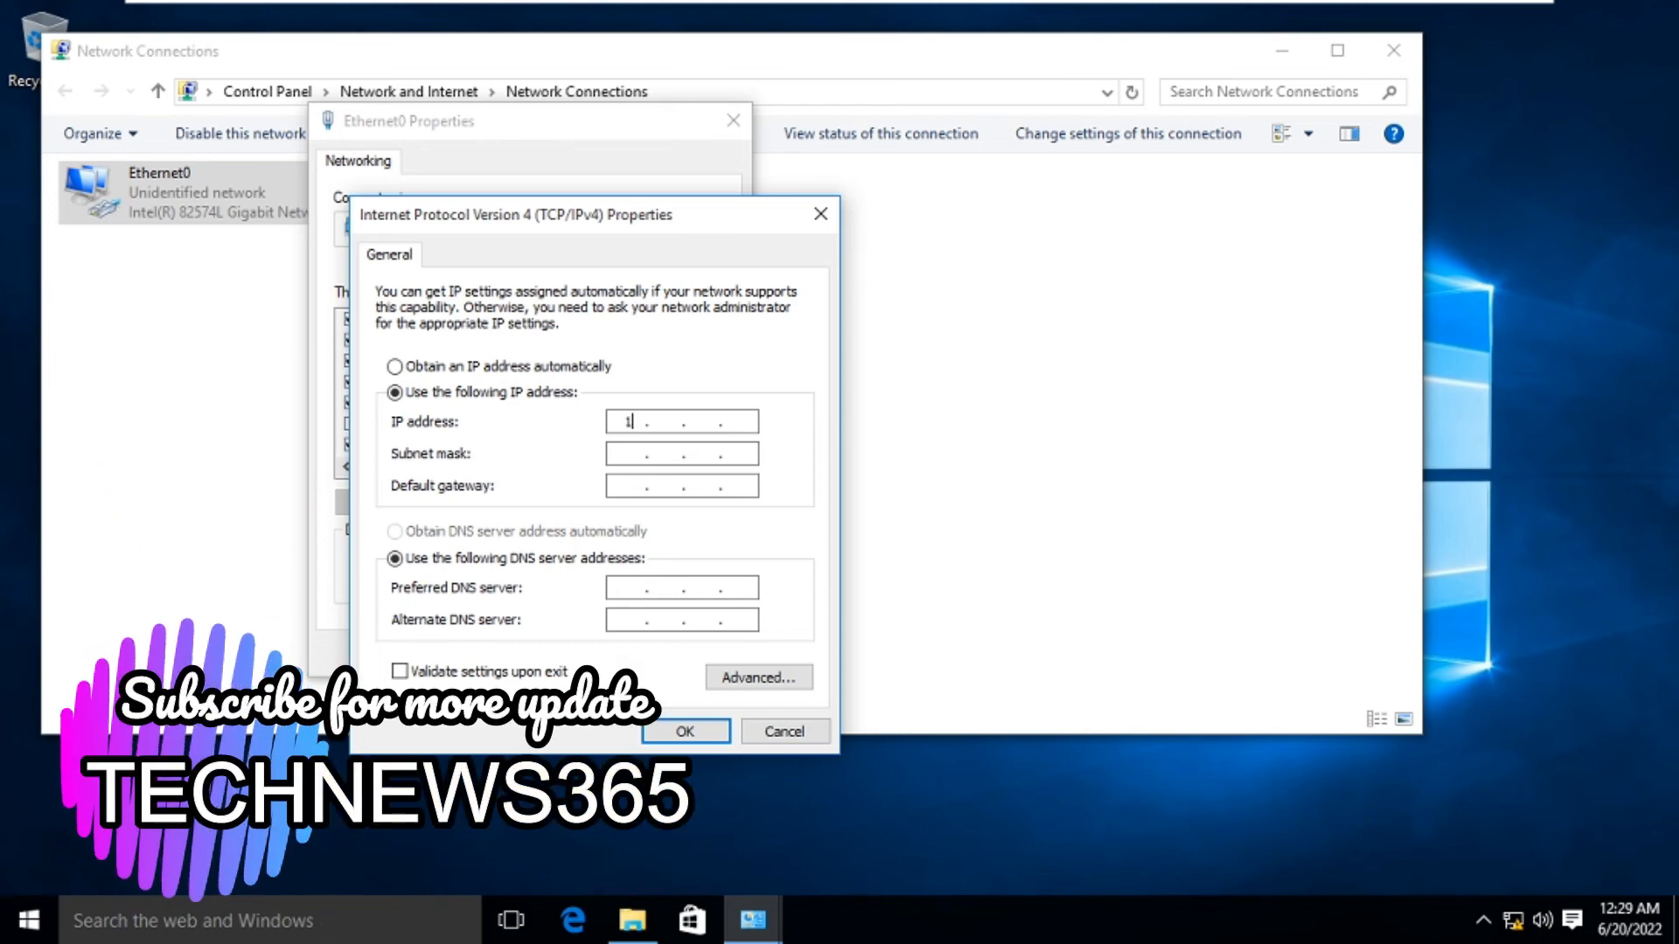
type("2.1")
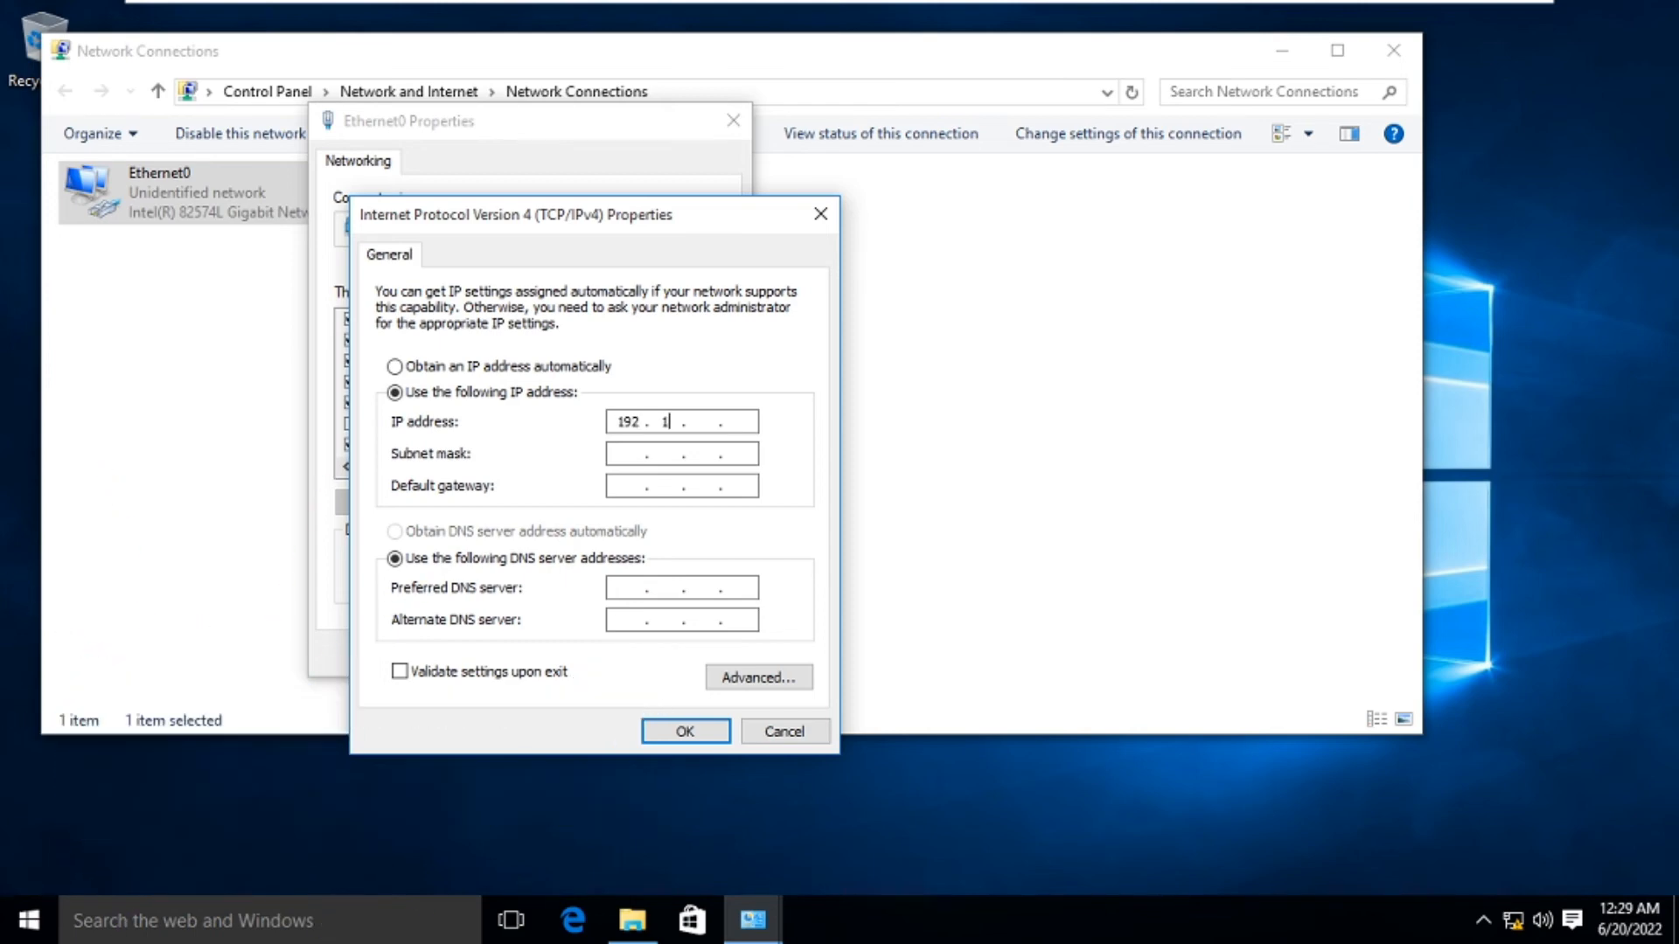
type("68.1.10")
key("Tab")
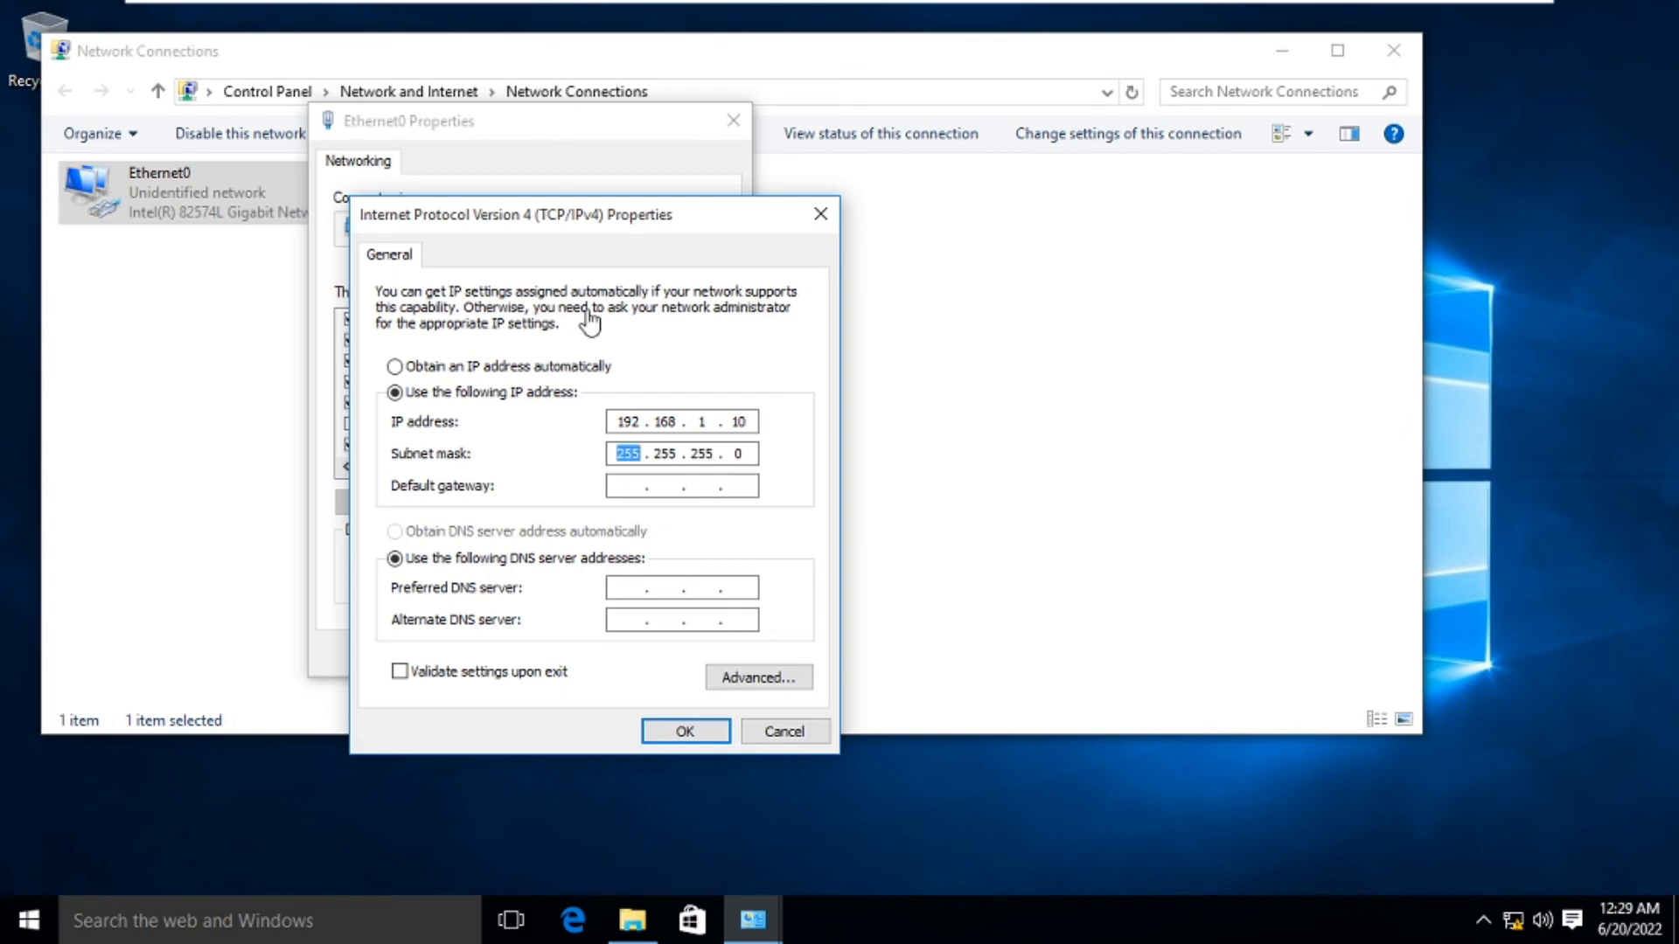
left_click(639, 497)
type("192.168.1.1")
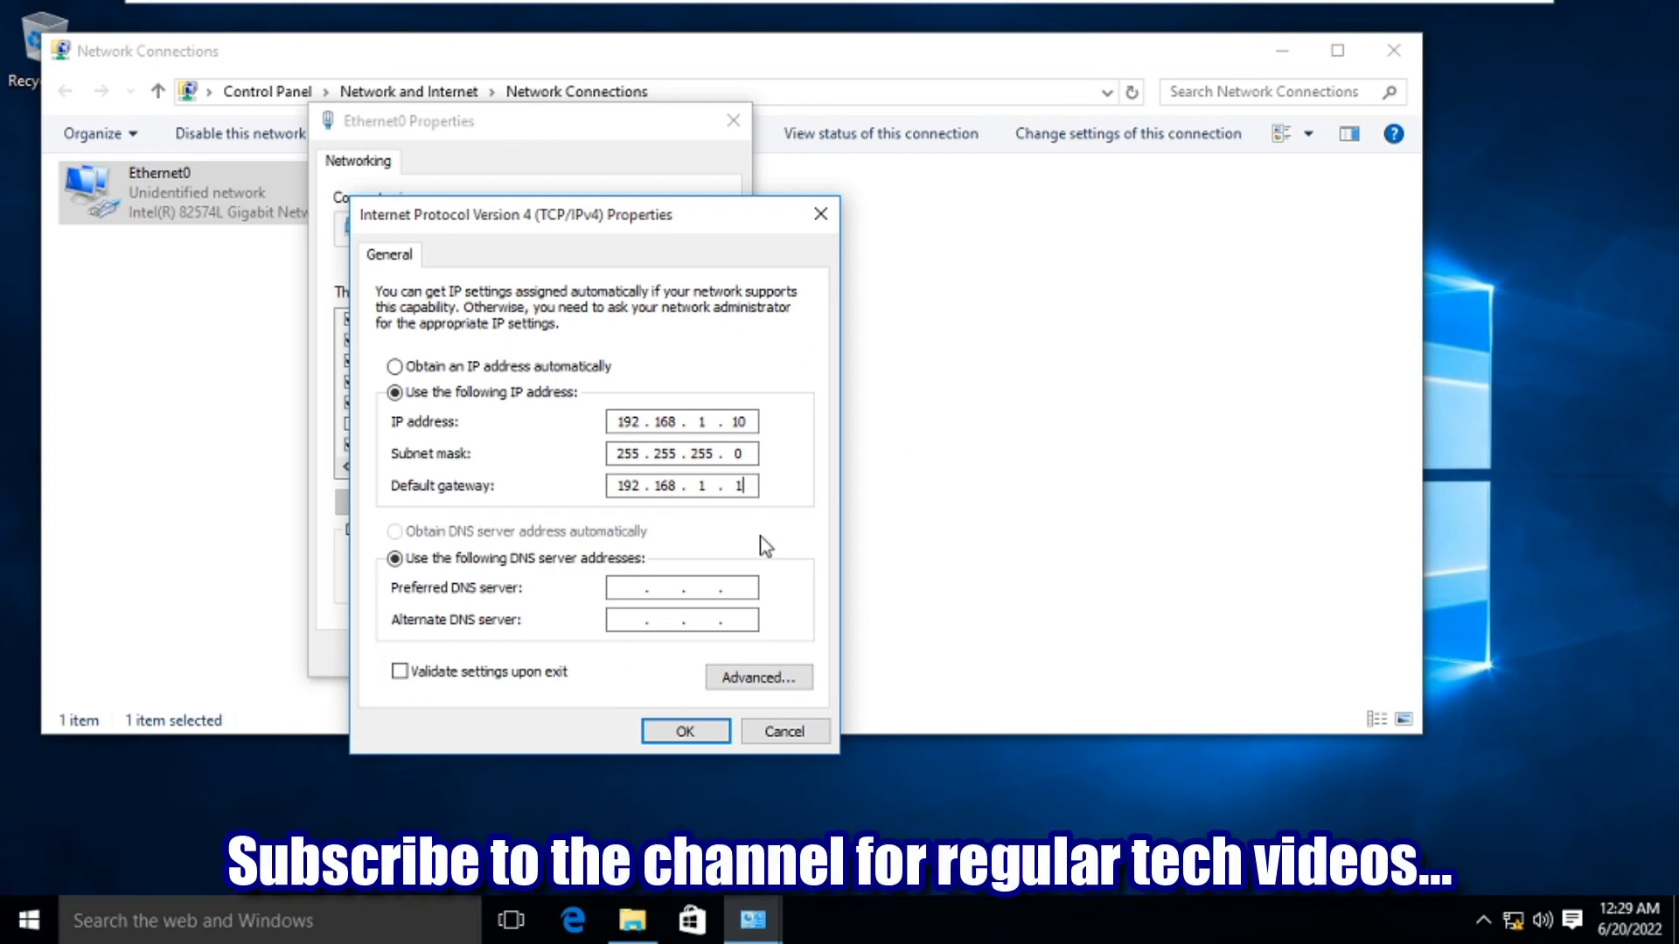
left_click(690, 734)
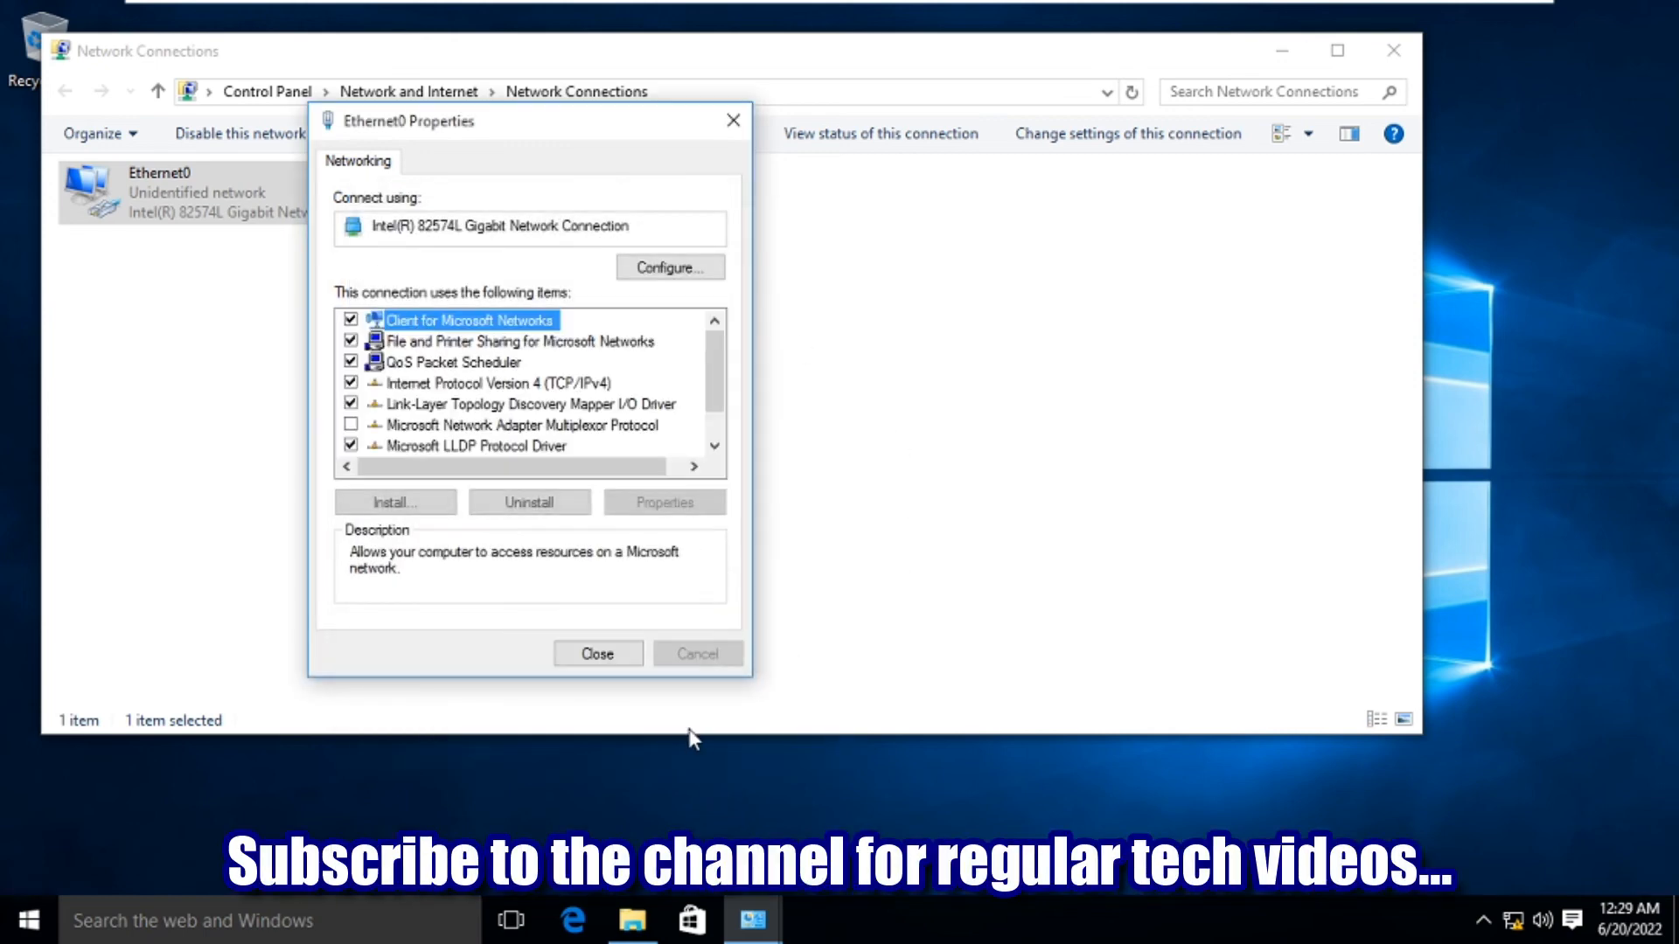
left_click(612, 656)
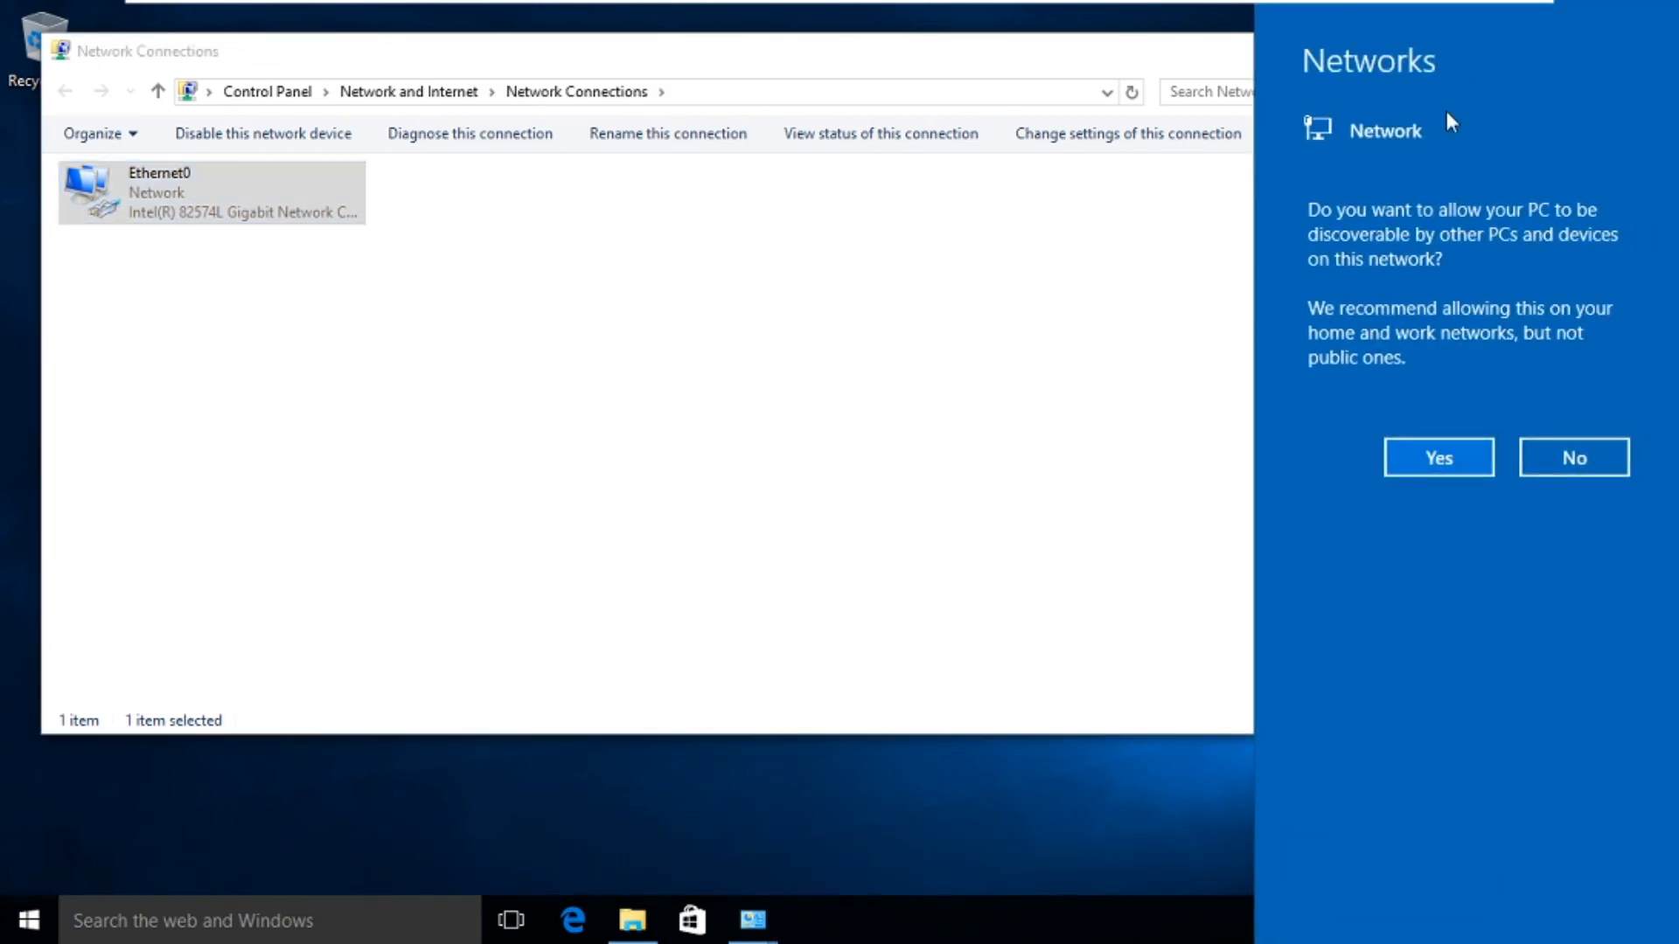
Allow the PC to be discoverable on the network and close the network settings windows
left_click(1441, 459)
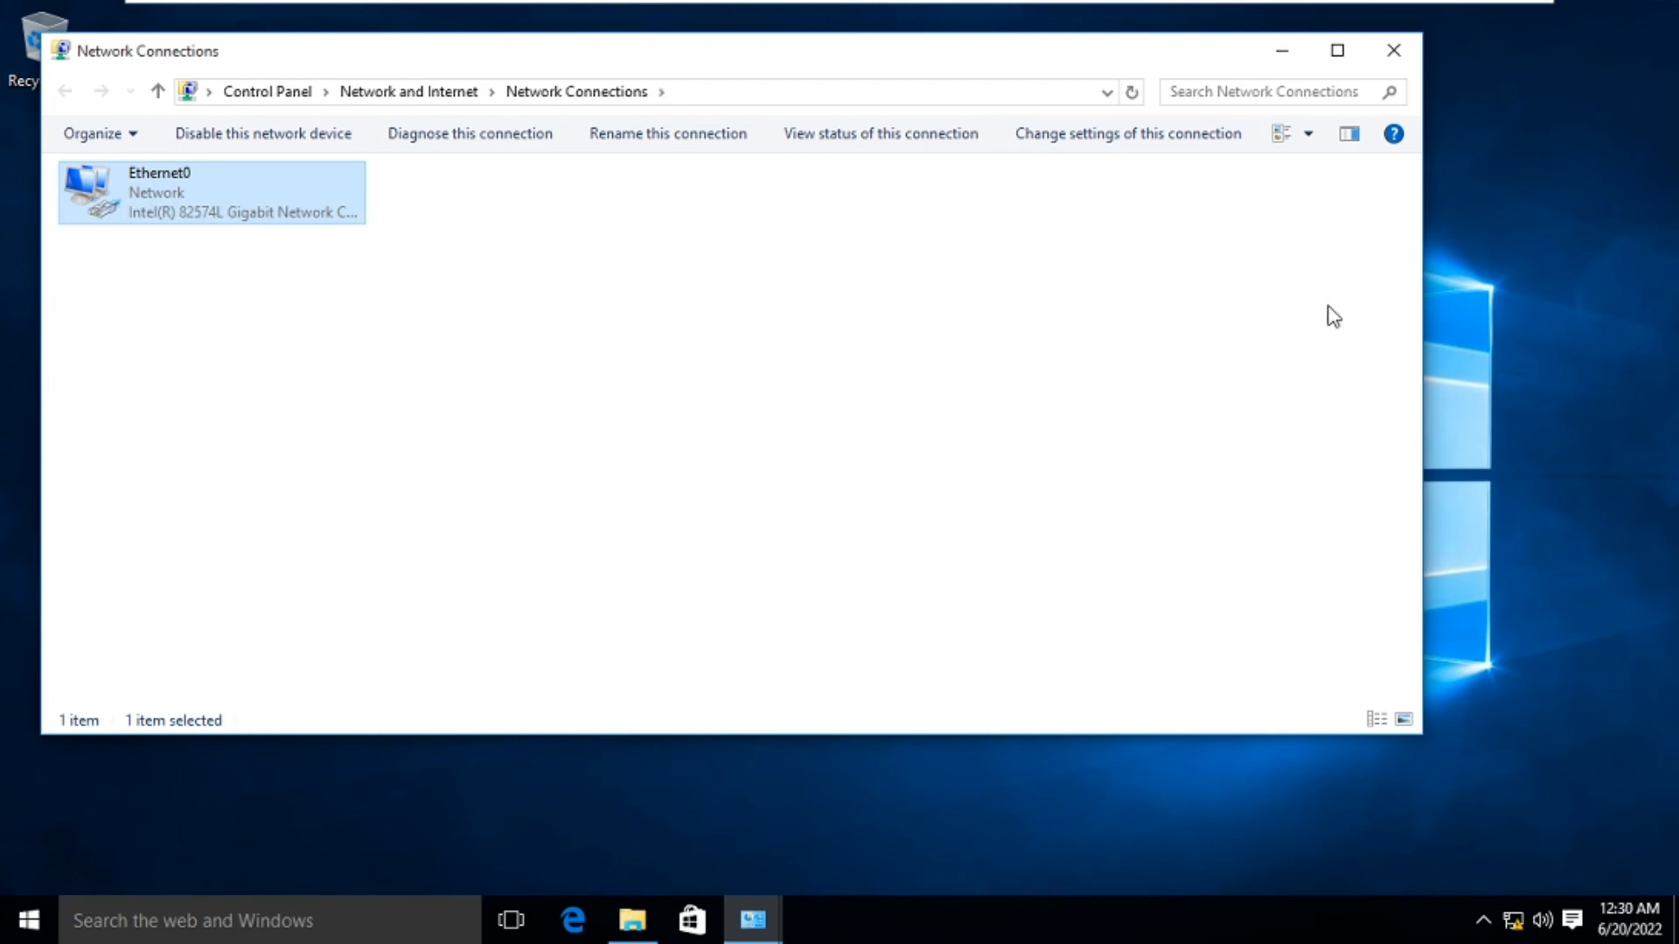
left_click(1396, 60)
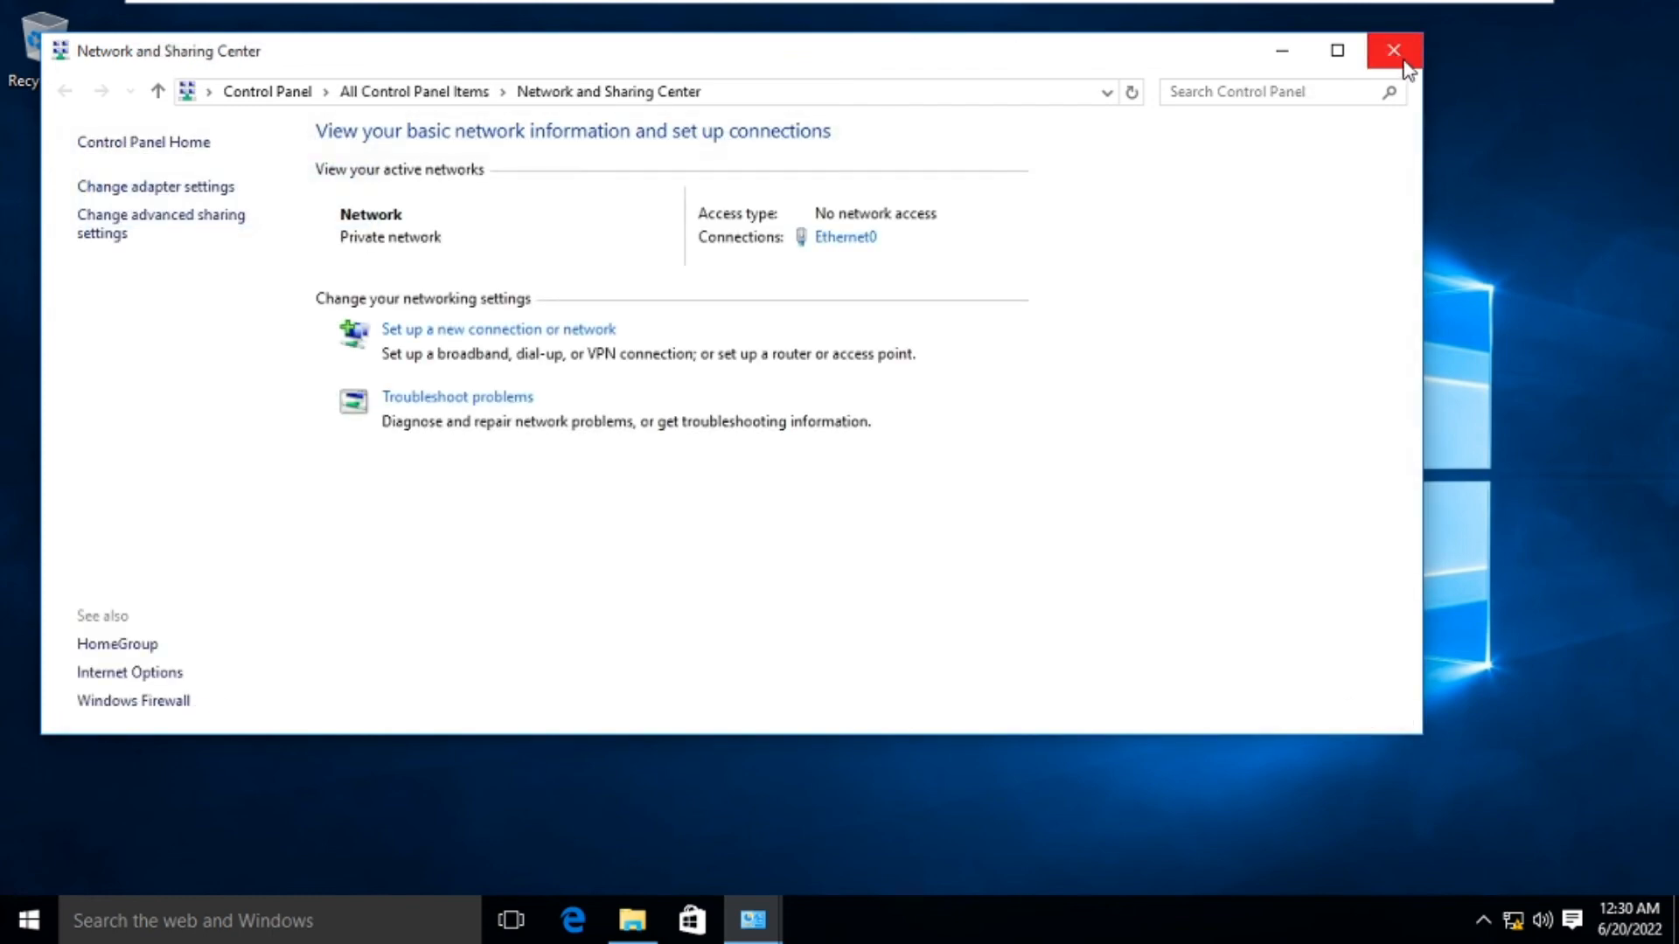
left_click(1397, 53)
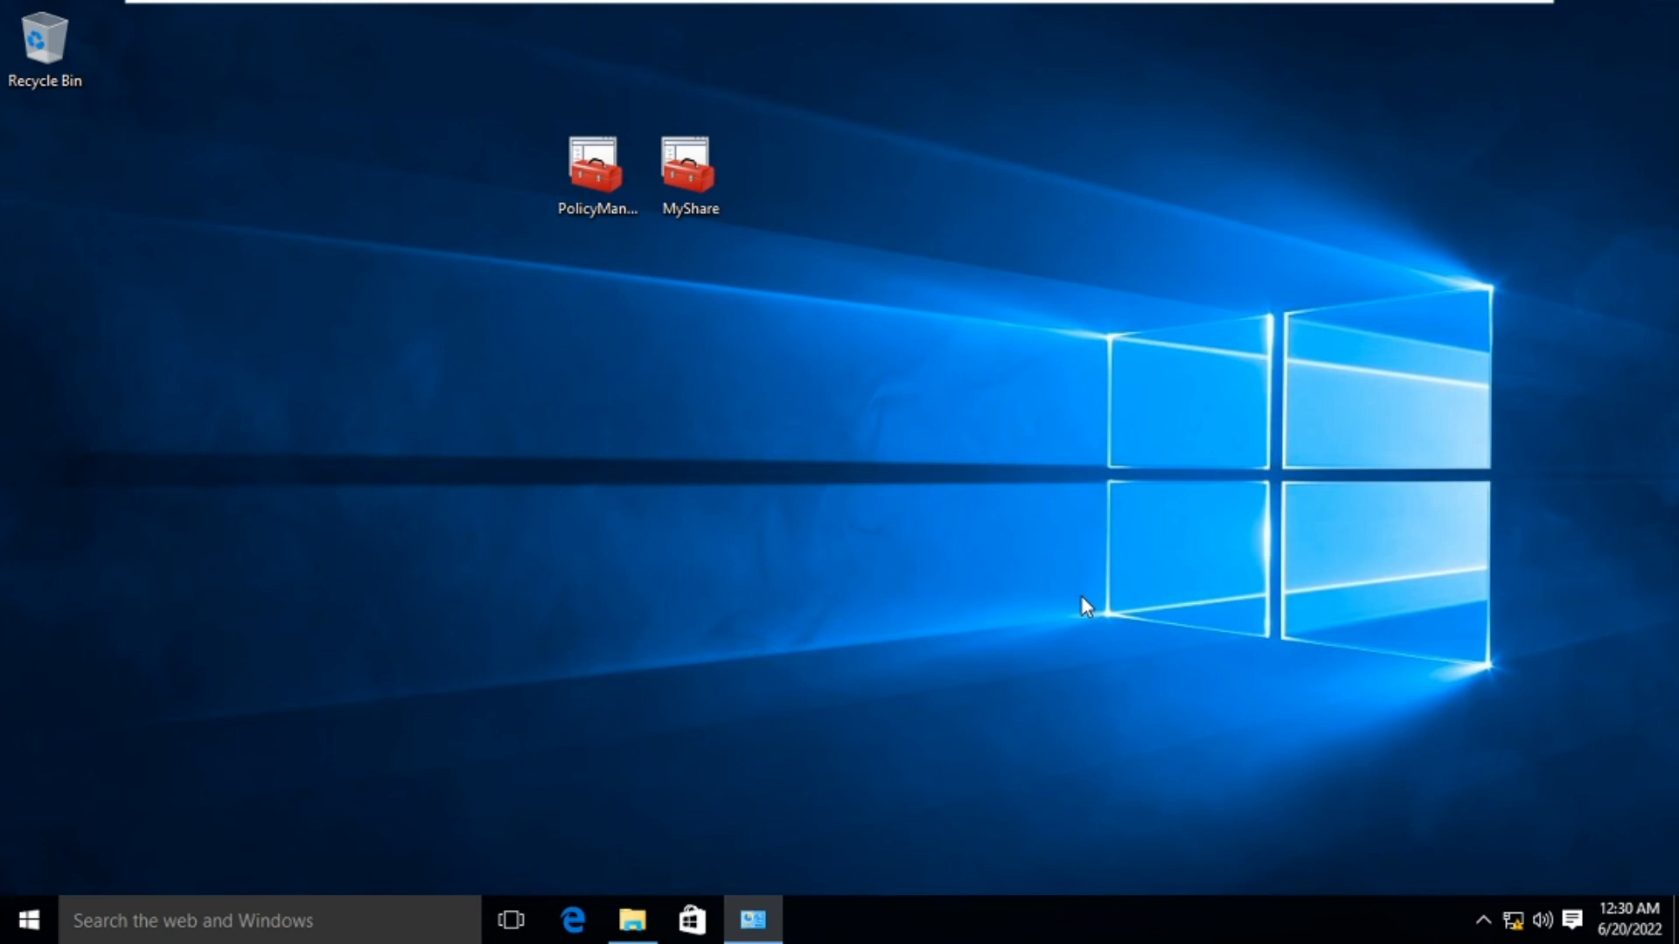
Open a Command Prompt through the Run dialog with cmd and move its window toward the middle of the desktop
key("super+r")
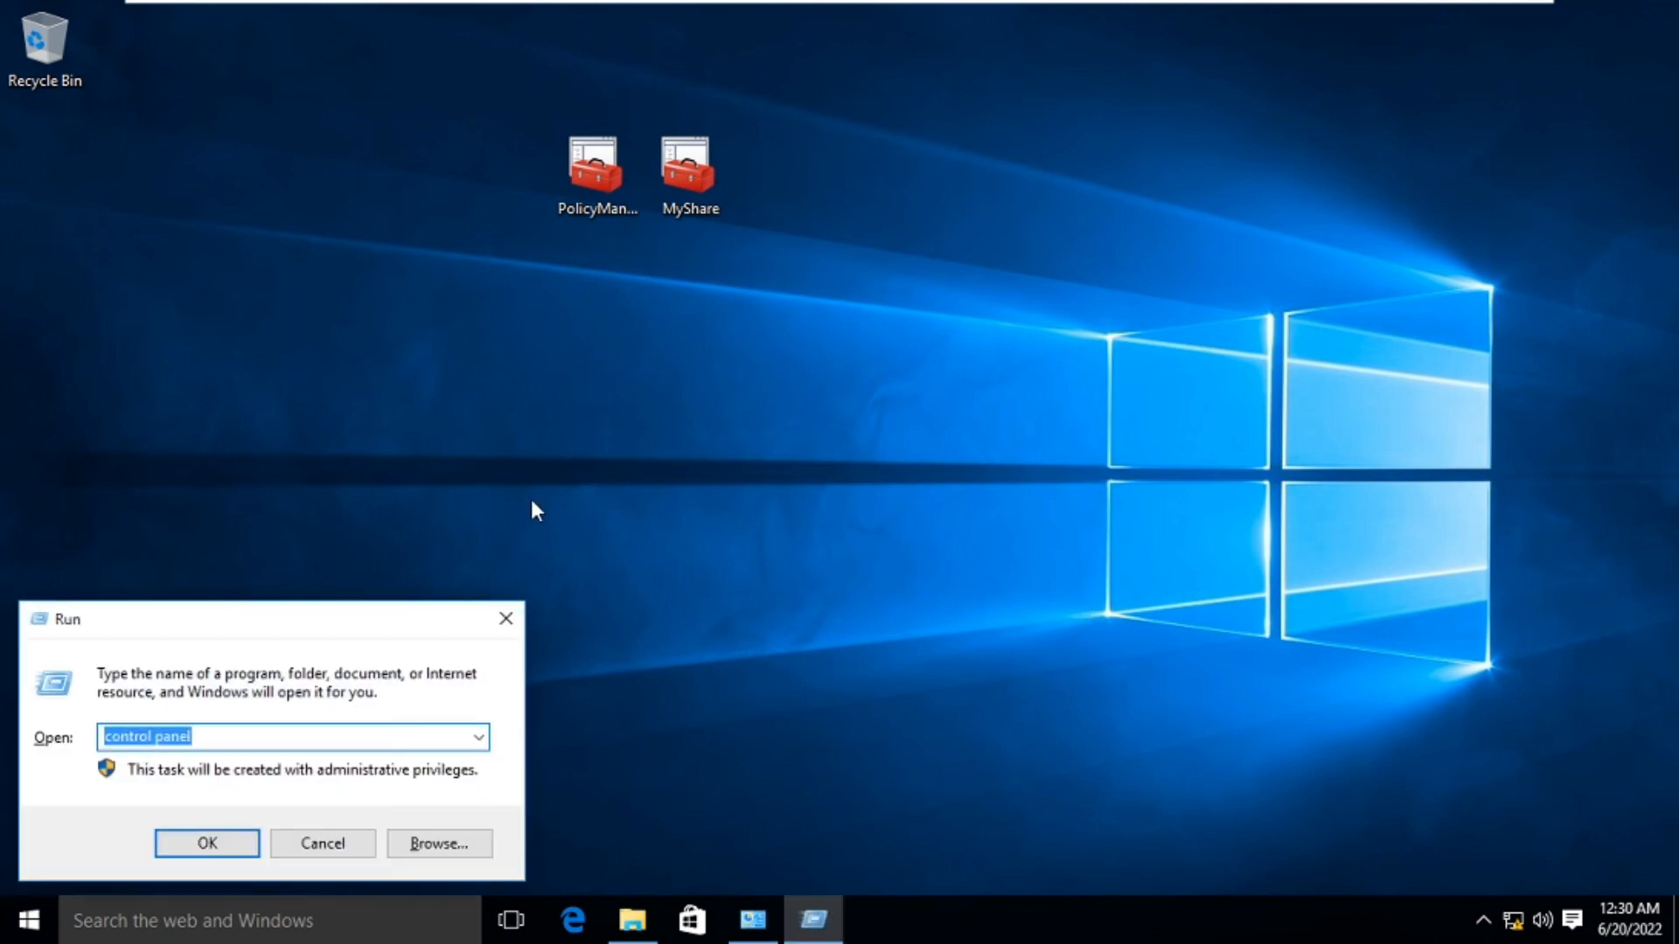
type("cmd")
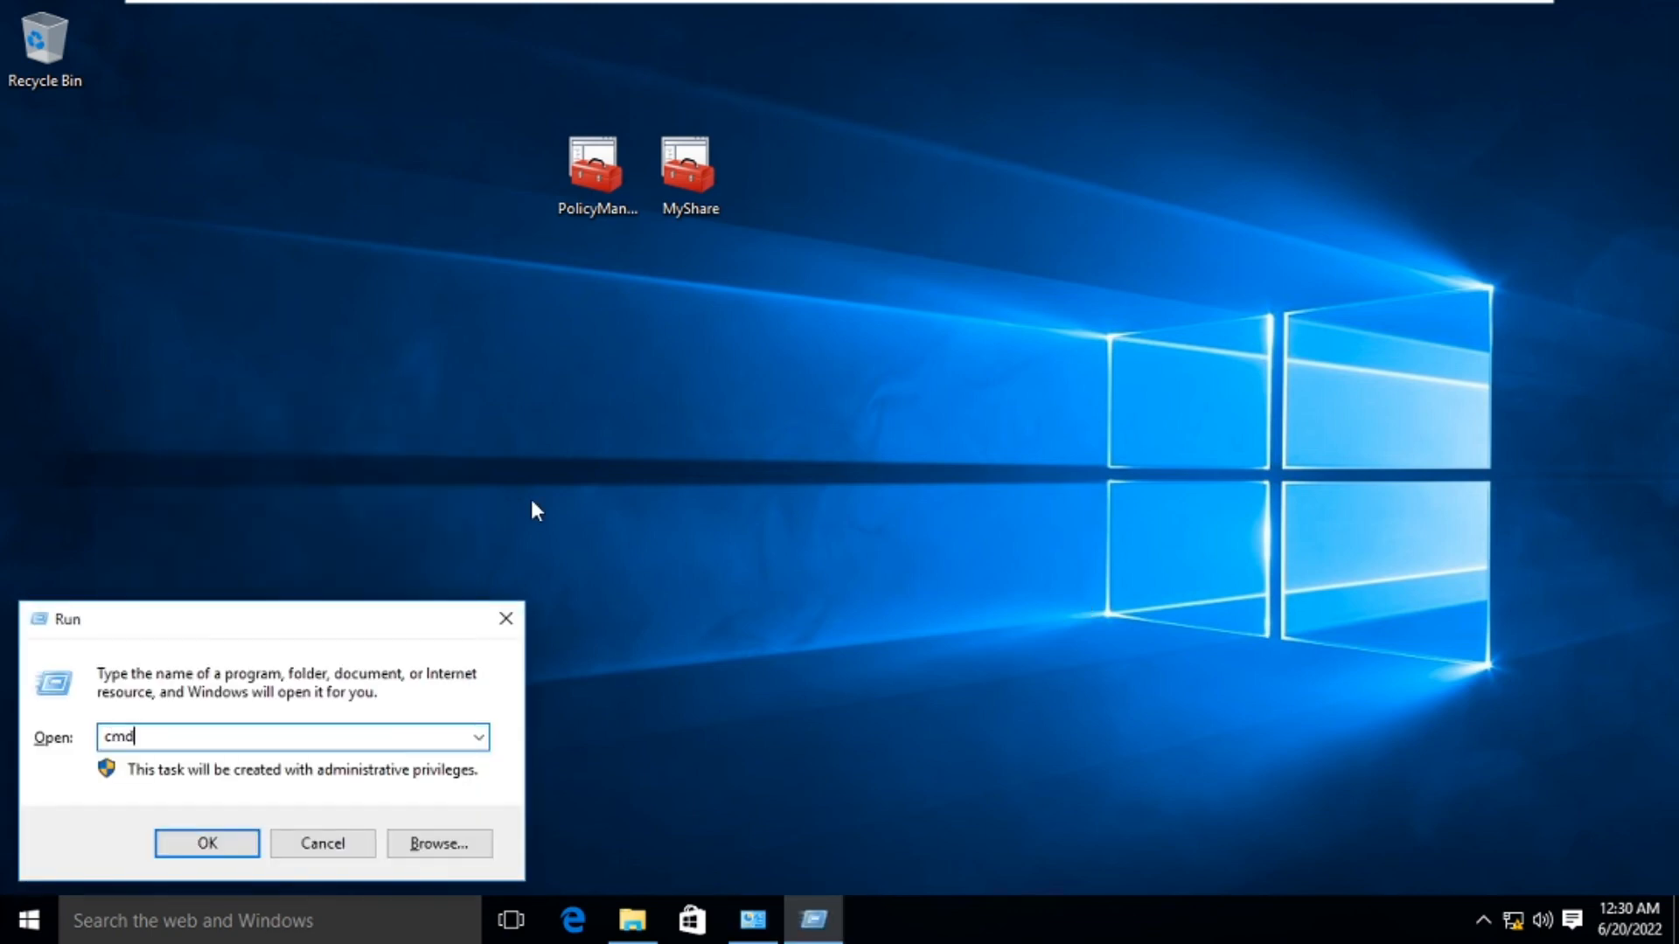
key("Return")
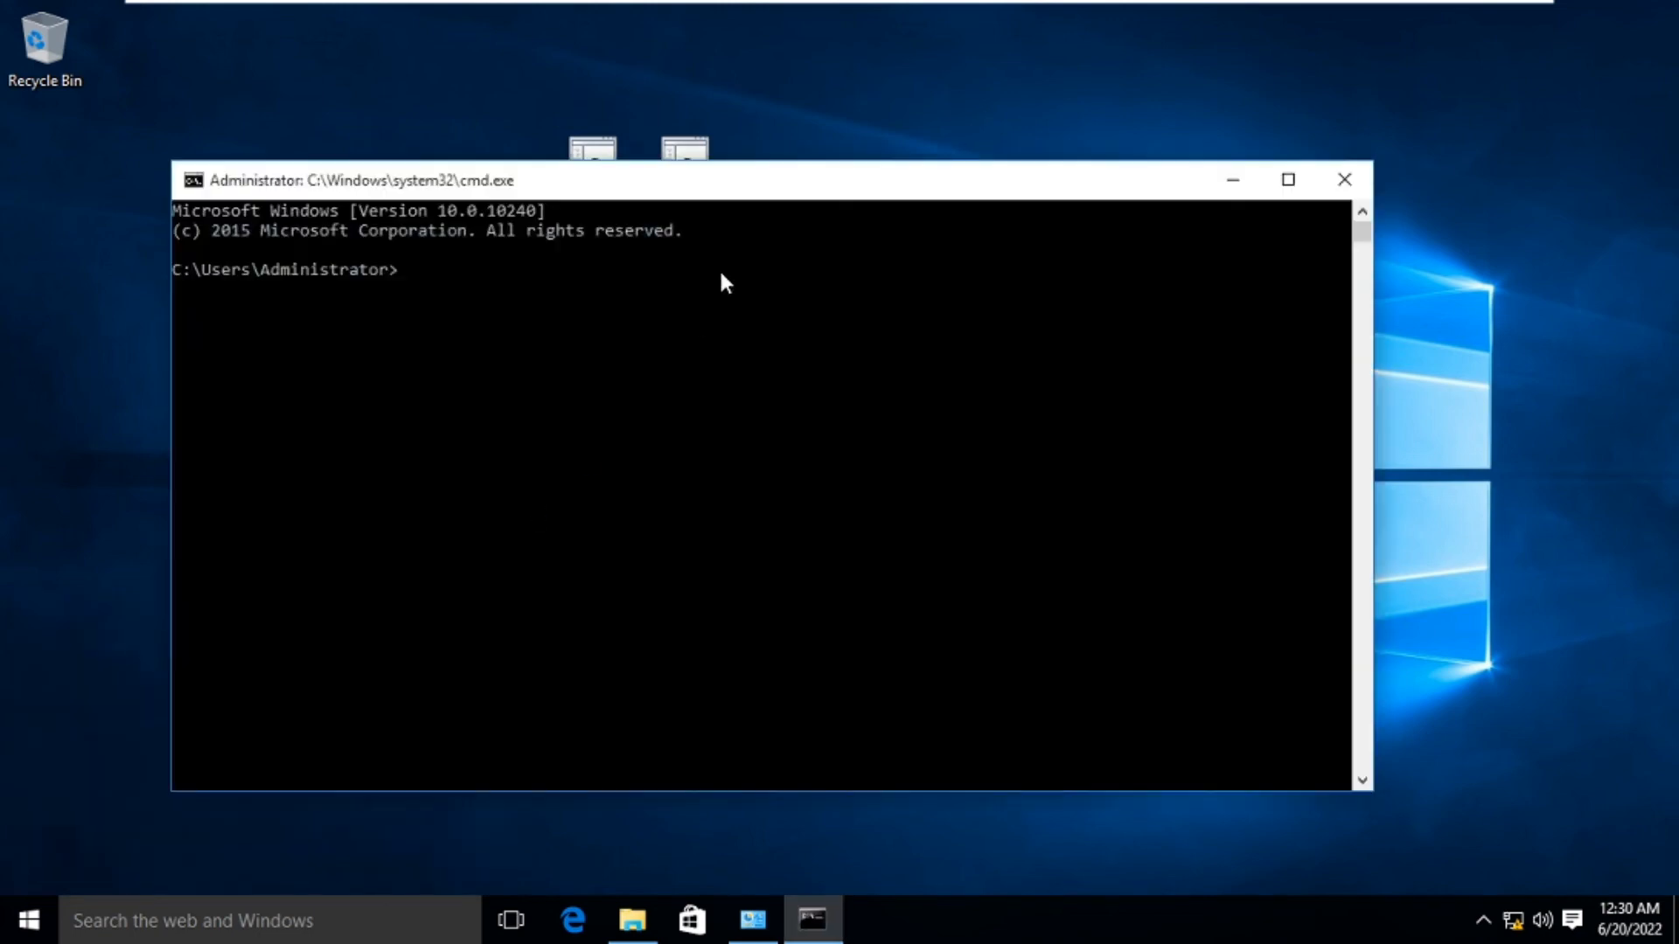
left_click_drag(770, 186, 906, 157)
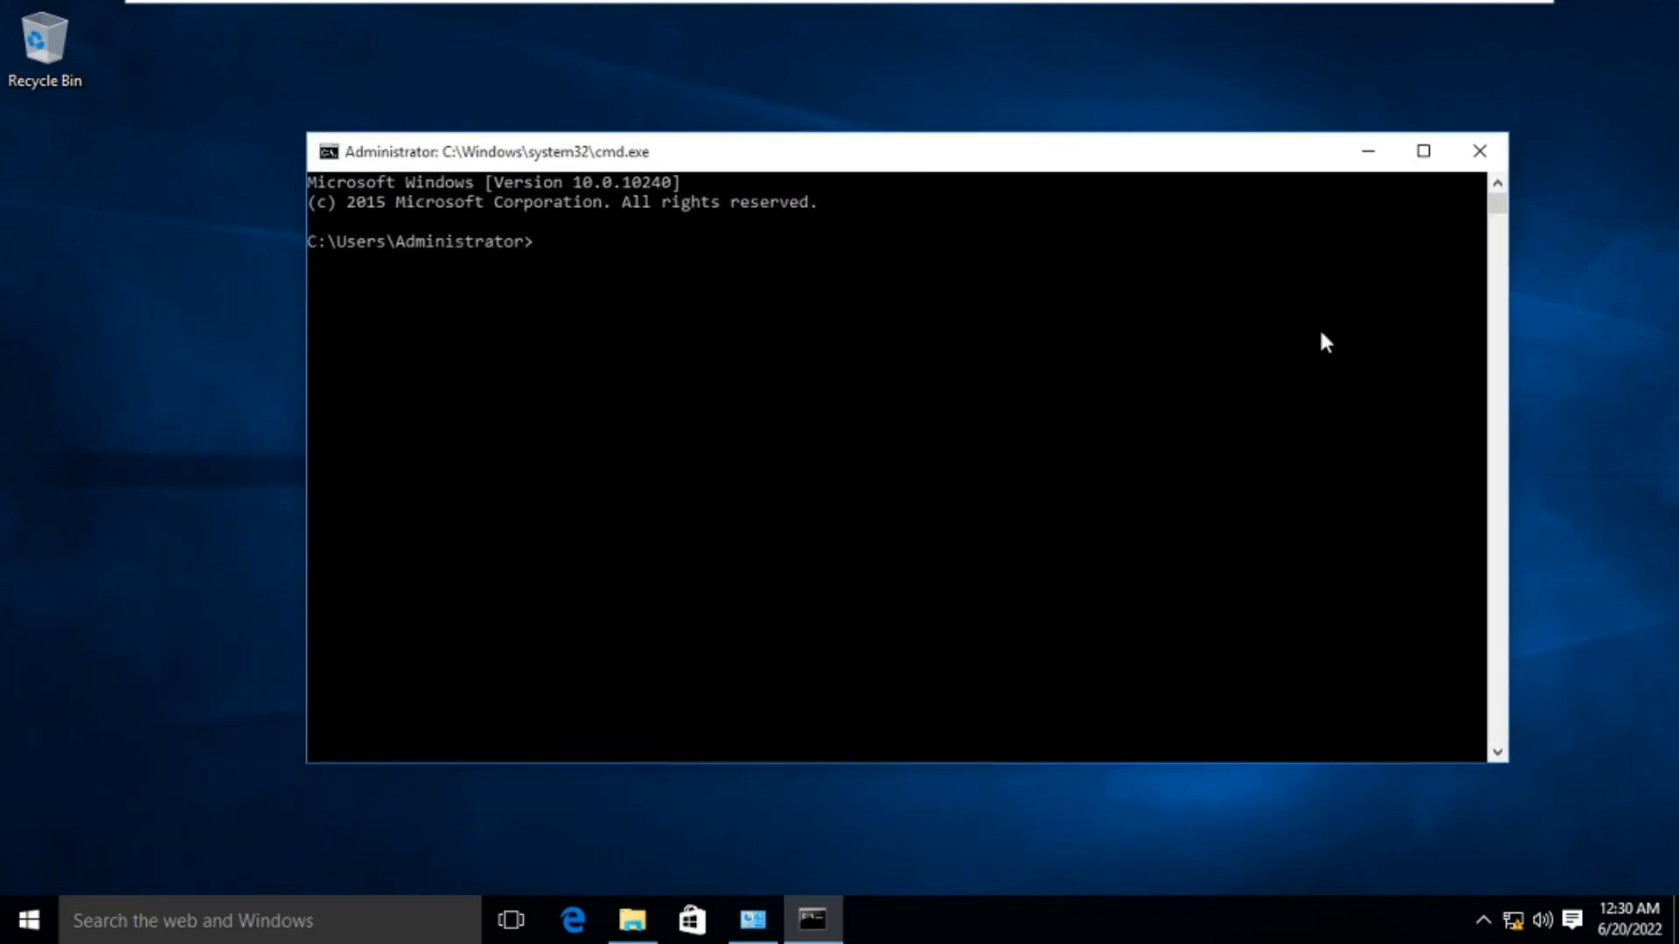
Ping 10.10.0.1 from the client to test routing to the other LAN
type("ping")
type("1")
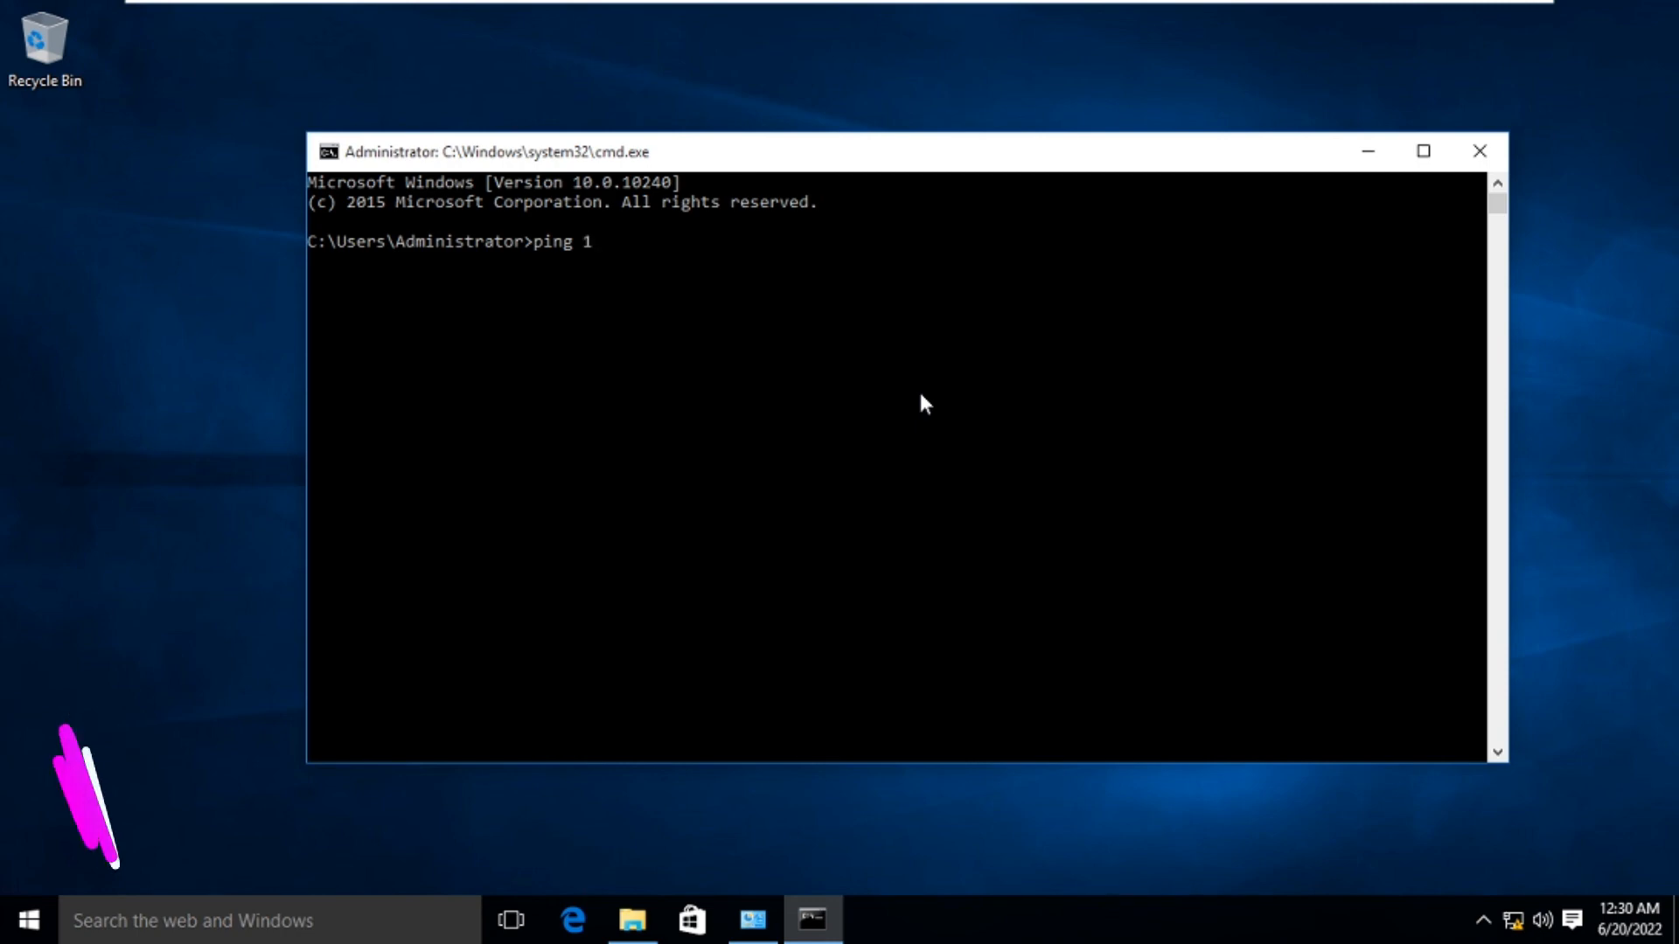
type("0.1")
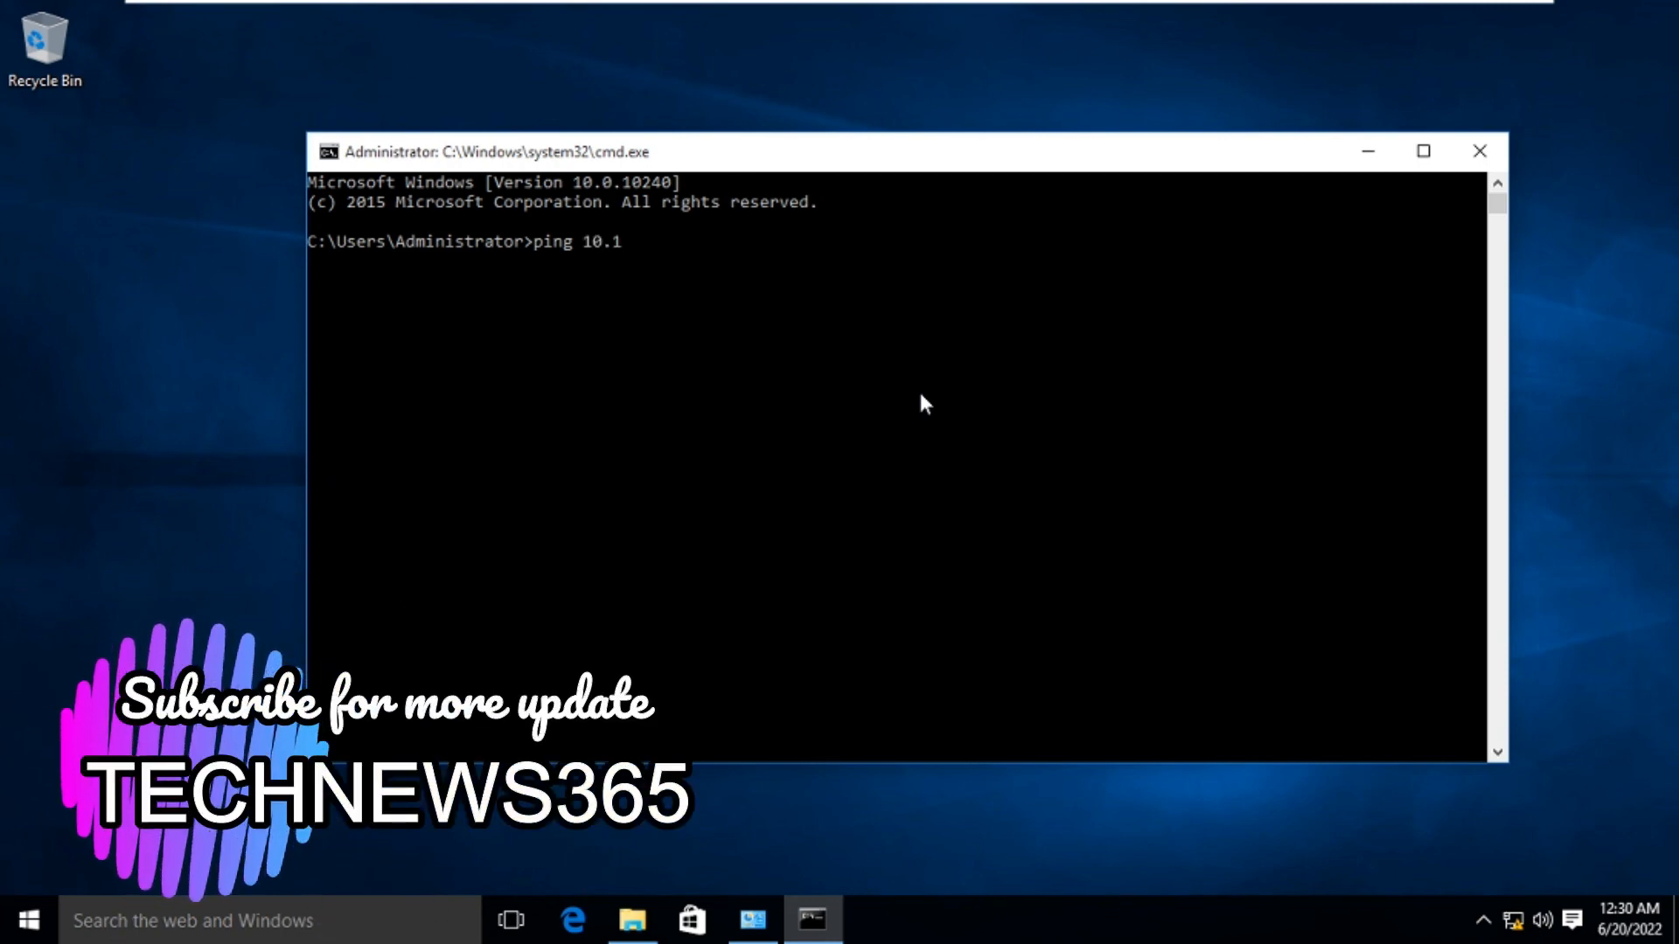
type("0.0")
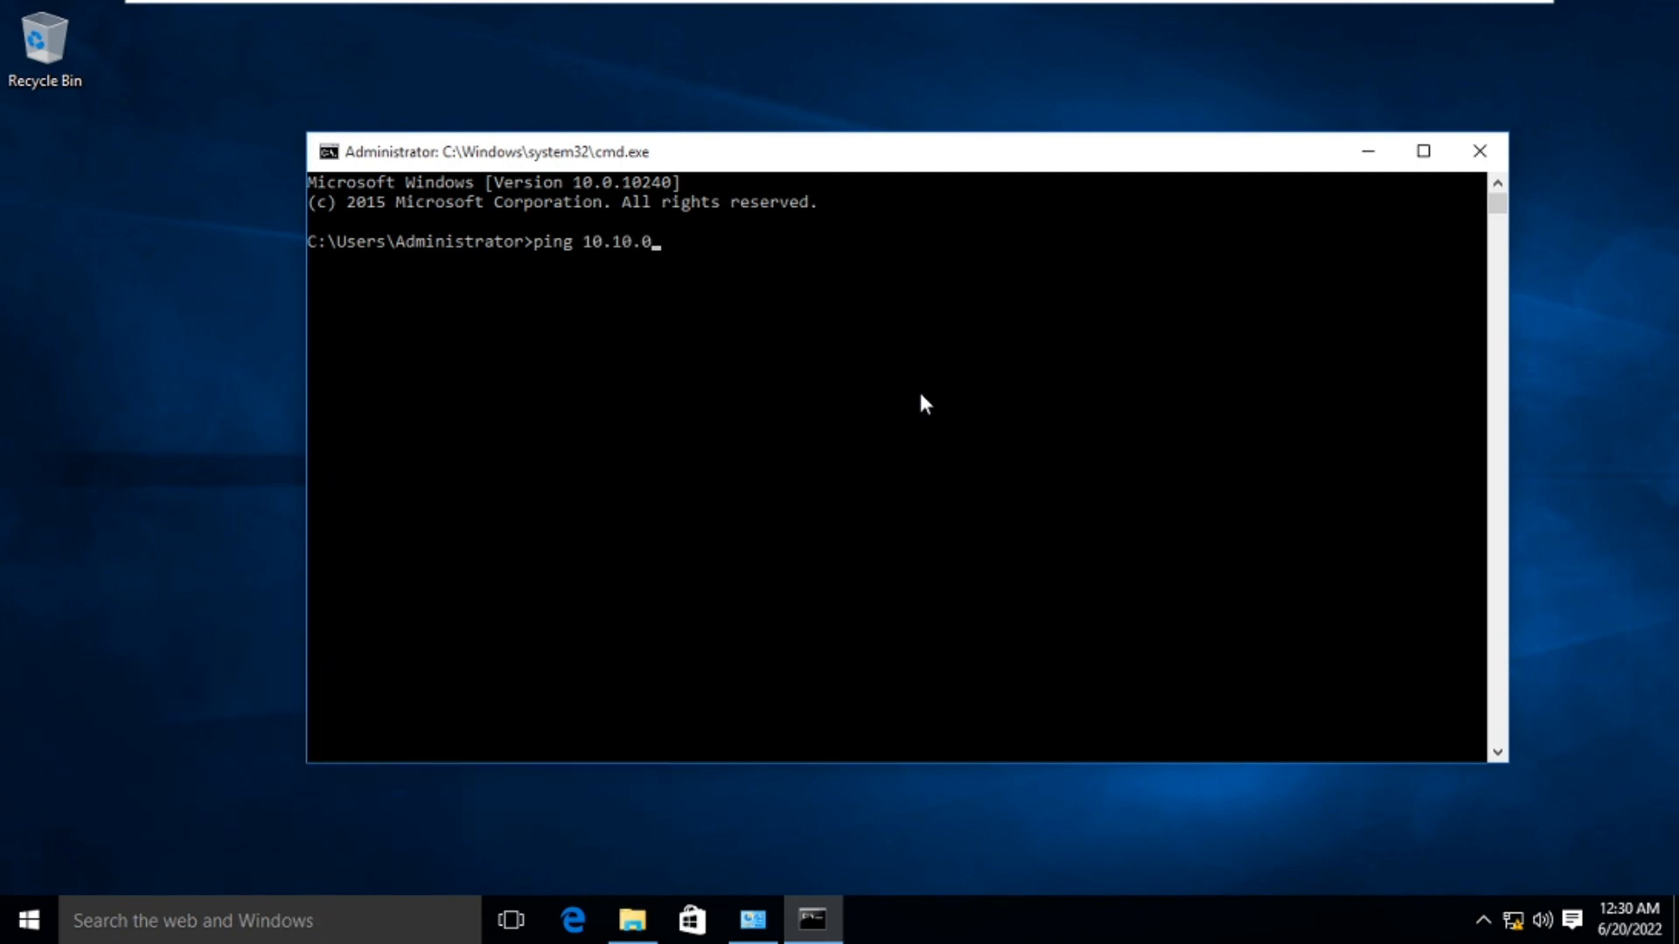
type(".1")
key("Return")
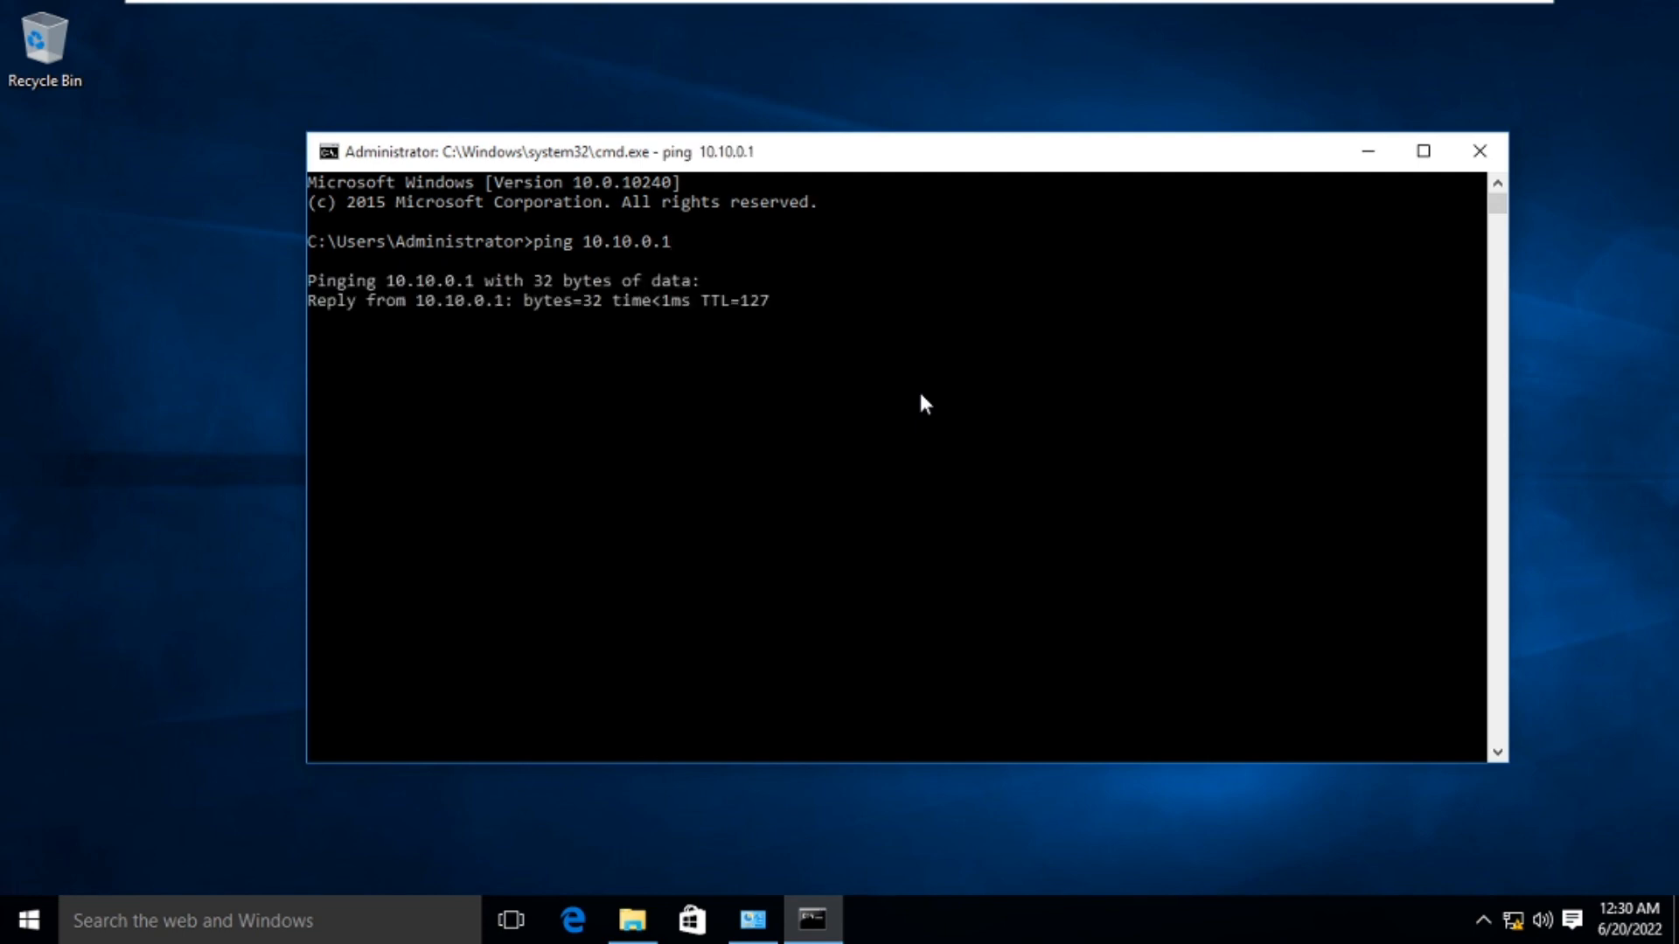